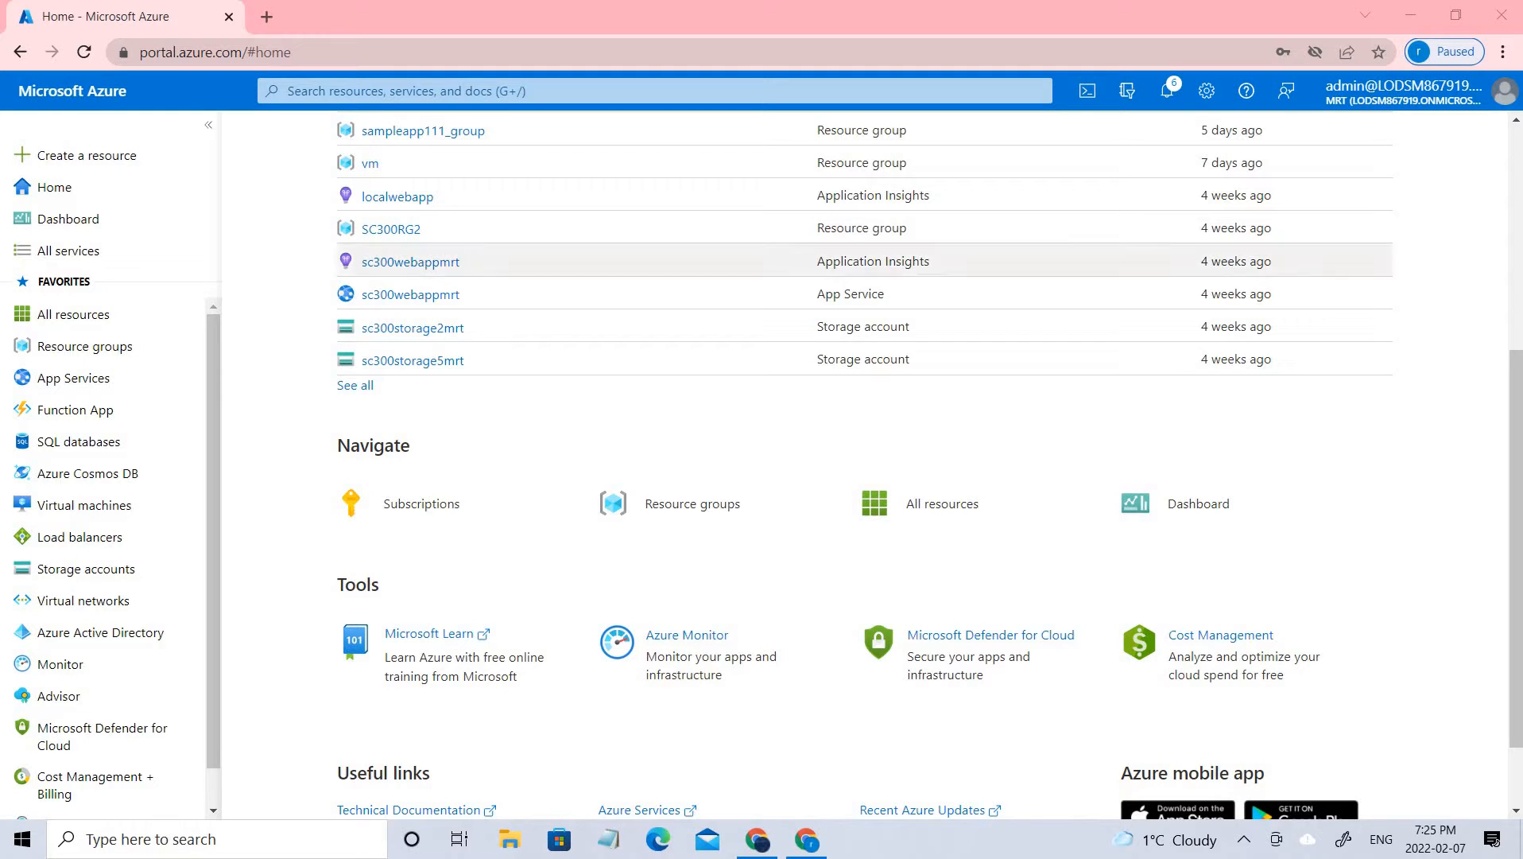
Open the Virtual machines service from the Compute category of the full services list
{"action": "left_click", "coordinate": [559, 90]}
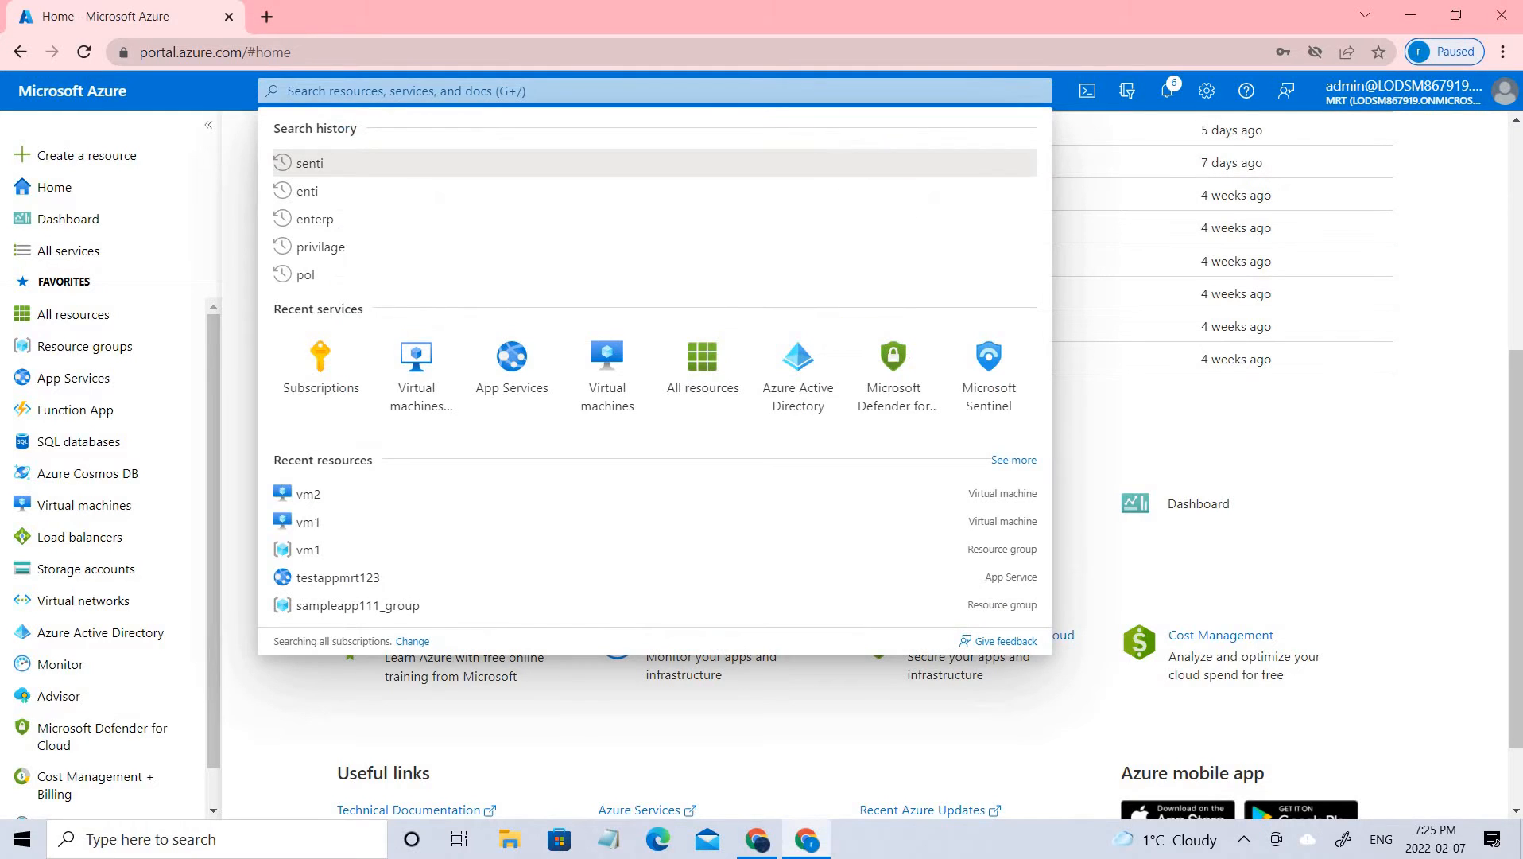
{"action": "type", "text": "vir"}
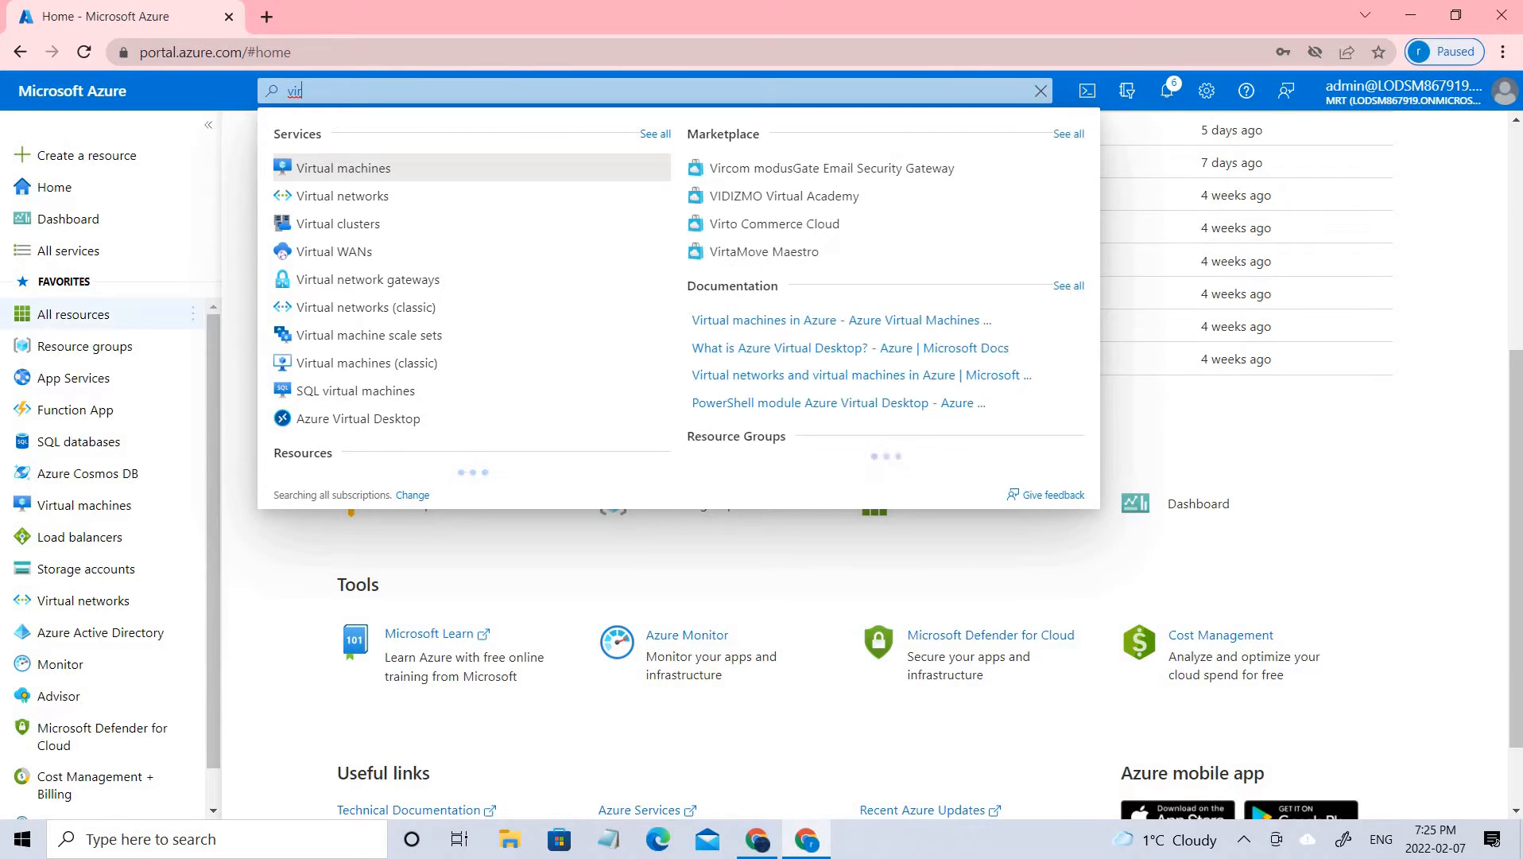
{"action": "left_click", "coordinate": [68, 251]}
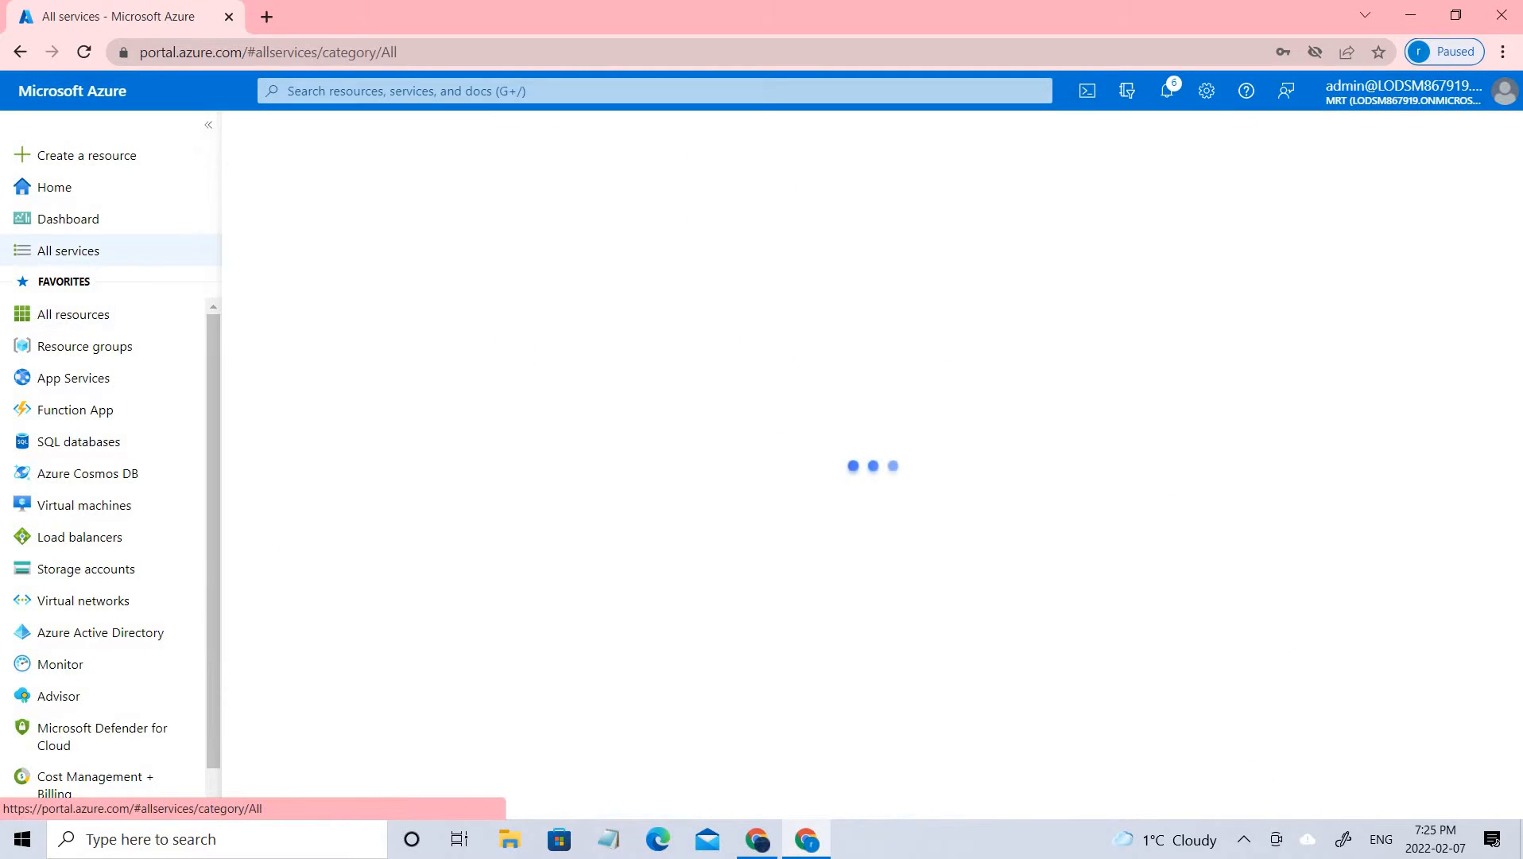
{"action": "scroll", "coordinate": [571, 605], "scroll_direction": "down", "scroll_amount": 3}
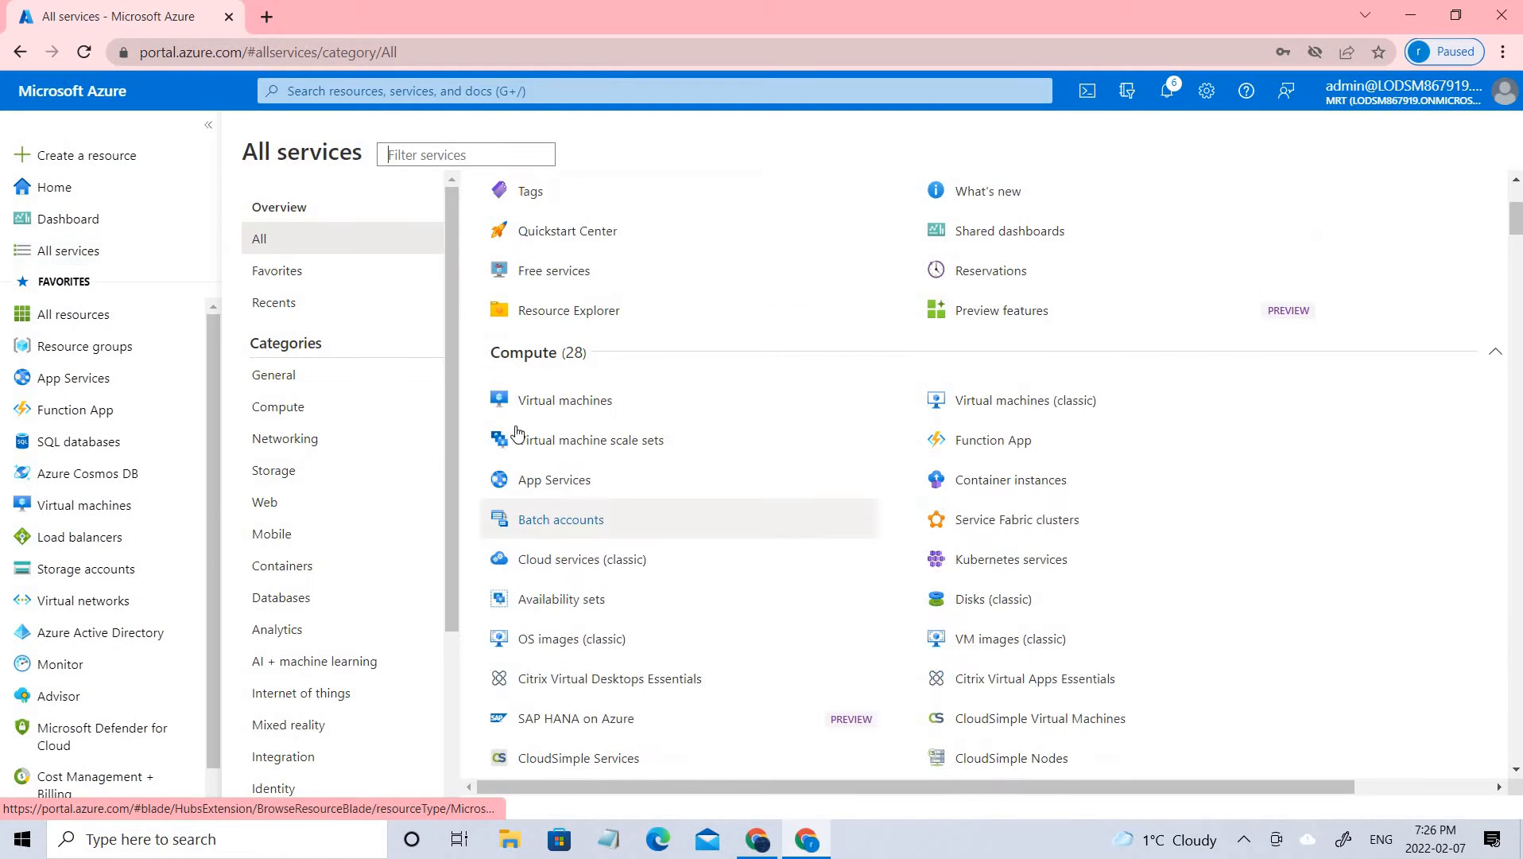
{"action": "left_click", "coordinate": [561, 397]}
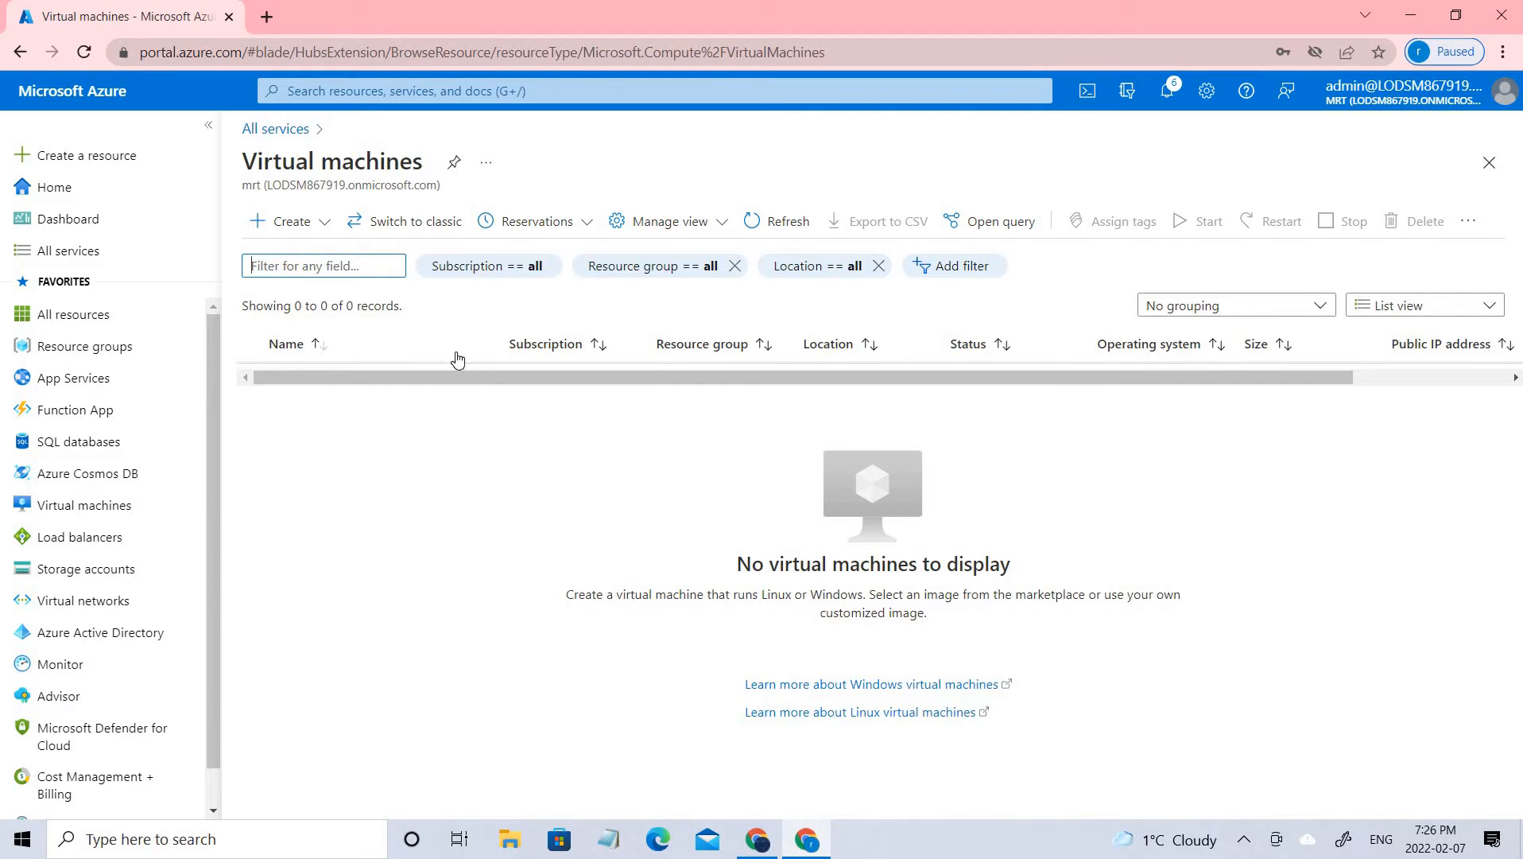
Start a new virtual machine in the existing resource group vm1 and name it vm1
{"action": "left_click", "coordinate": [291, 222]}
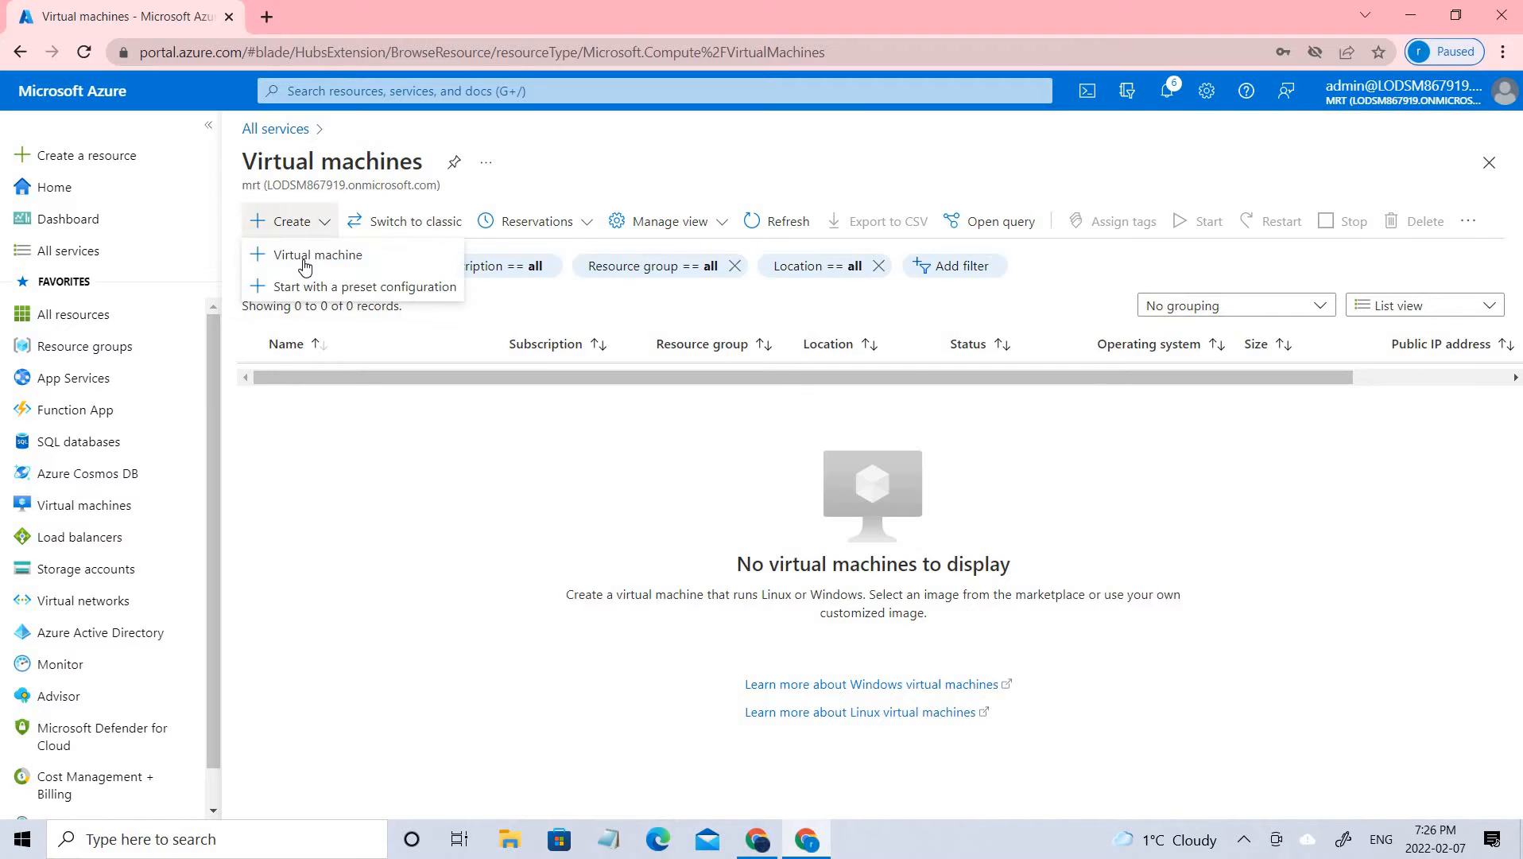
{"action": "left_click", "coordinate": [301, 252]}
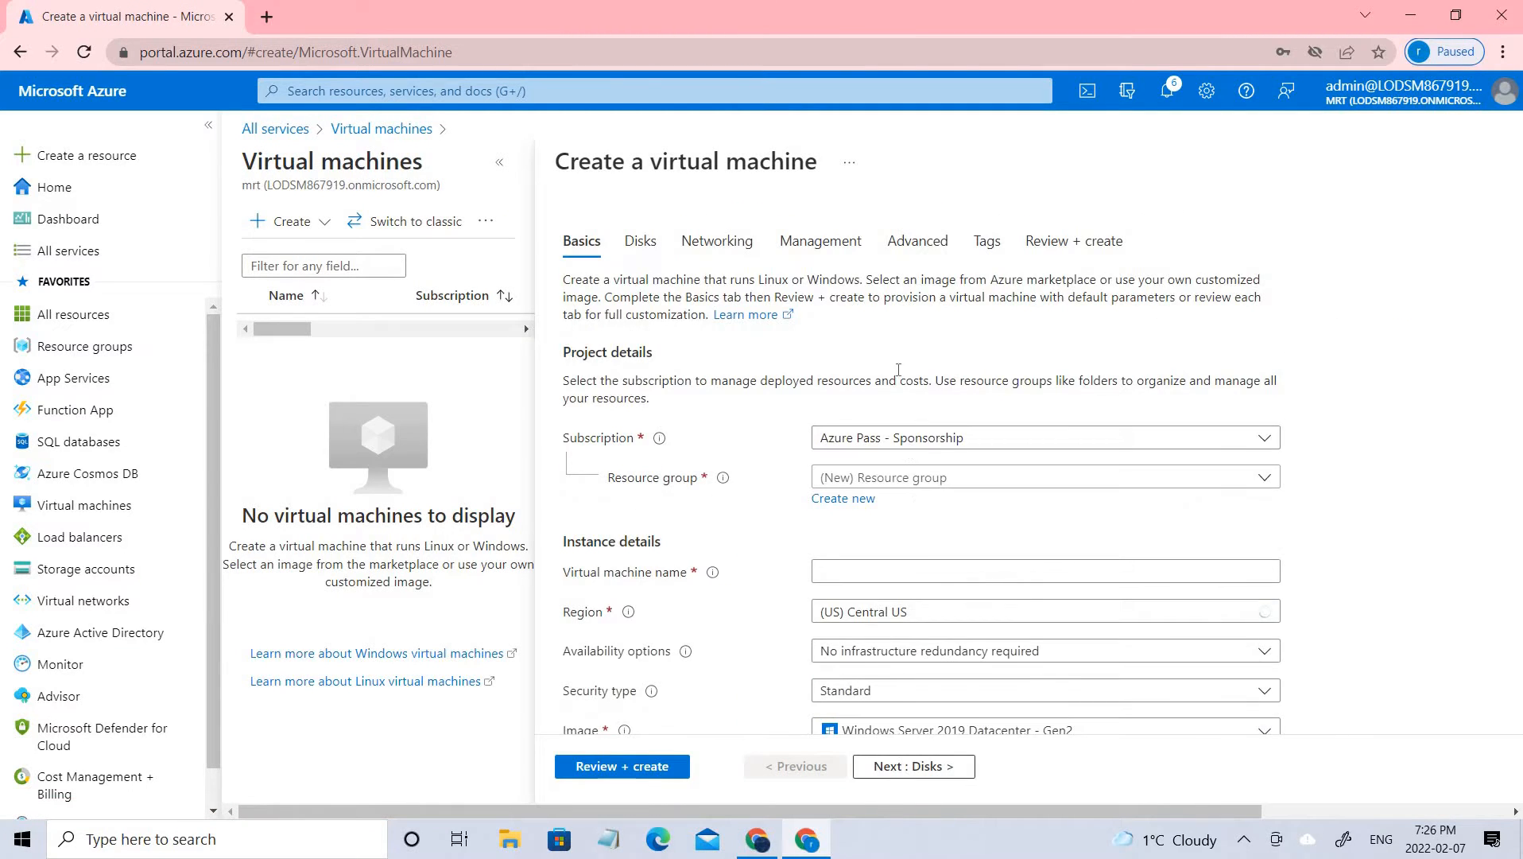
{"action": "scroll", "coordinate": [922, 475], "scroll_direction": "down", "scroll_amount": 2}
{"action": "left_click", "coordinate": [928, 278]}
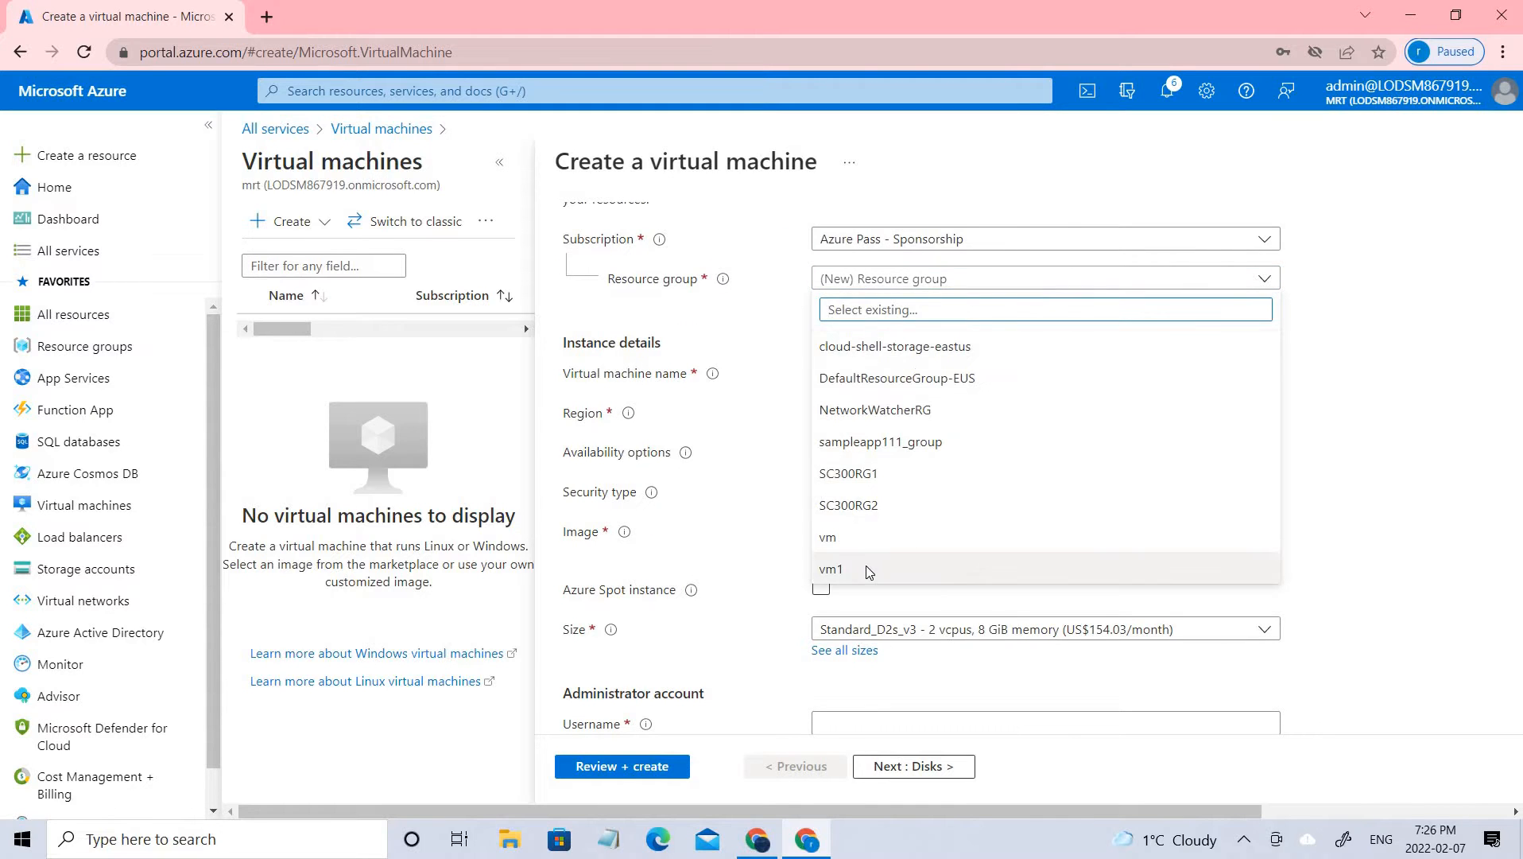
{"action": "left_click", "coordinate": [848, 570]}
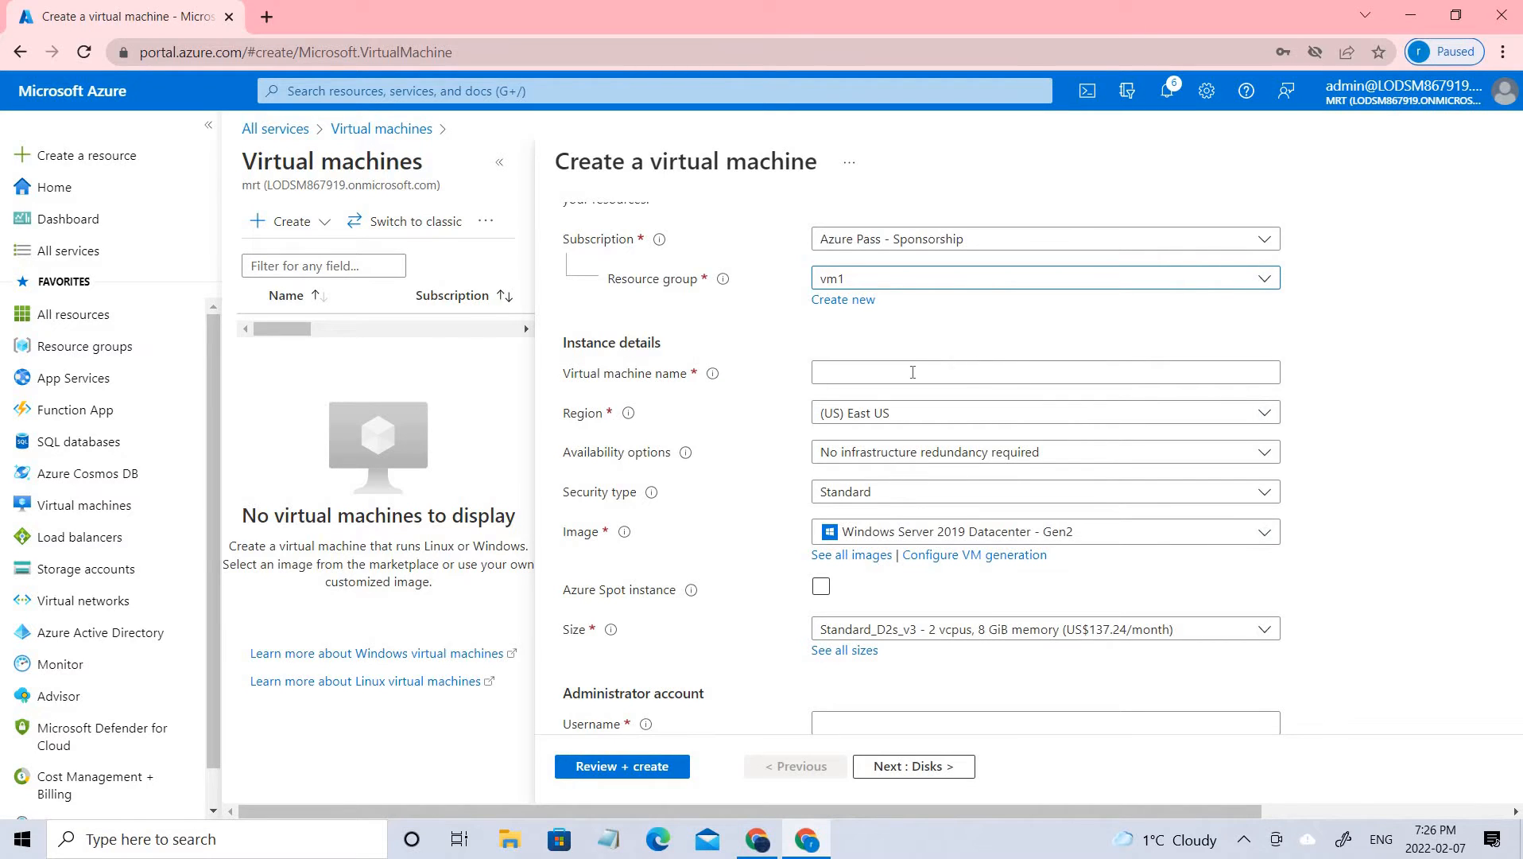
{"action": "left_click", "coordinate": [581, 381]}
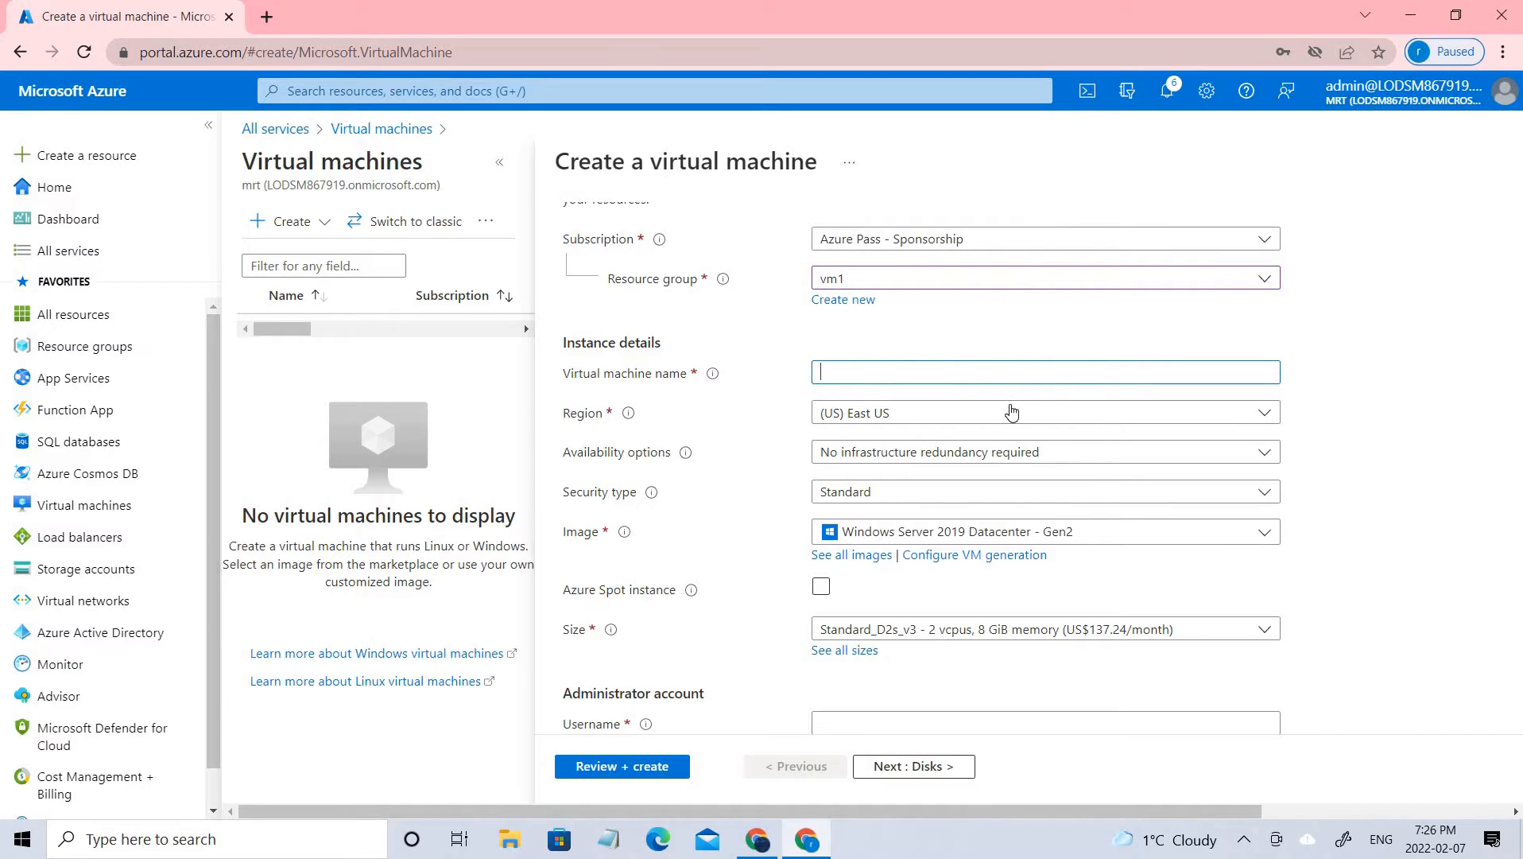
{"action": "type", "text": "vm1"}
Set the administrator username to azureuser and fill in the password confirmation with the saved account password
{"action": "scroll", "coordinate": [872, 586], "scroll_direction": "down", "scroll_amount": 3}
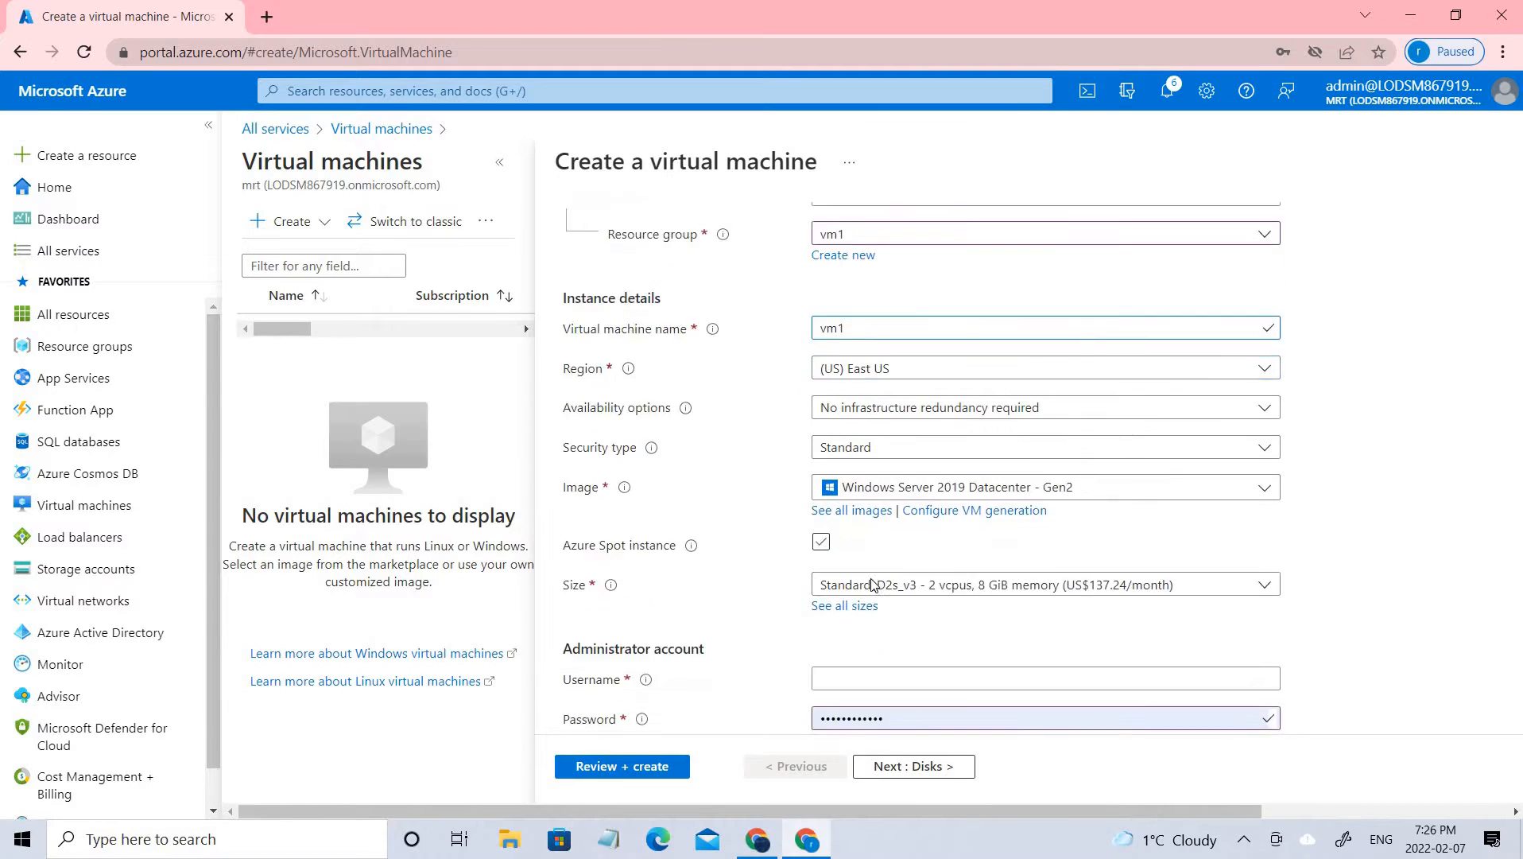
{"action": "left_click", "coordinate": [893, 521]}
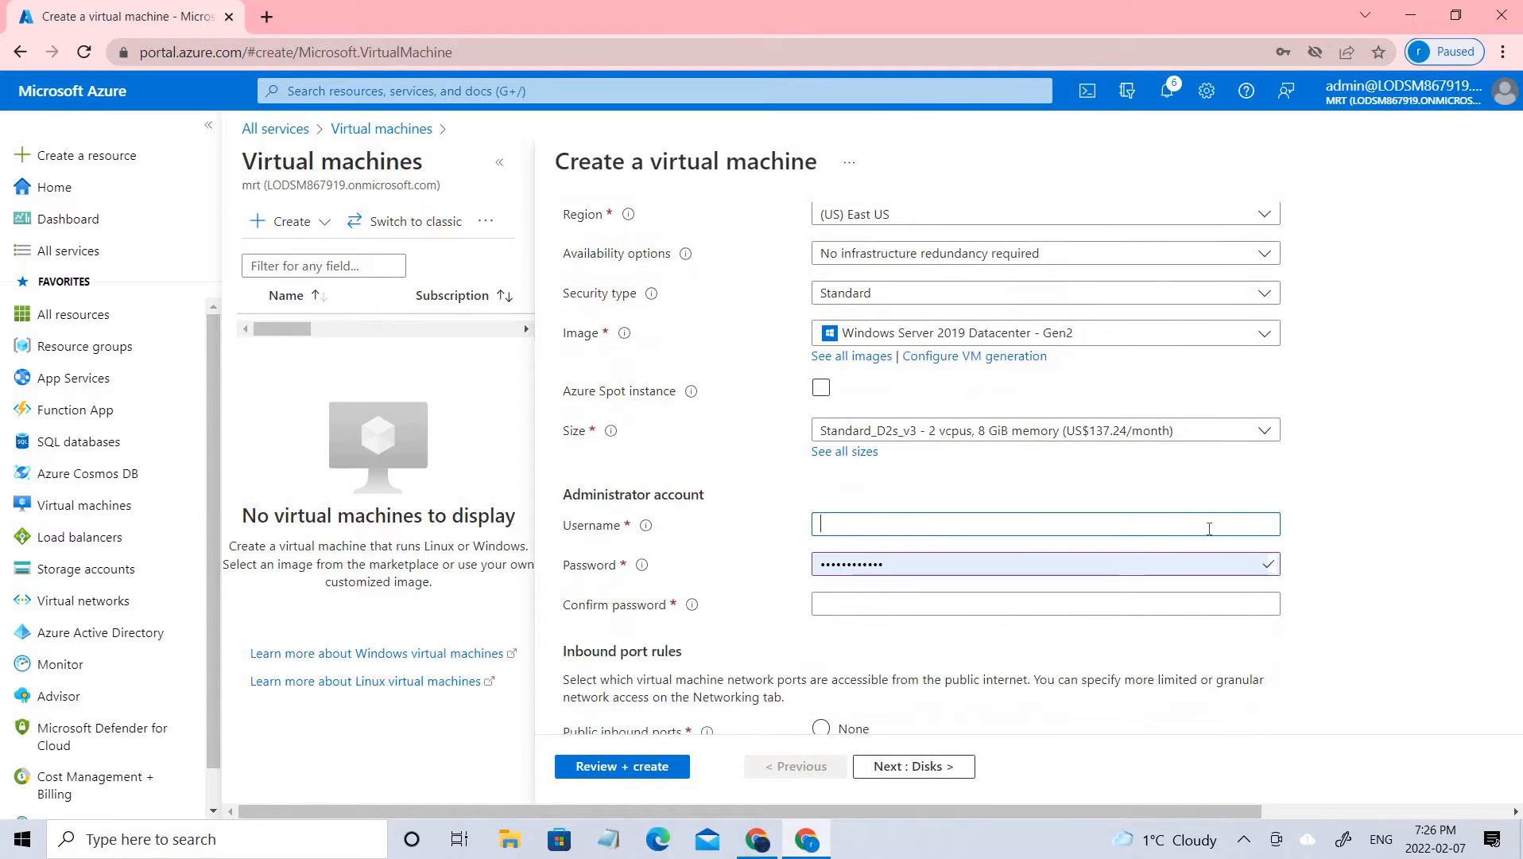
{"action": "type", "text": "azureuser"}
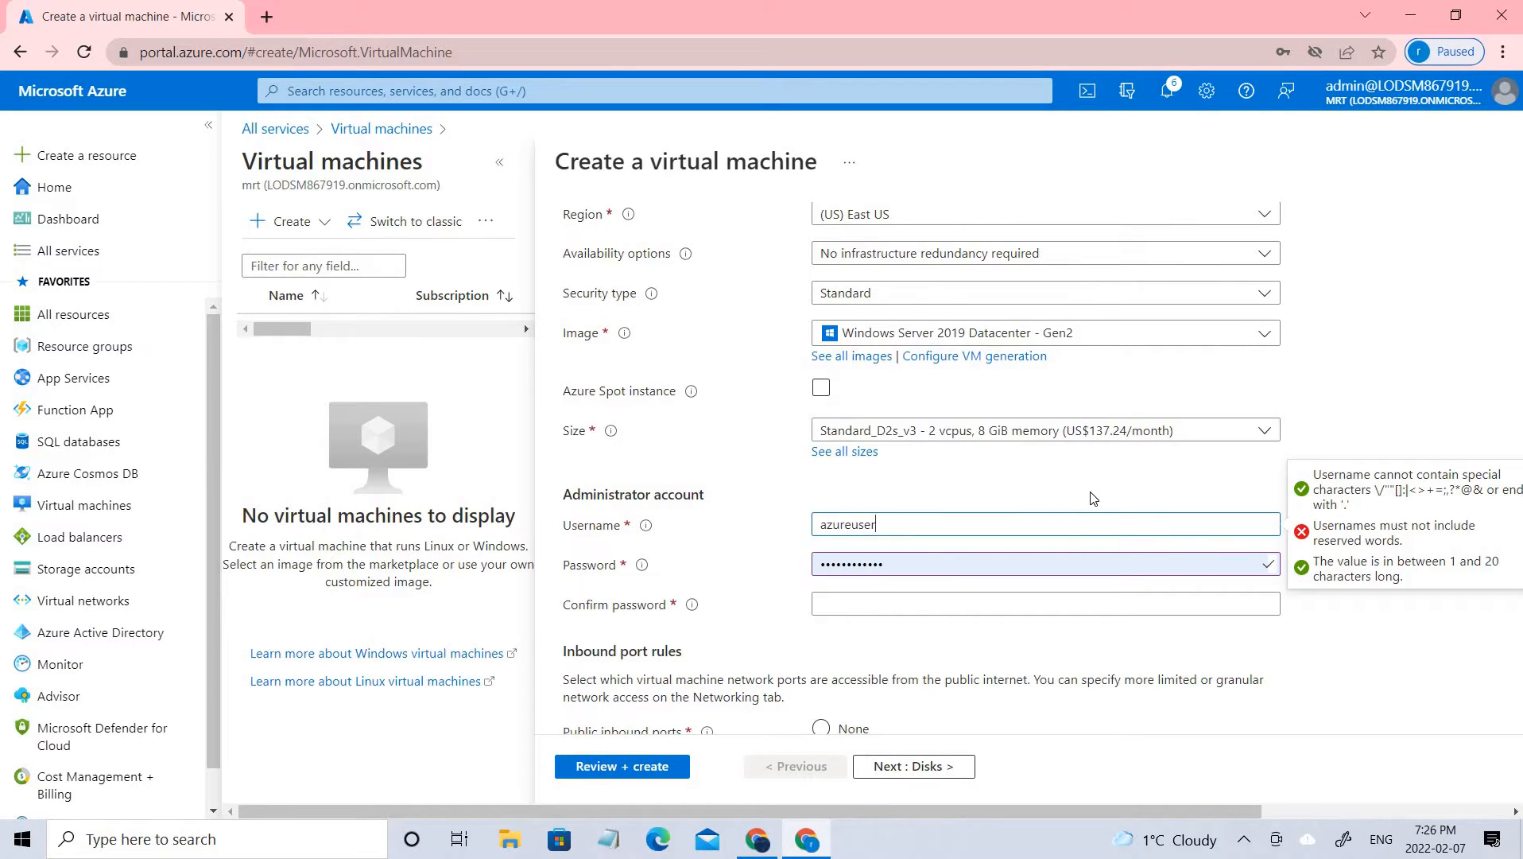
{"action": "left_click", "coordinate": [995, 612]}
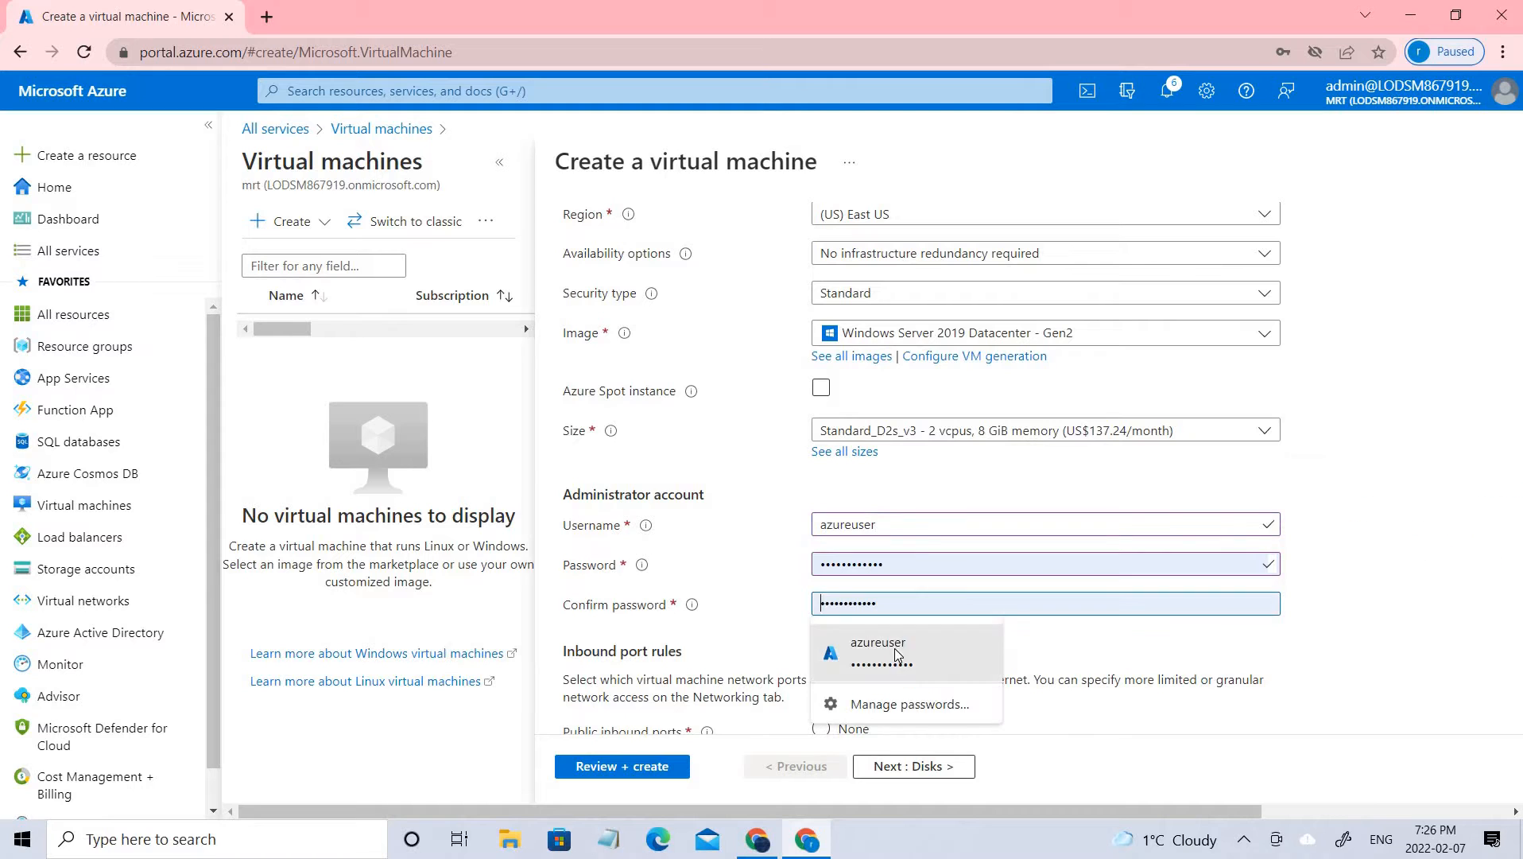
{"action": "left_click", "coordinate": [898, 648]}
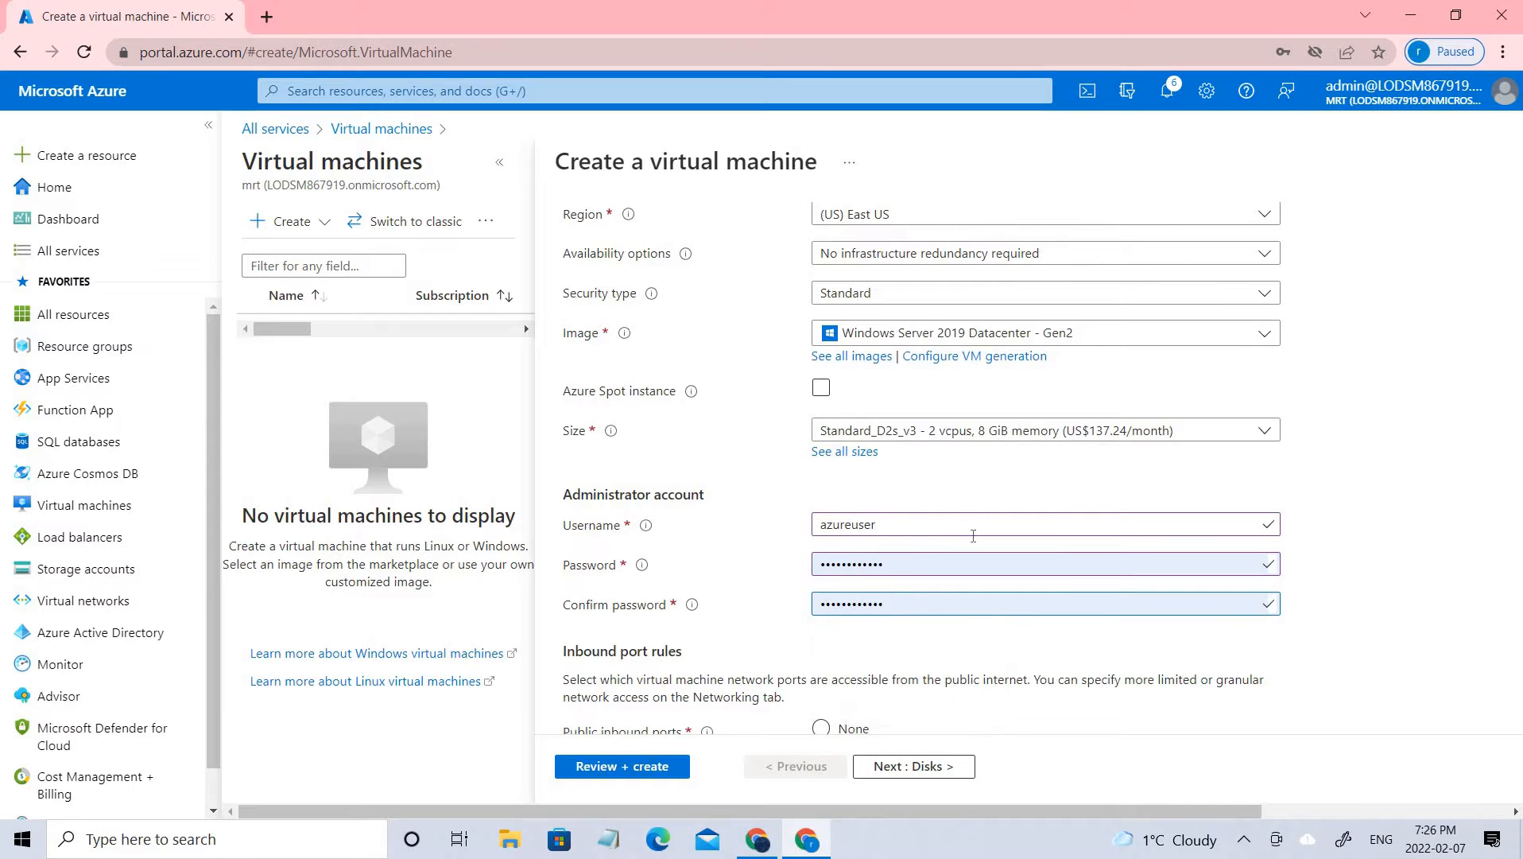
Review the inbound port and licensing settings, and the disk, networking and management options of the new virtual machine
{"action": "scroll", "coordinate": [831, 624], "scroll_direction": "down", "scroll_amount": 3}
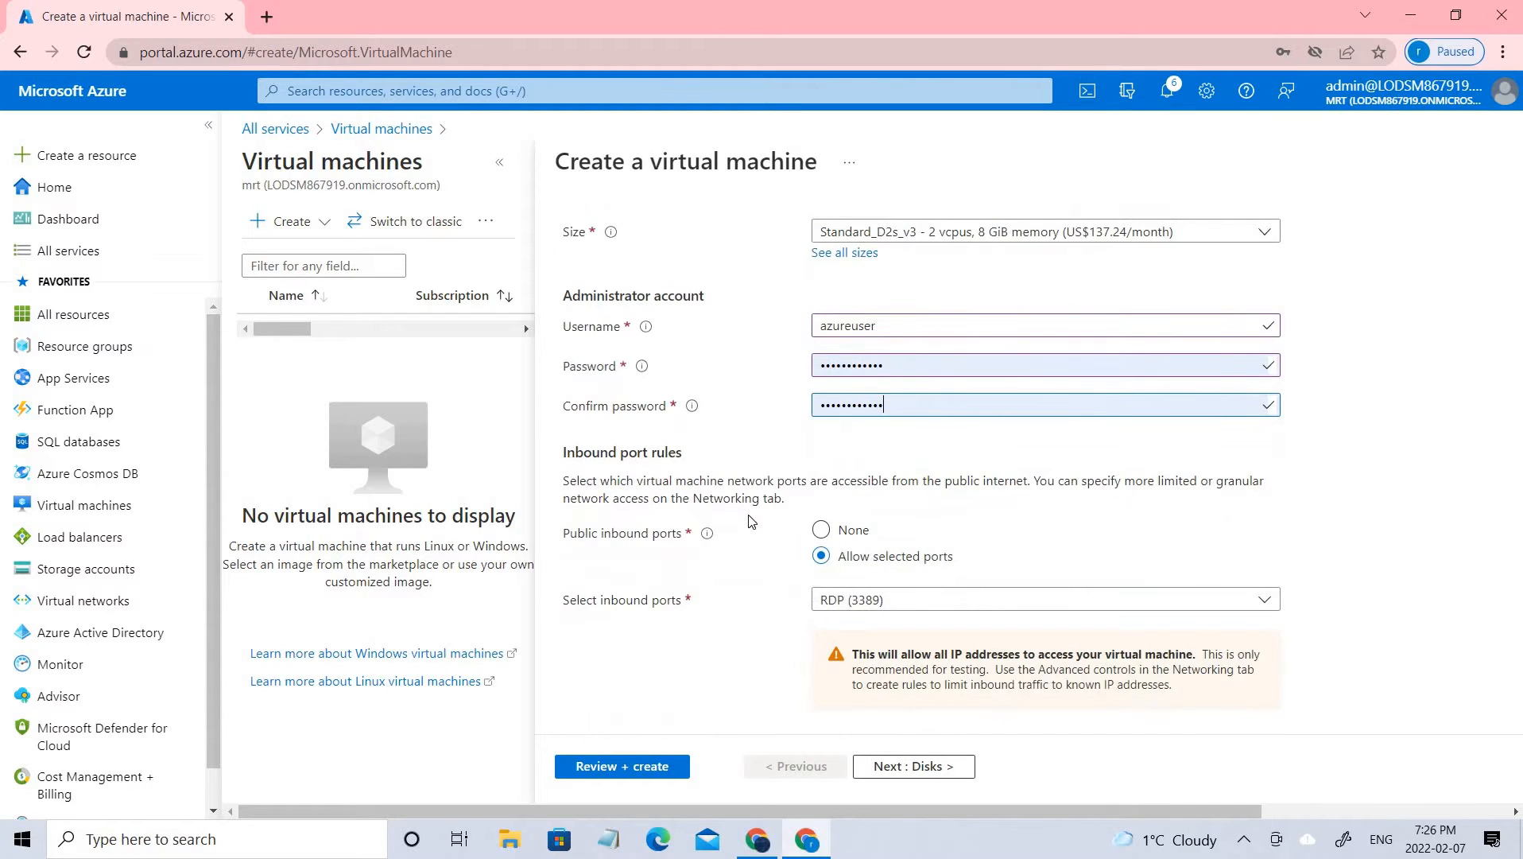
{"action": "scroll", "coordinate": [765, 537], "scroll_direction": "down", "scroll_amount": 3}
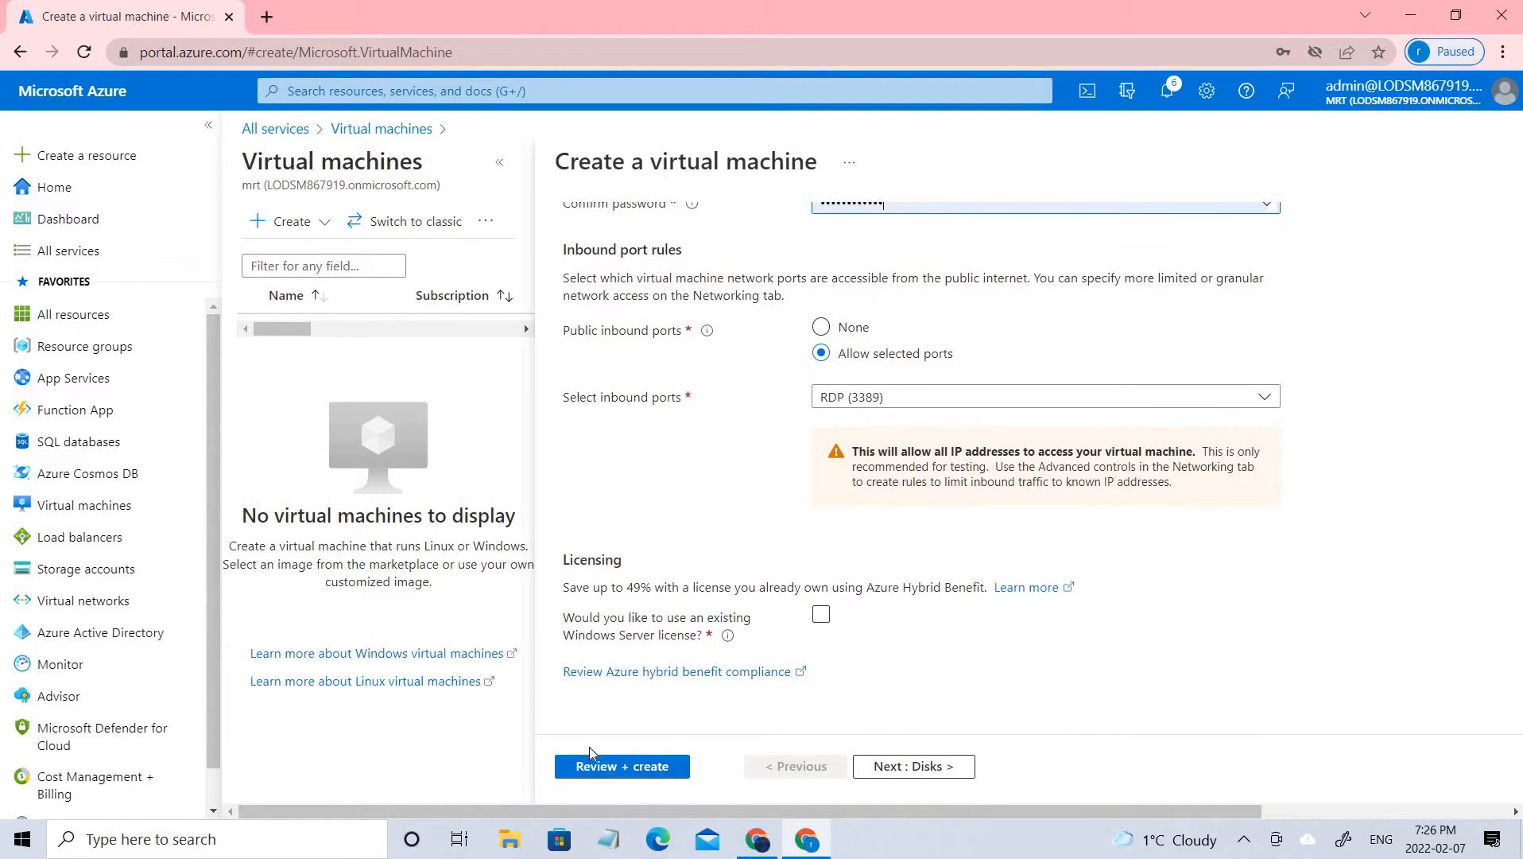
{"action": "scroll", "coordinate": [727, 551], "scroll_direction": "up", "scroll_amount": 15}
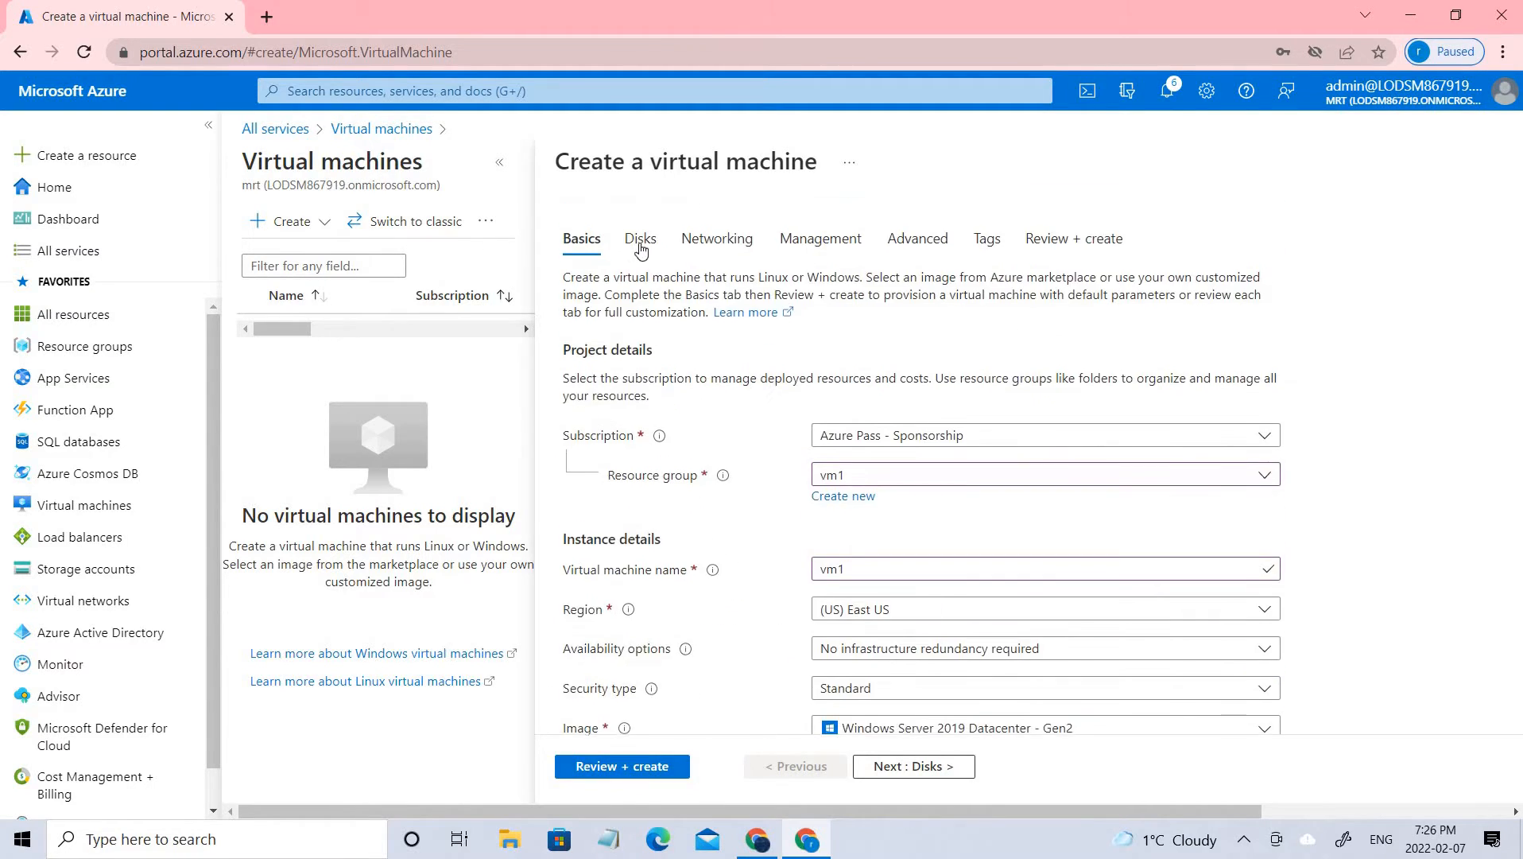
{"action": "left_click", "coordinate": [640, 248]}
{"action": "scroll", "coordinate": [716, 415], "scroll_direction": "down", "scroll_amount": 3}
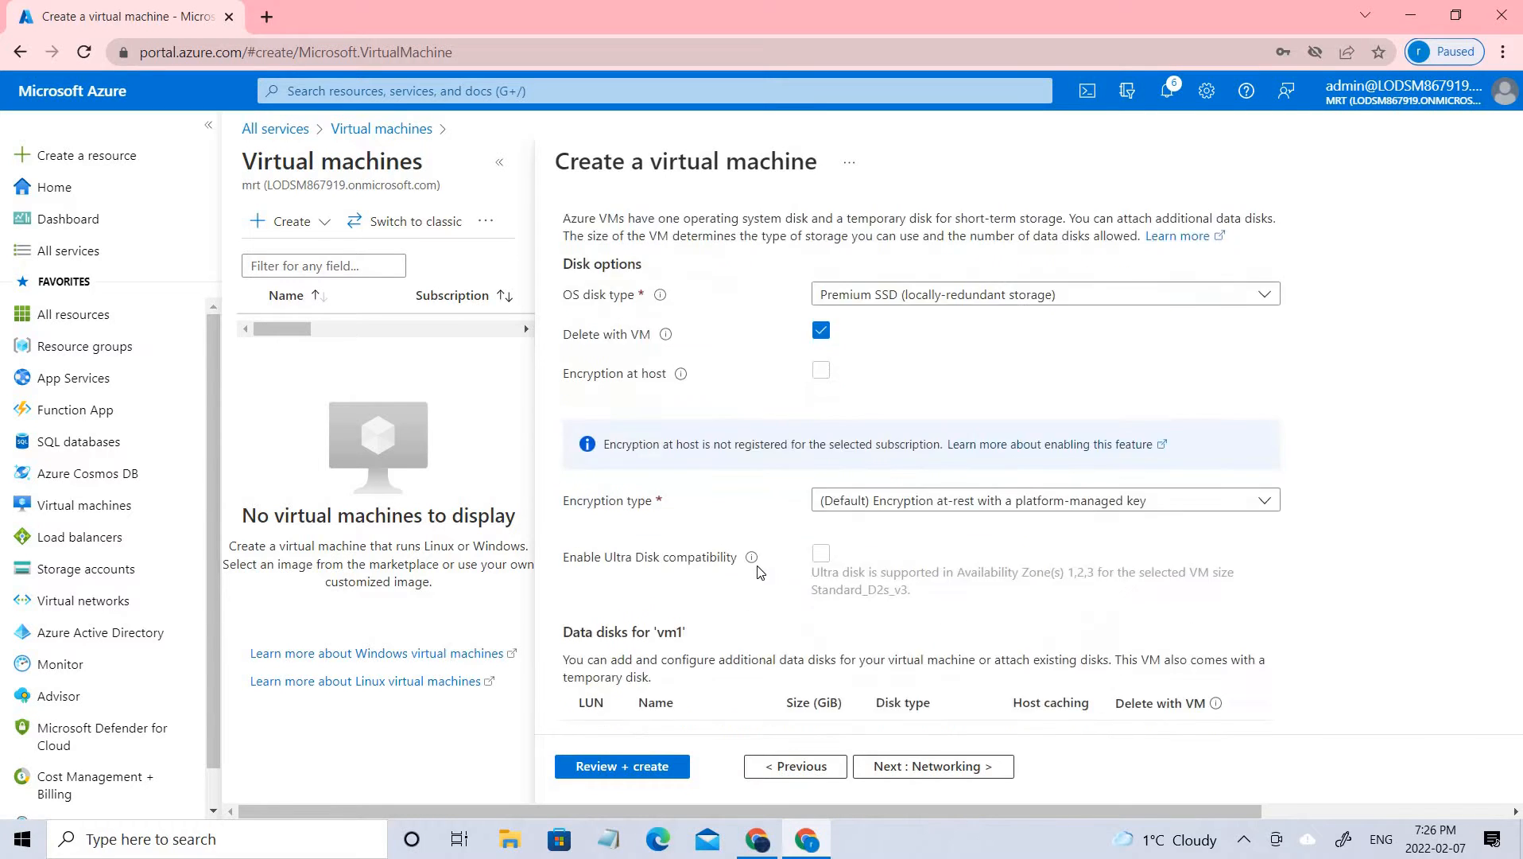
{"action": "scroll", "coordinate": [716, 415], "scroll_direction": "up", "scroll_amount": 3}
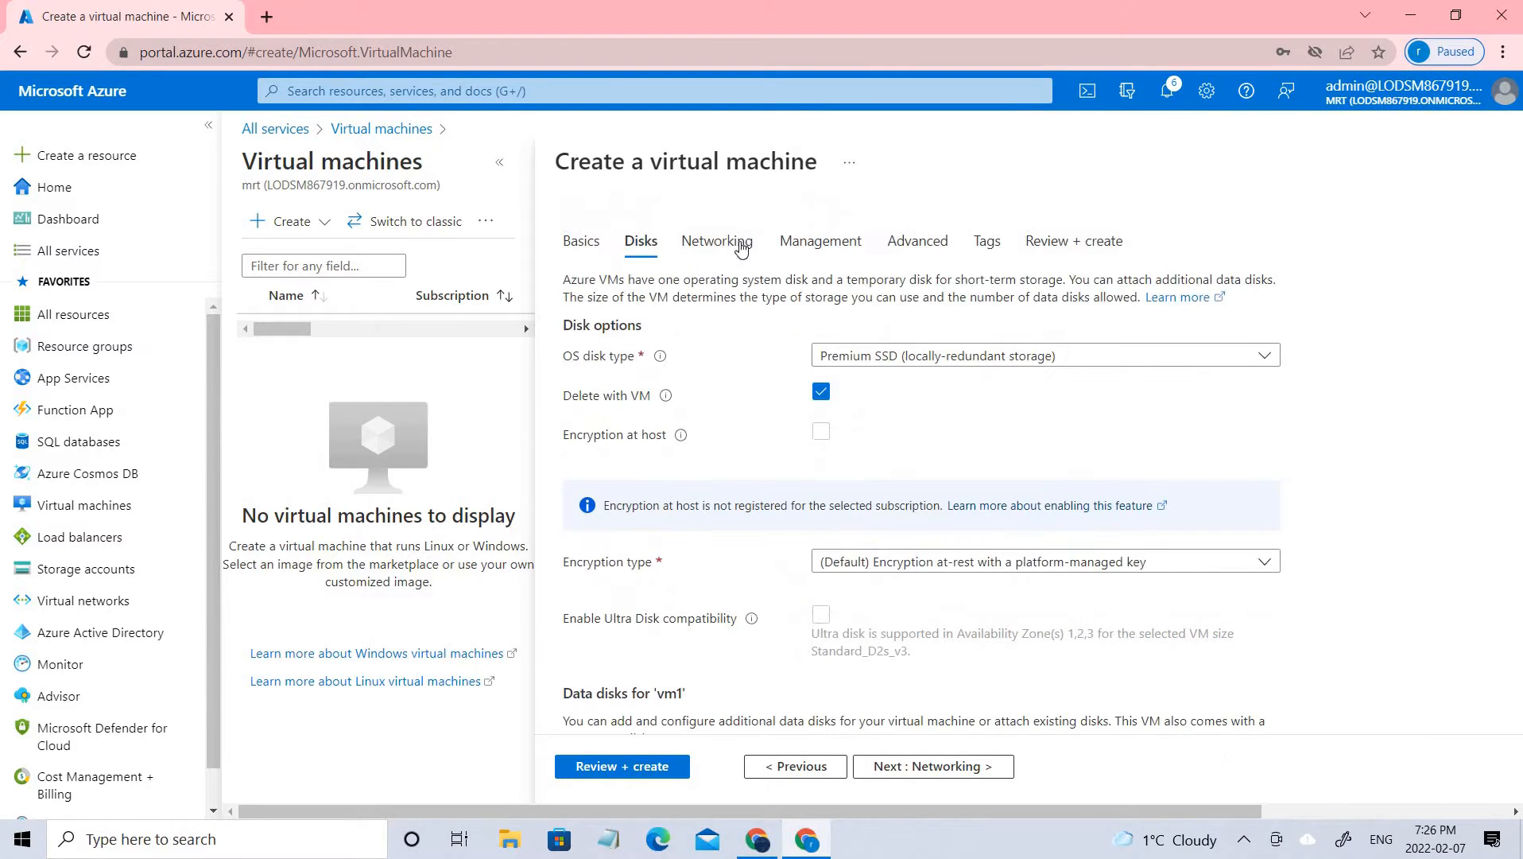
{"action": "left_click", "coordinate": [739, 245]}
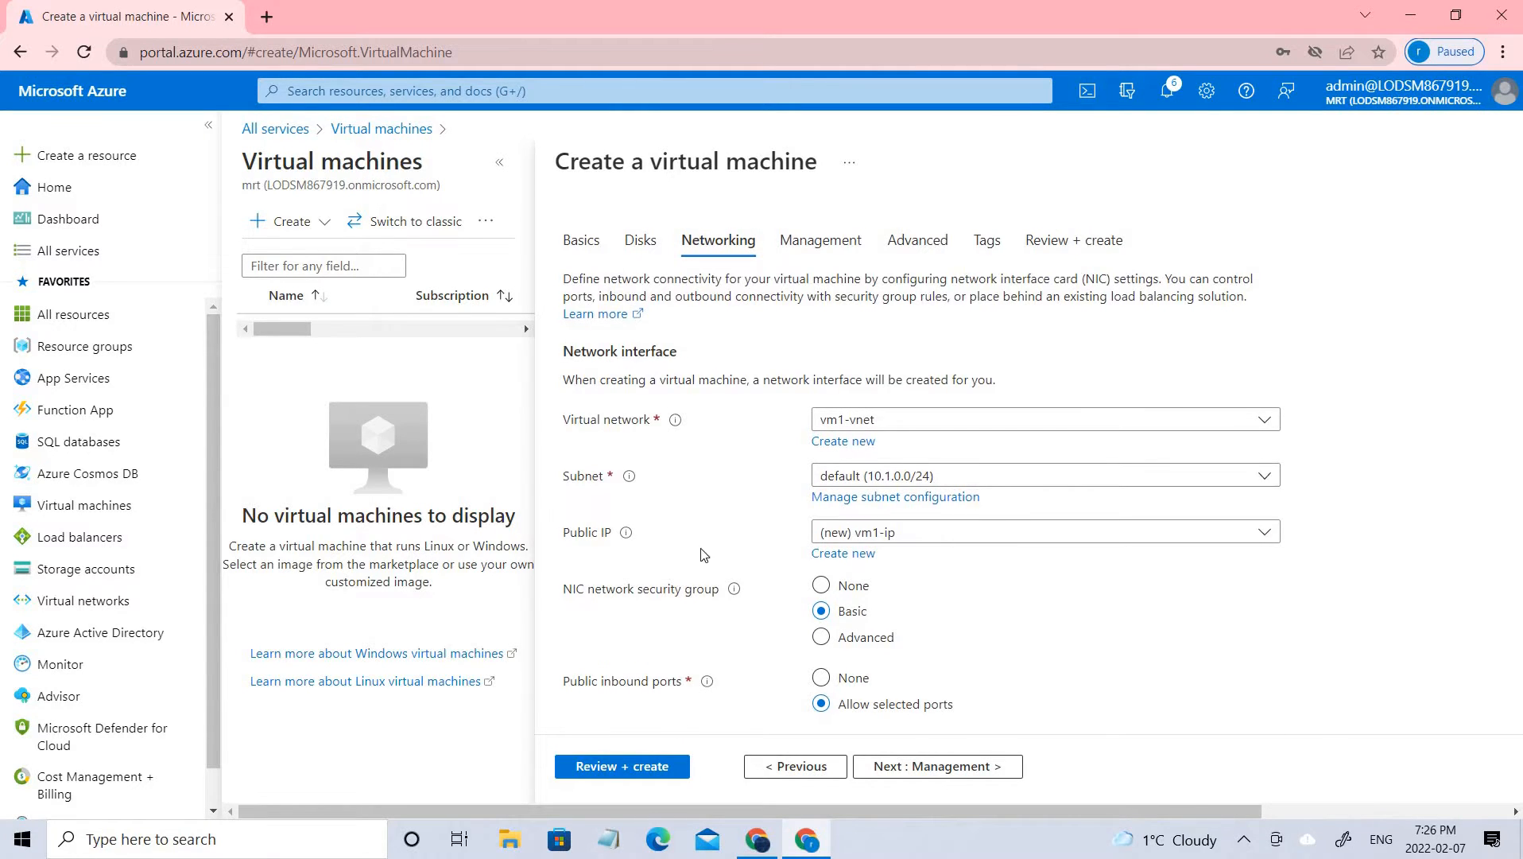
{"action": "scroll", "coordinate": [1210, 529], "scroll_direction": "down", "scroll_amount": 2}
{"action": "scroll", "coordinate": [1202, 532], "scroll_direction": "down", "scroll_amount": 2}
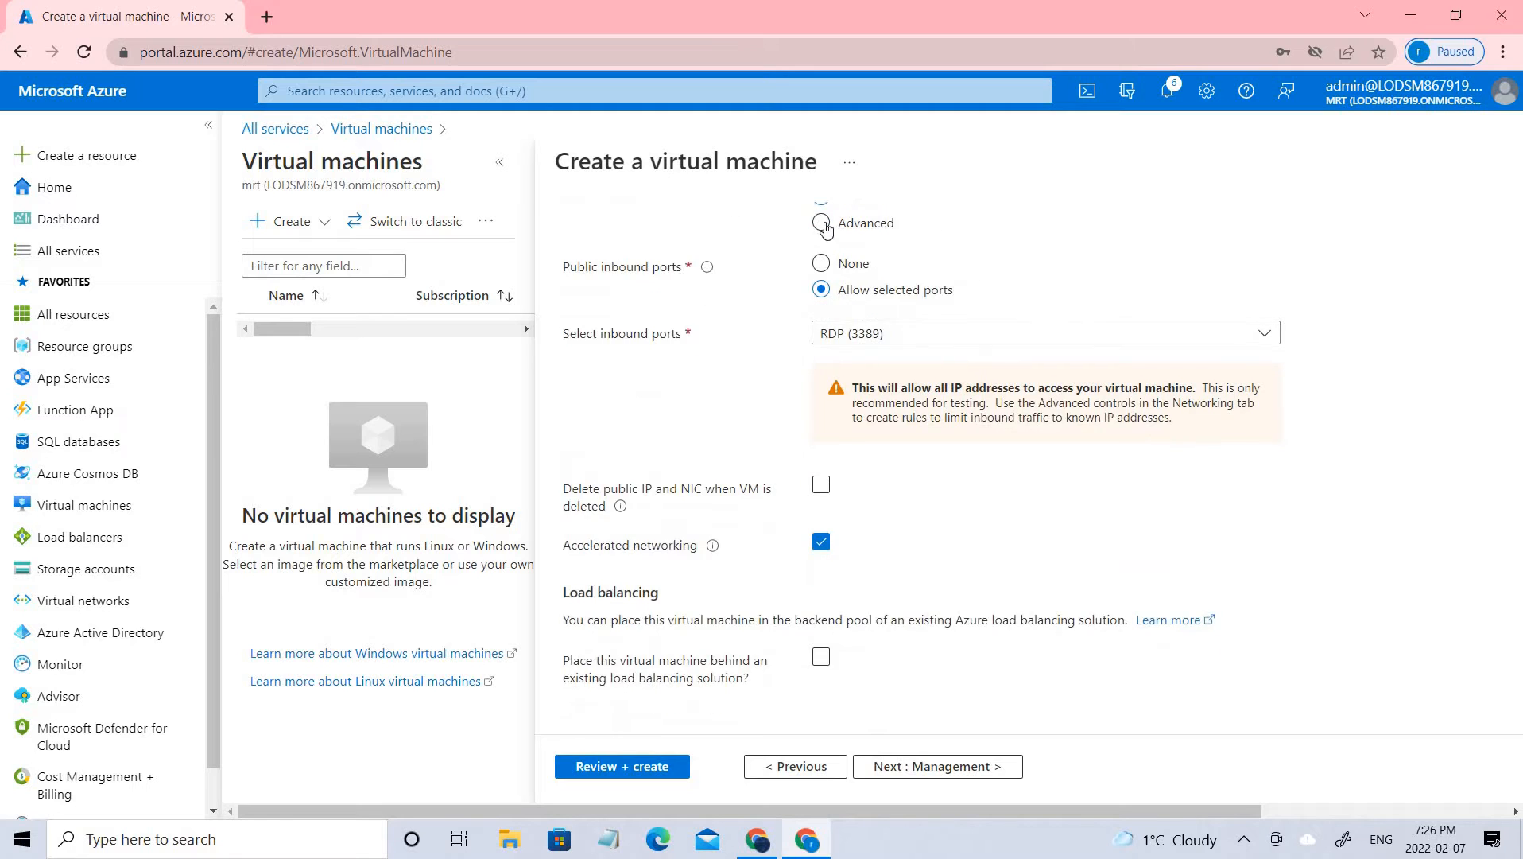
{"action": "scroll", "coordinate": [817, 231], "scroll_direction": "up", "scroll_amount": 4}
{"action": "left_click", "coordinate": [821, 249]}
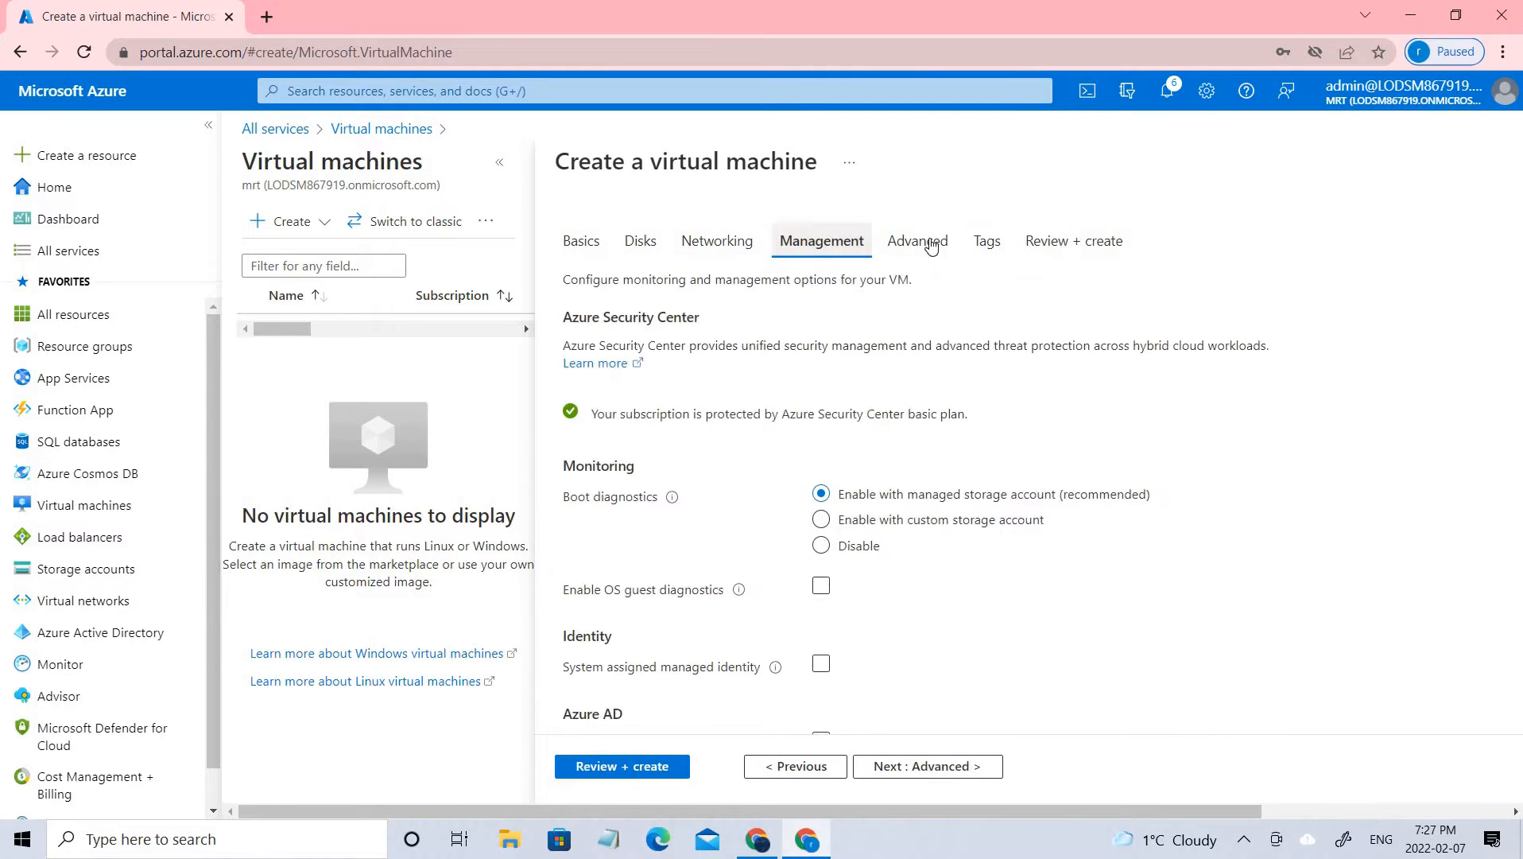
Validate and create the virtual machine vm1, and refresh its deployment status
{"action": "left_click", "coordinate": [987, 241]}
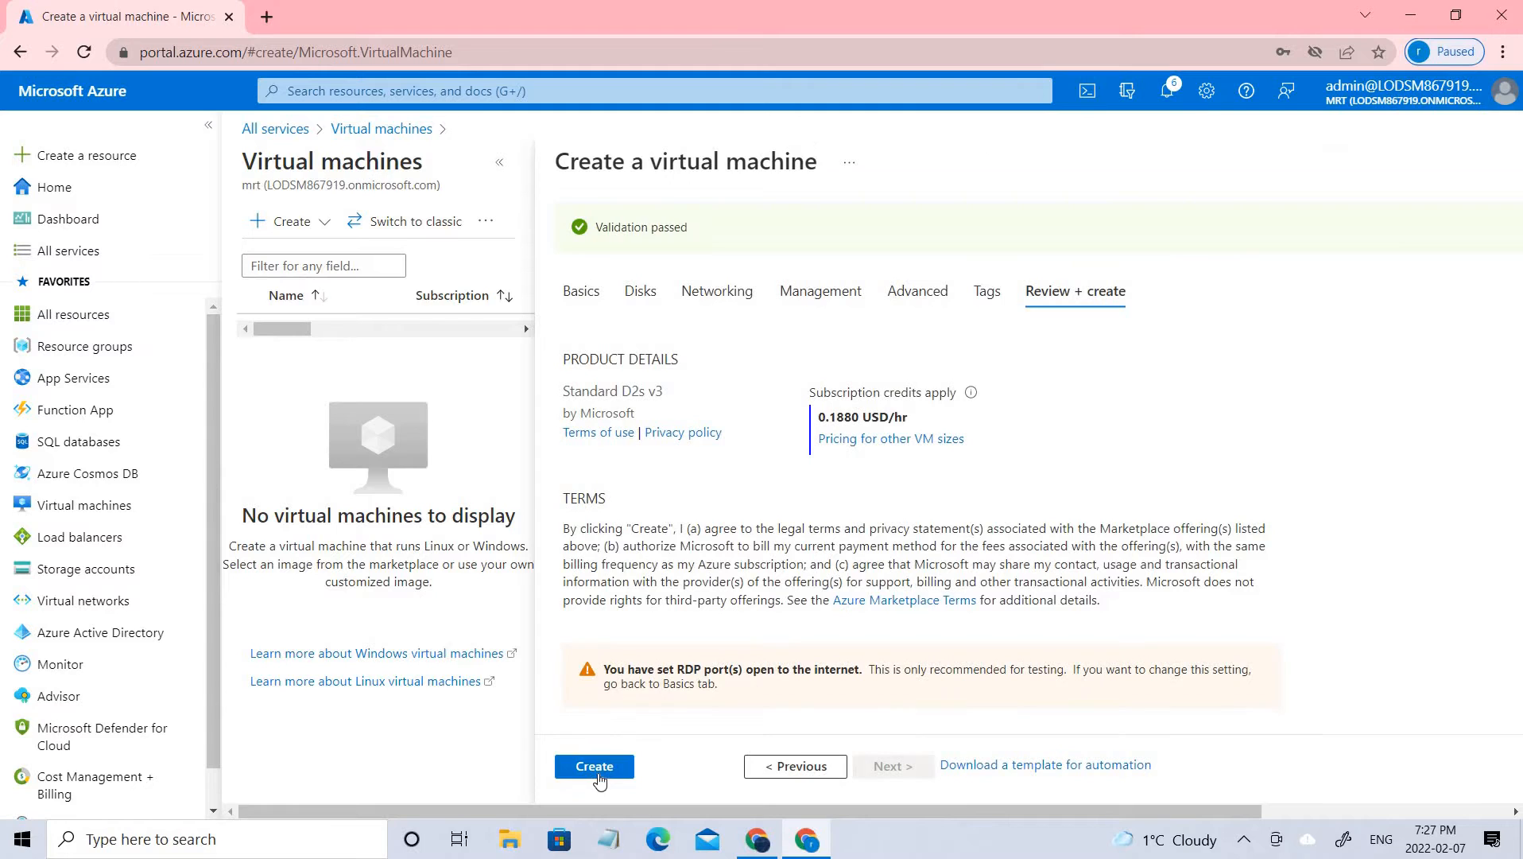
{"action": "left_click", "coordinate": [596, 768]}
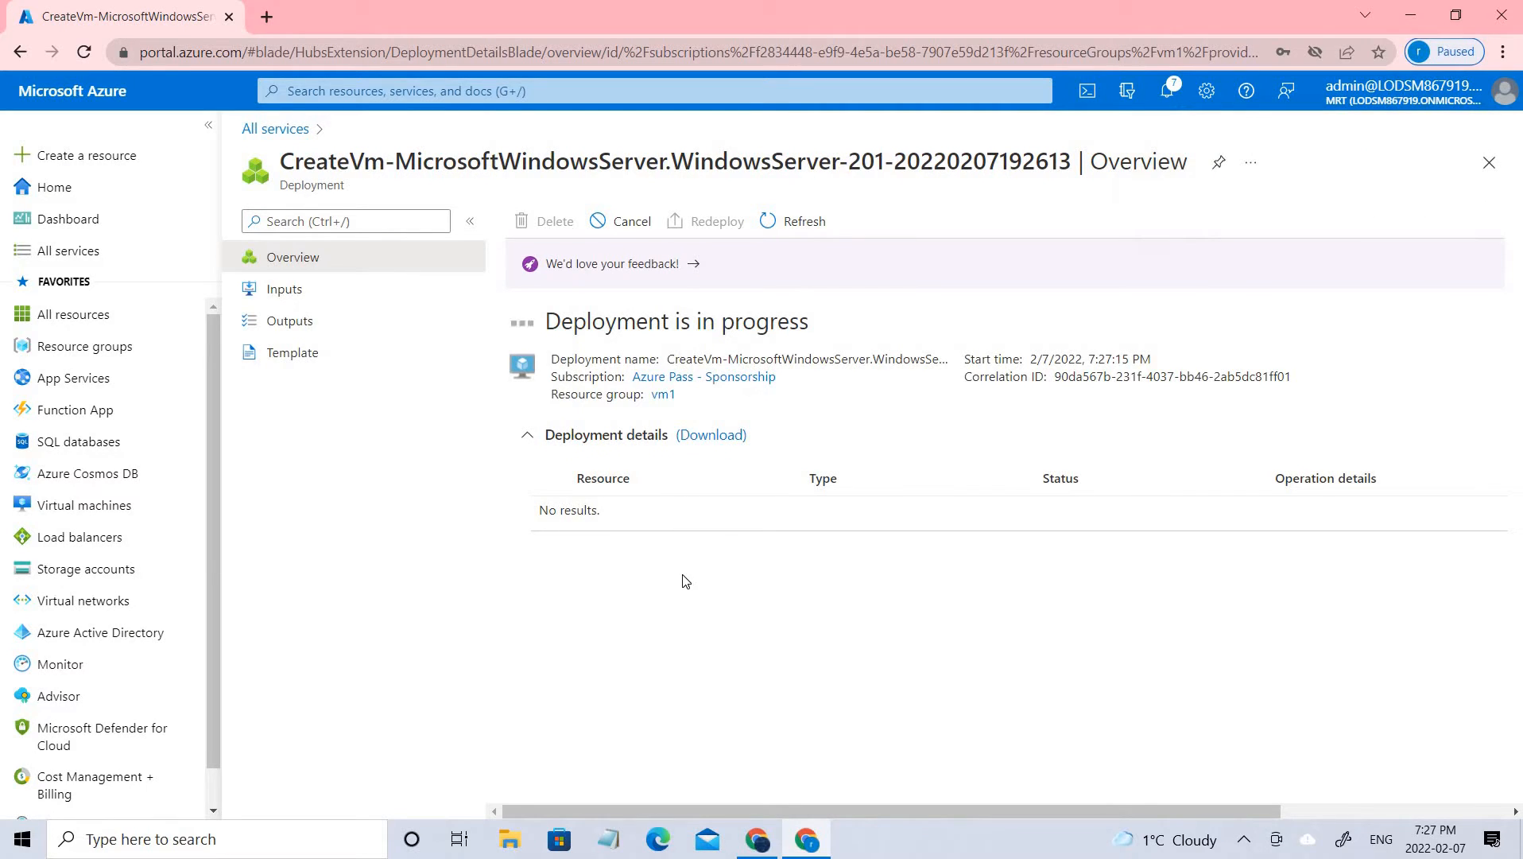
{"action": "left_click", "coordinate": [809, 219]}
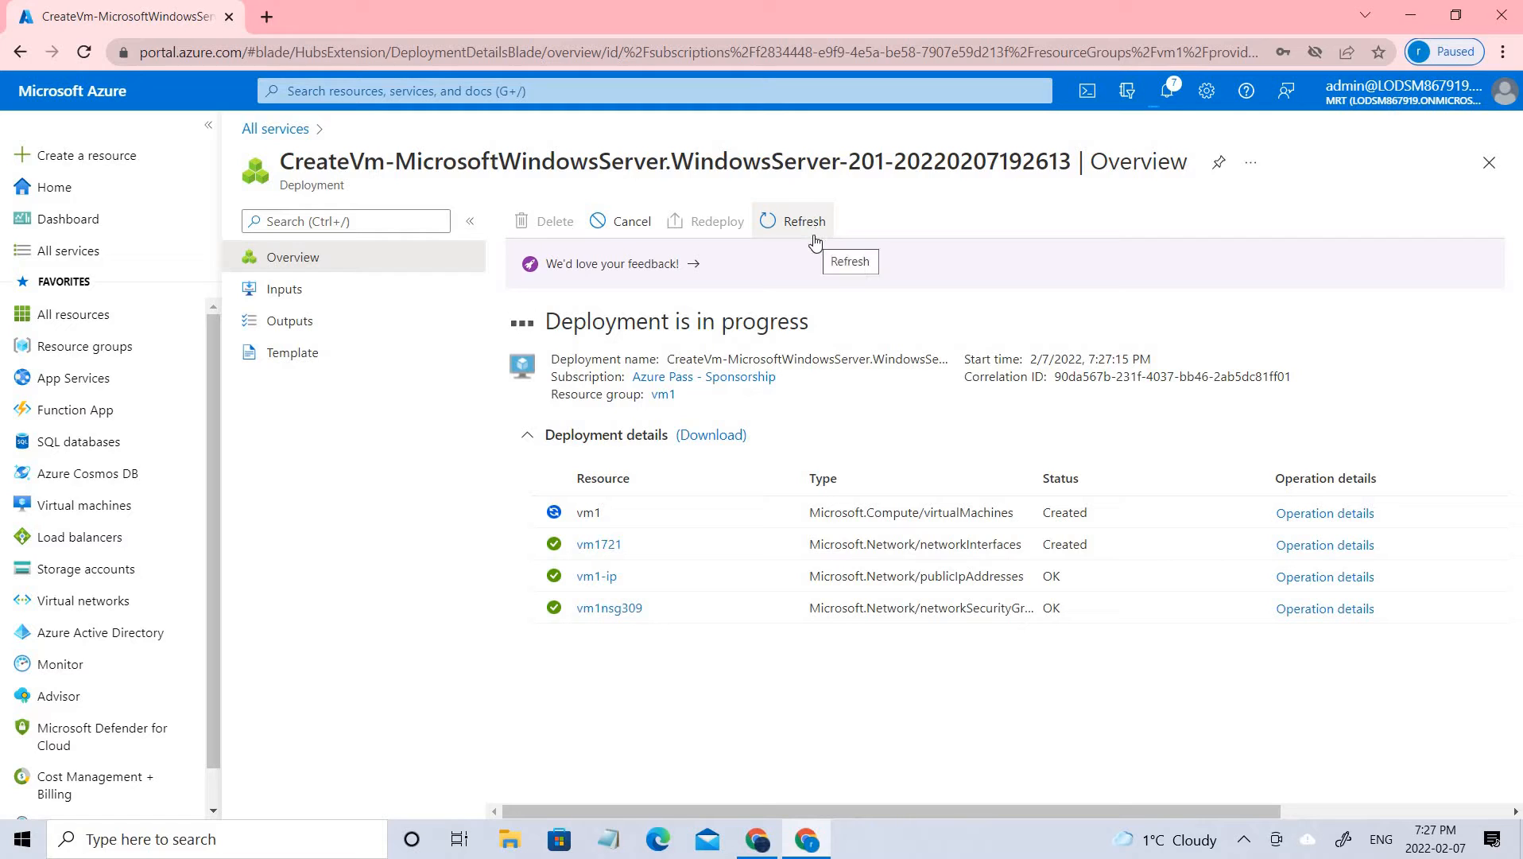
{"action": "left_click", "coordinate": [818, 231]}
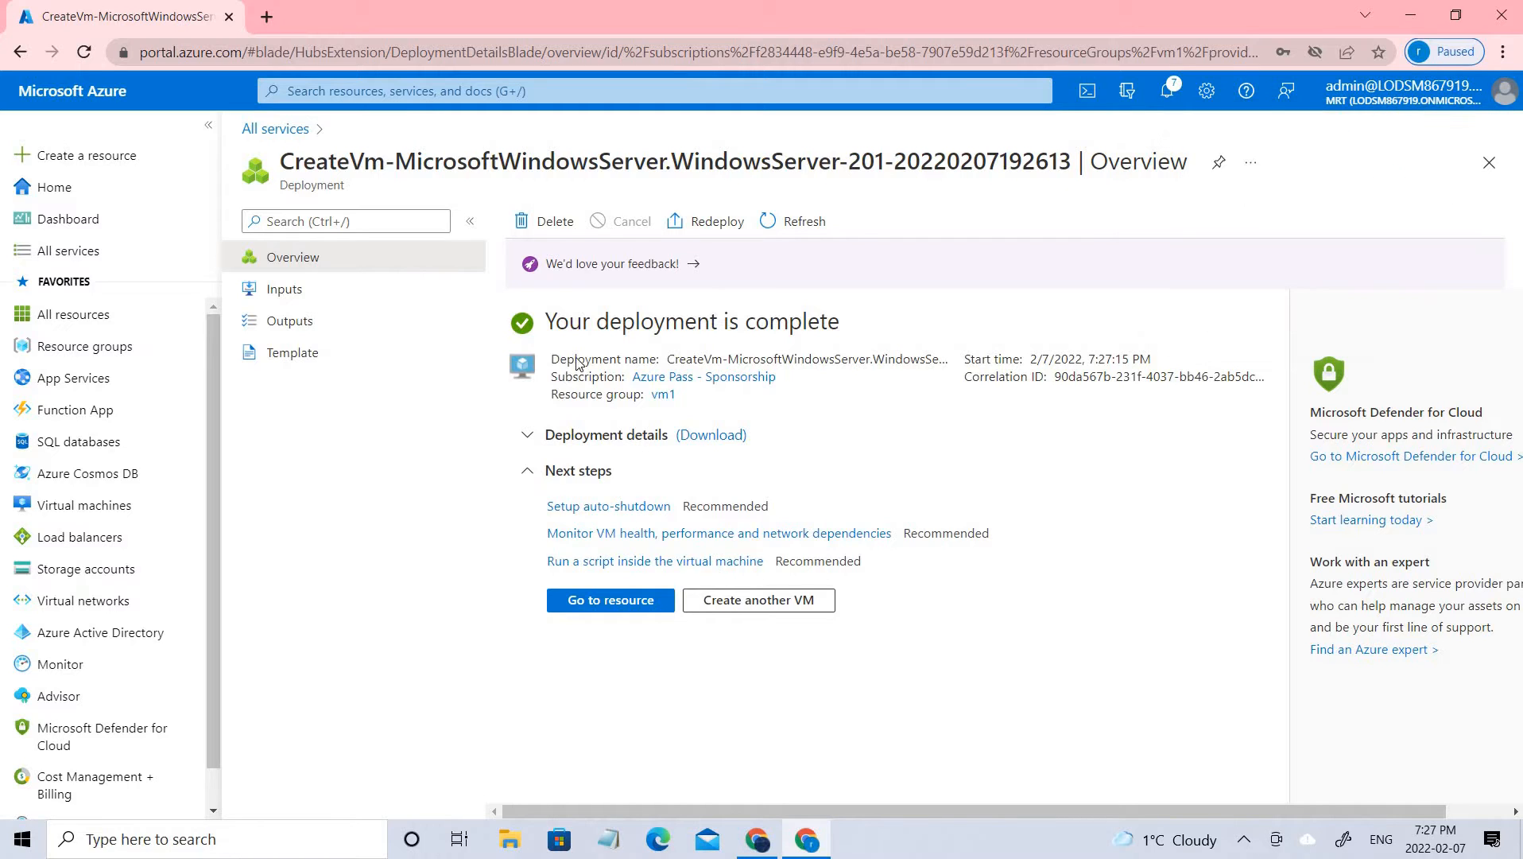
Open the deployed vm1 resource, and return to the virtual machines list to check its status
{"action": "left_click", "coordinate": [597, 599]}
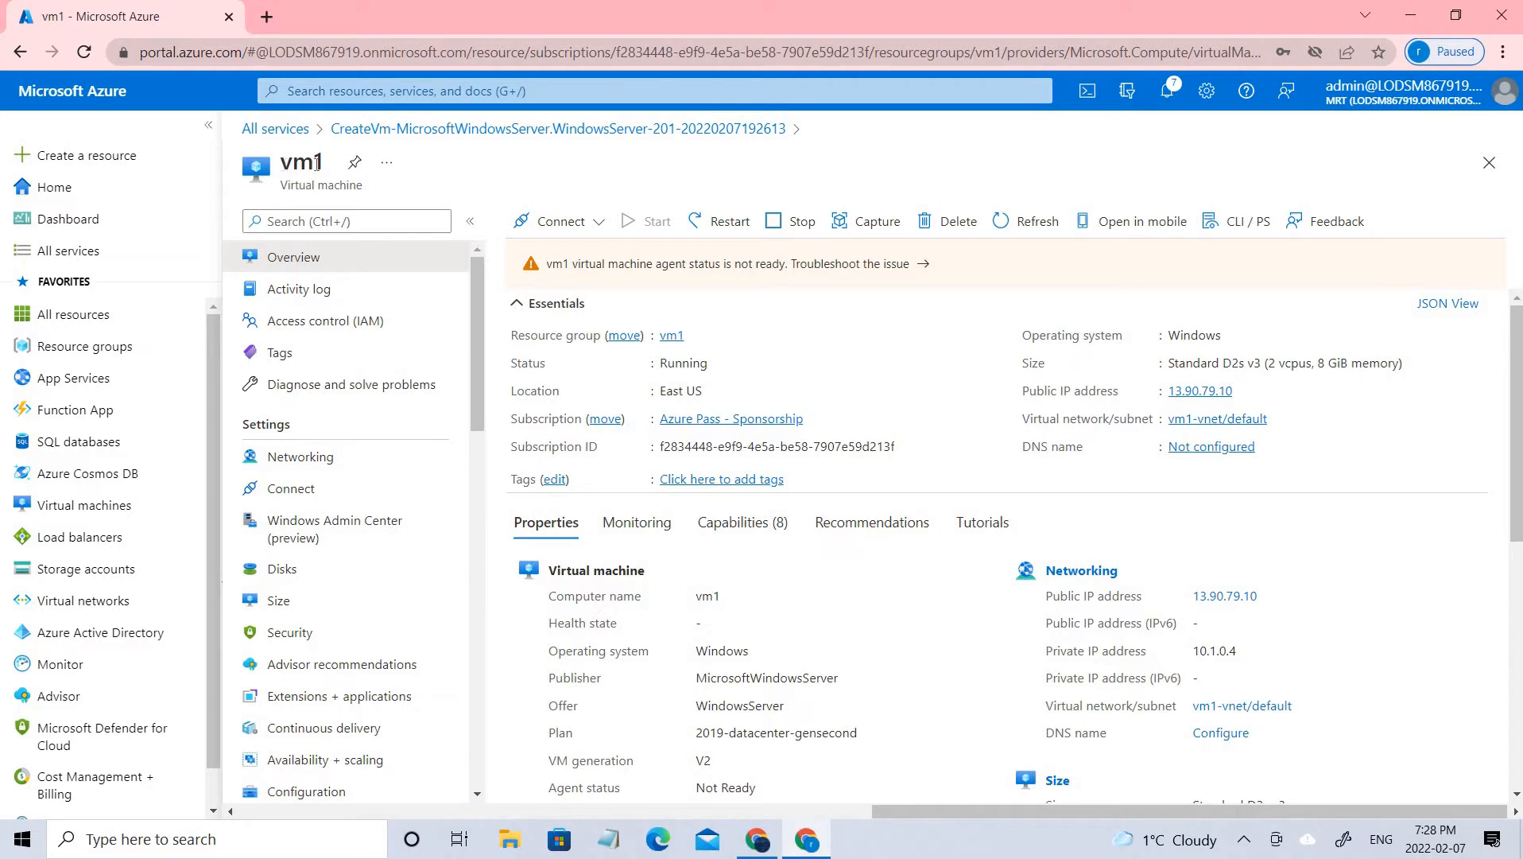
{"action": "double_click", "coordinate": [317, 164]}
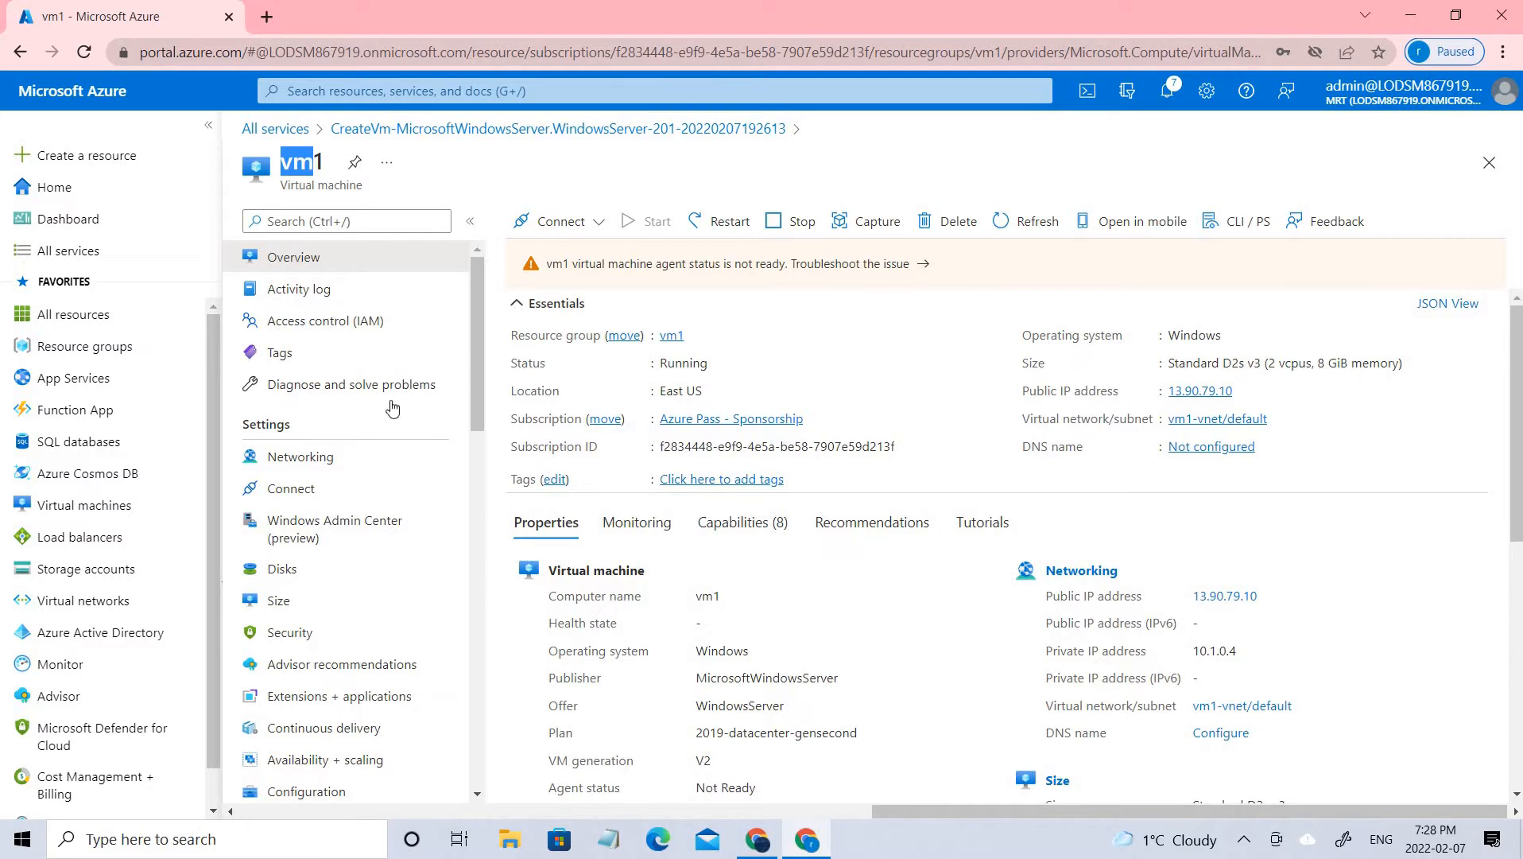
{"action": "left_click", "coordinate": [291, 140]}
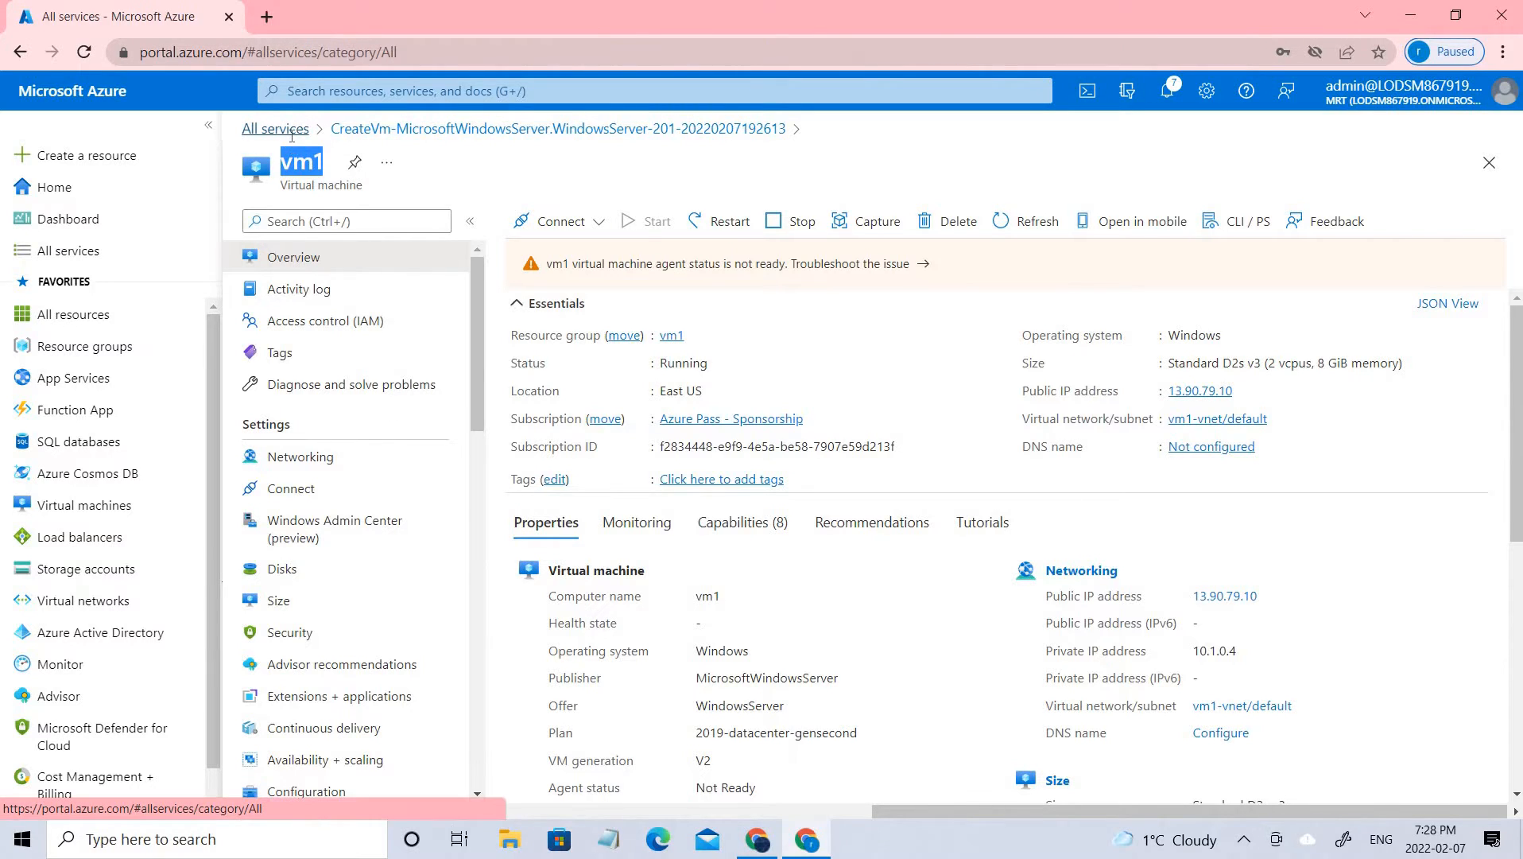
{"action": "left_click", "coordinate": [560, 395]}
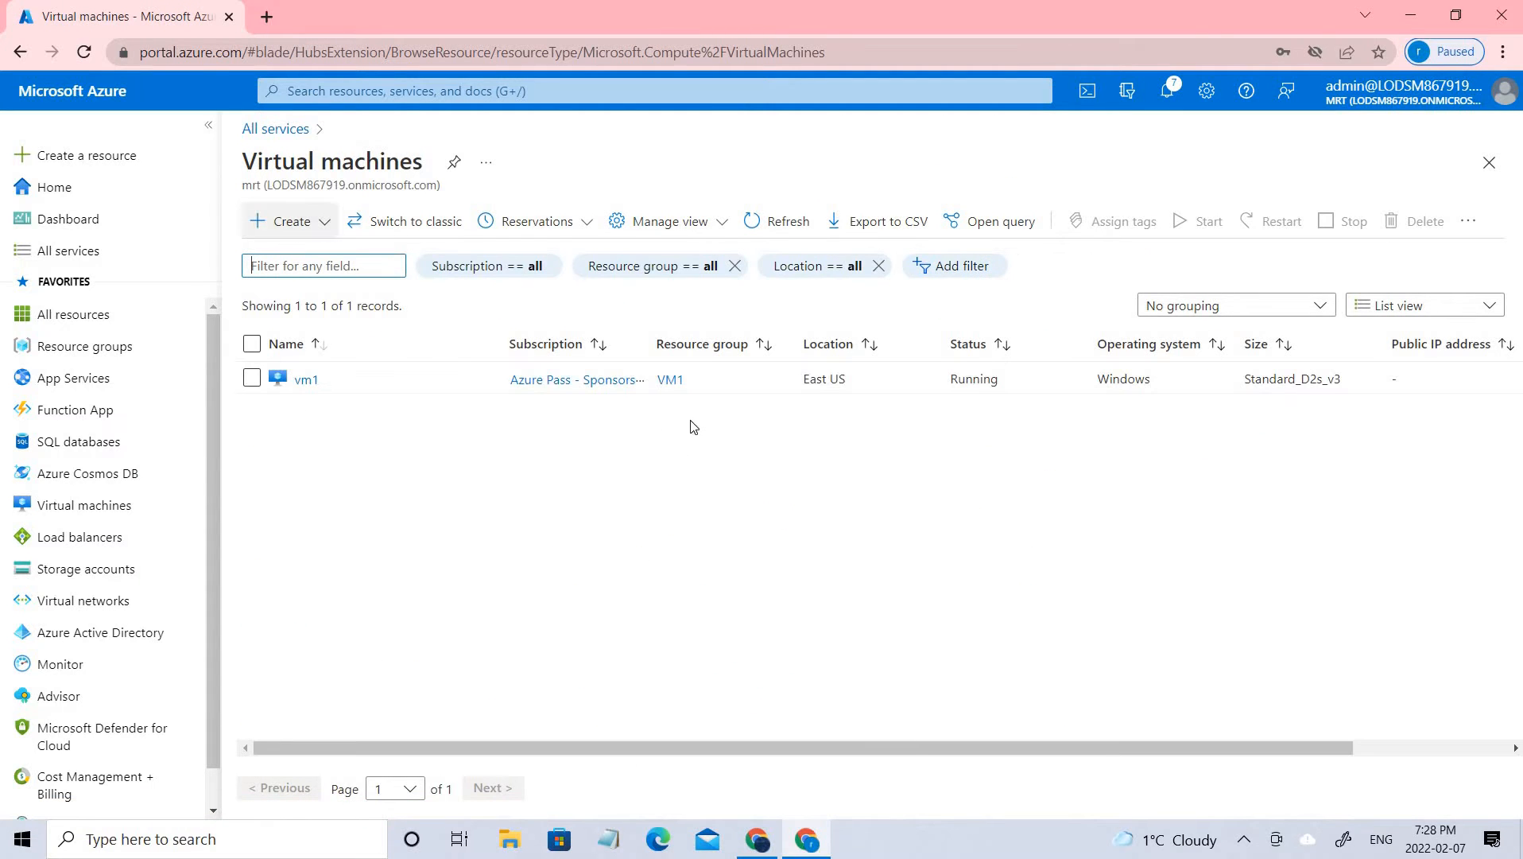
{"action": "double_click", "coordinate": [993, 378]}
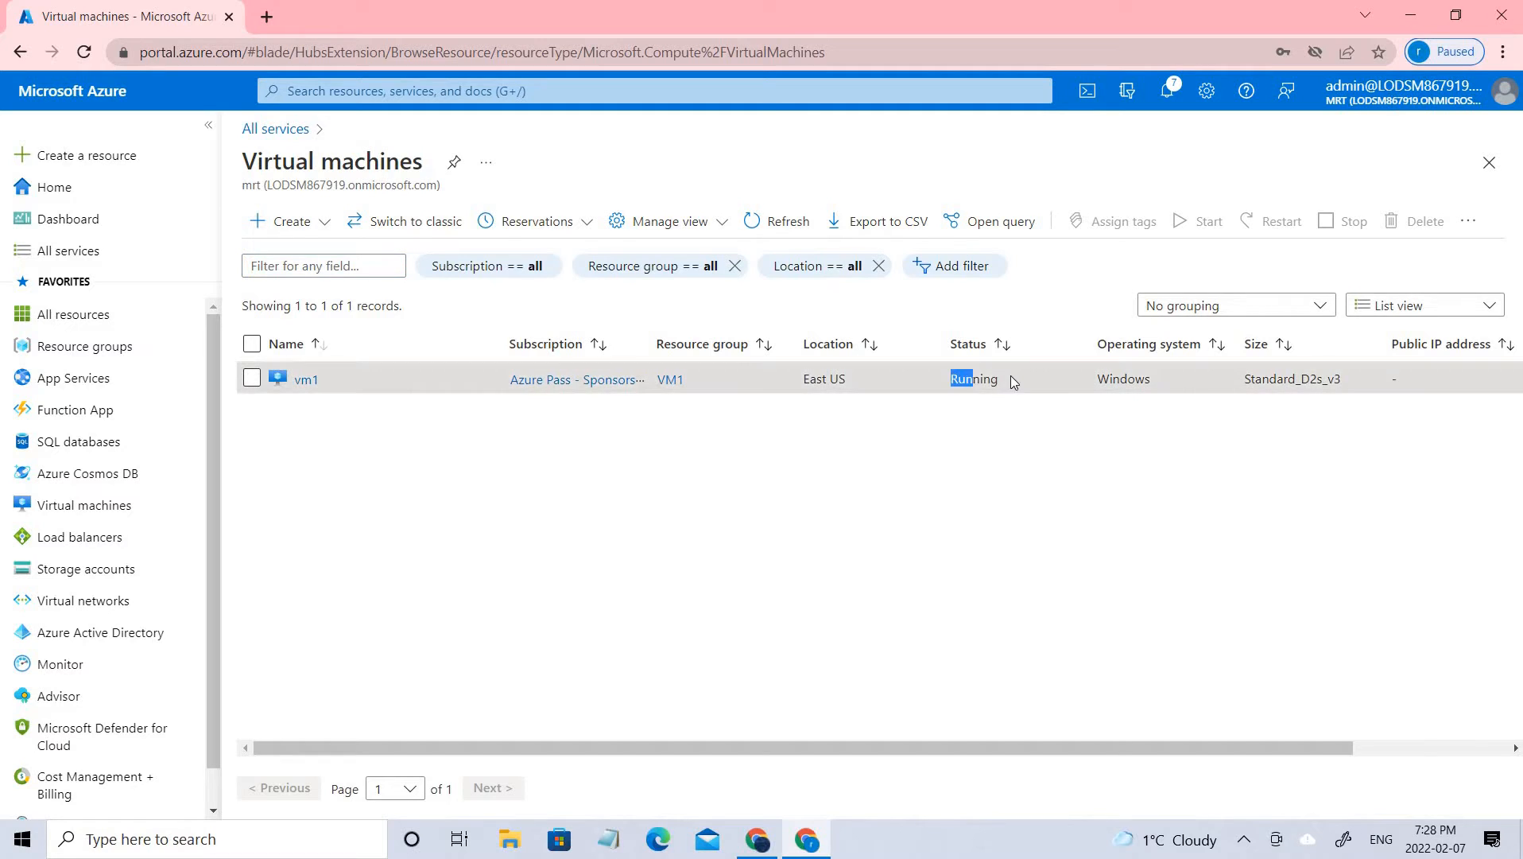
Start creating another virtual machine and assign it to the existing resource group vm1
{"action": "left_click", "coordinate": [275, 222]}
{"action": "left_click", "coordinate": [306, 248]}
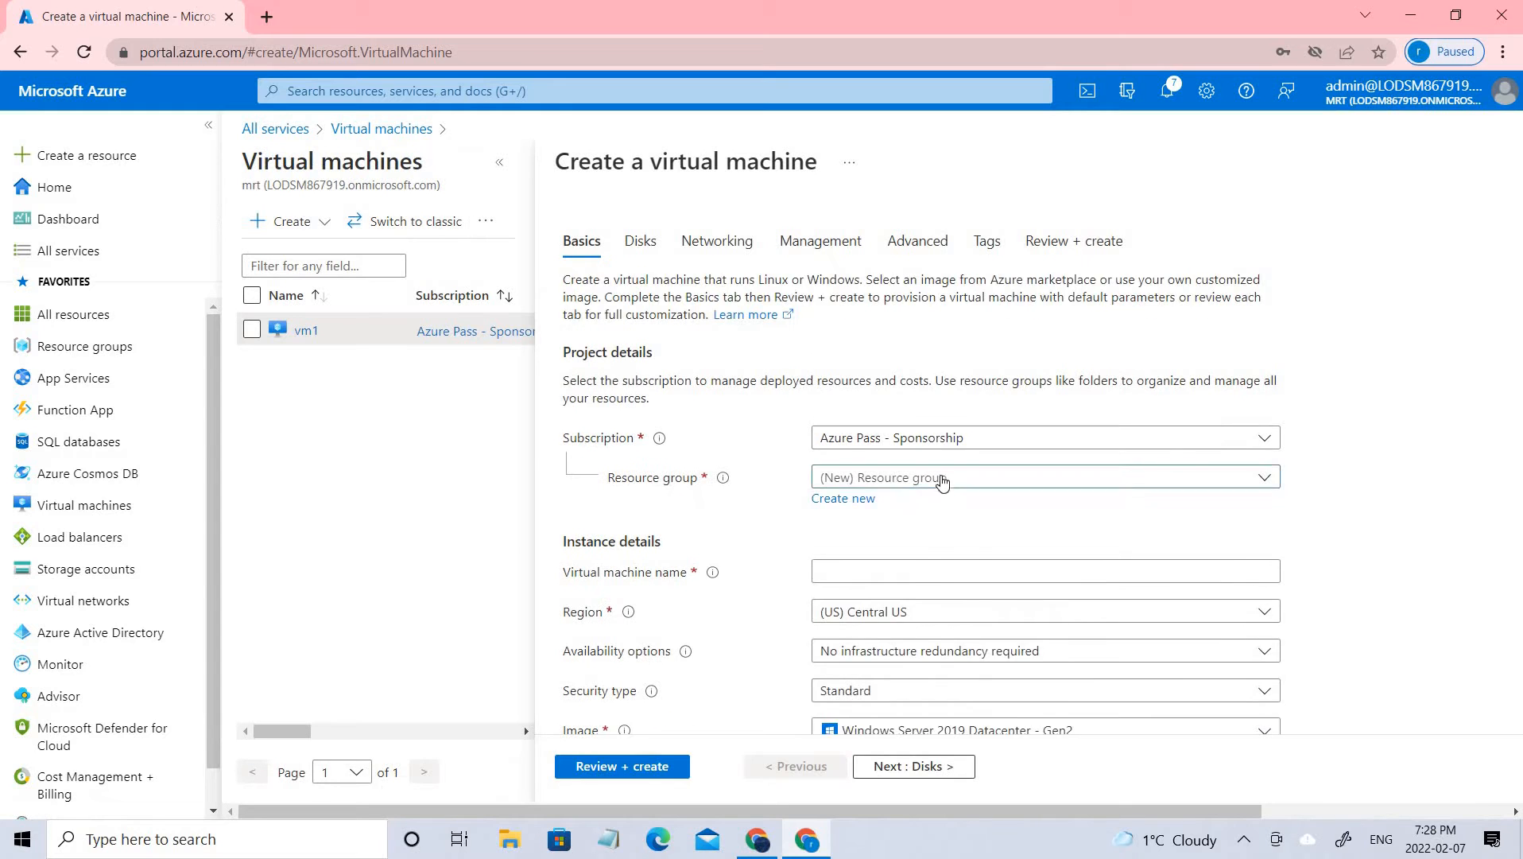
{"action": "left_click", "coordinate": [942, 478]}
{"action": "scroll", "coordinate": [857, 733], "scroll_direction": "down", "scroll_amount": 1}
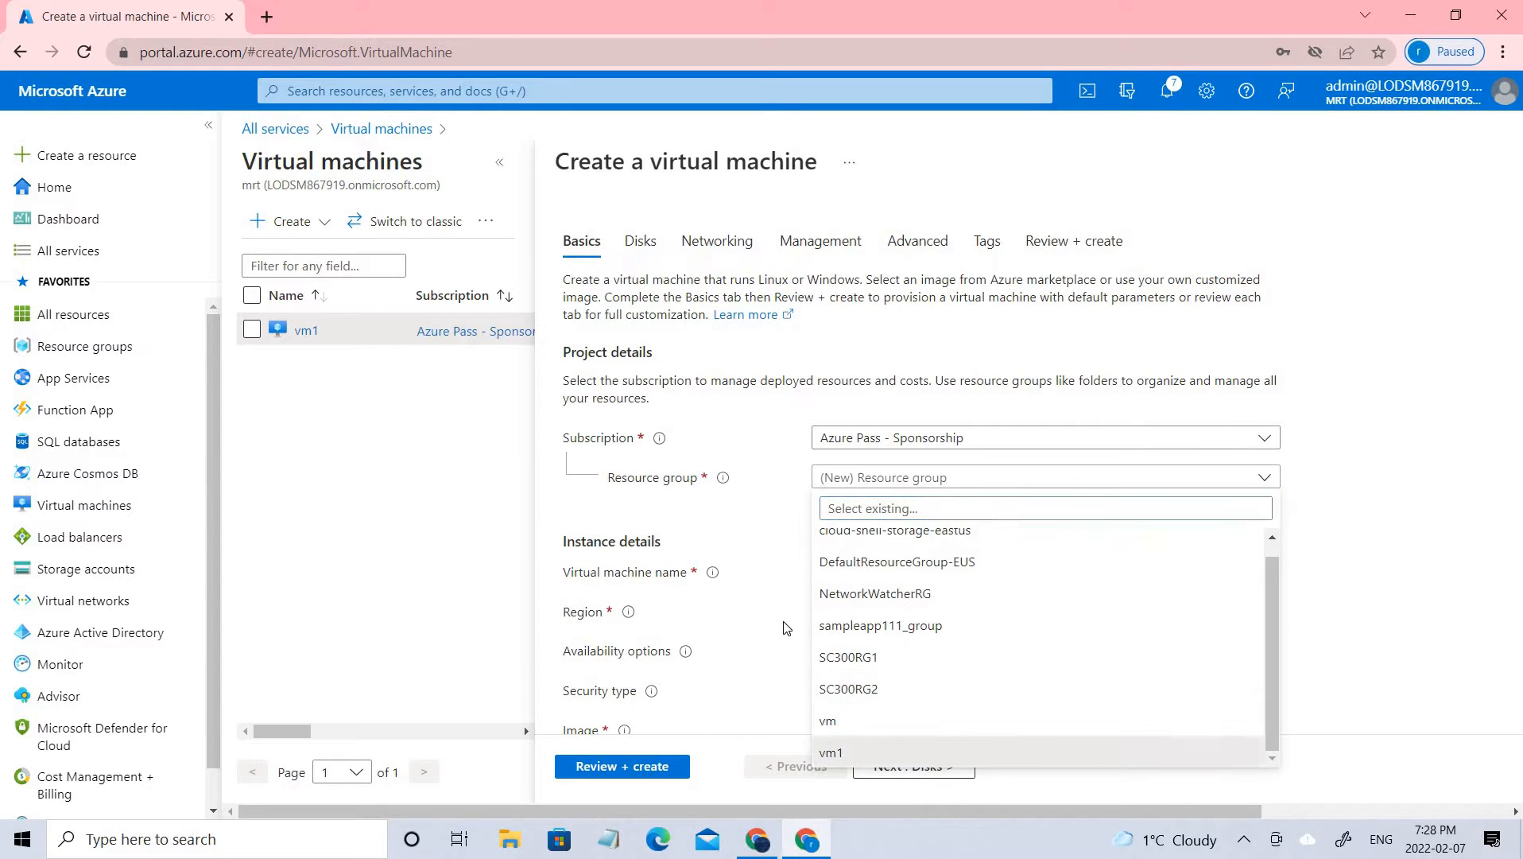
{"action": "left_click", "coordinate": [842, 752]}
{"action": "scroll", "coordinate": [860, 327], "scroll_direction": "down", "scroll_amount": 5}
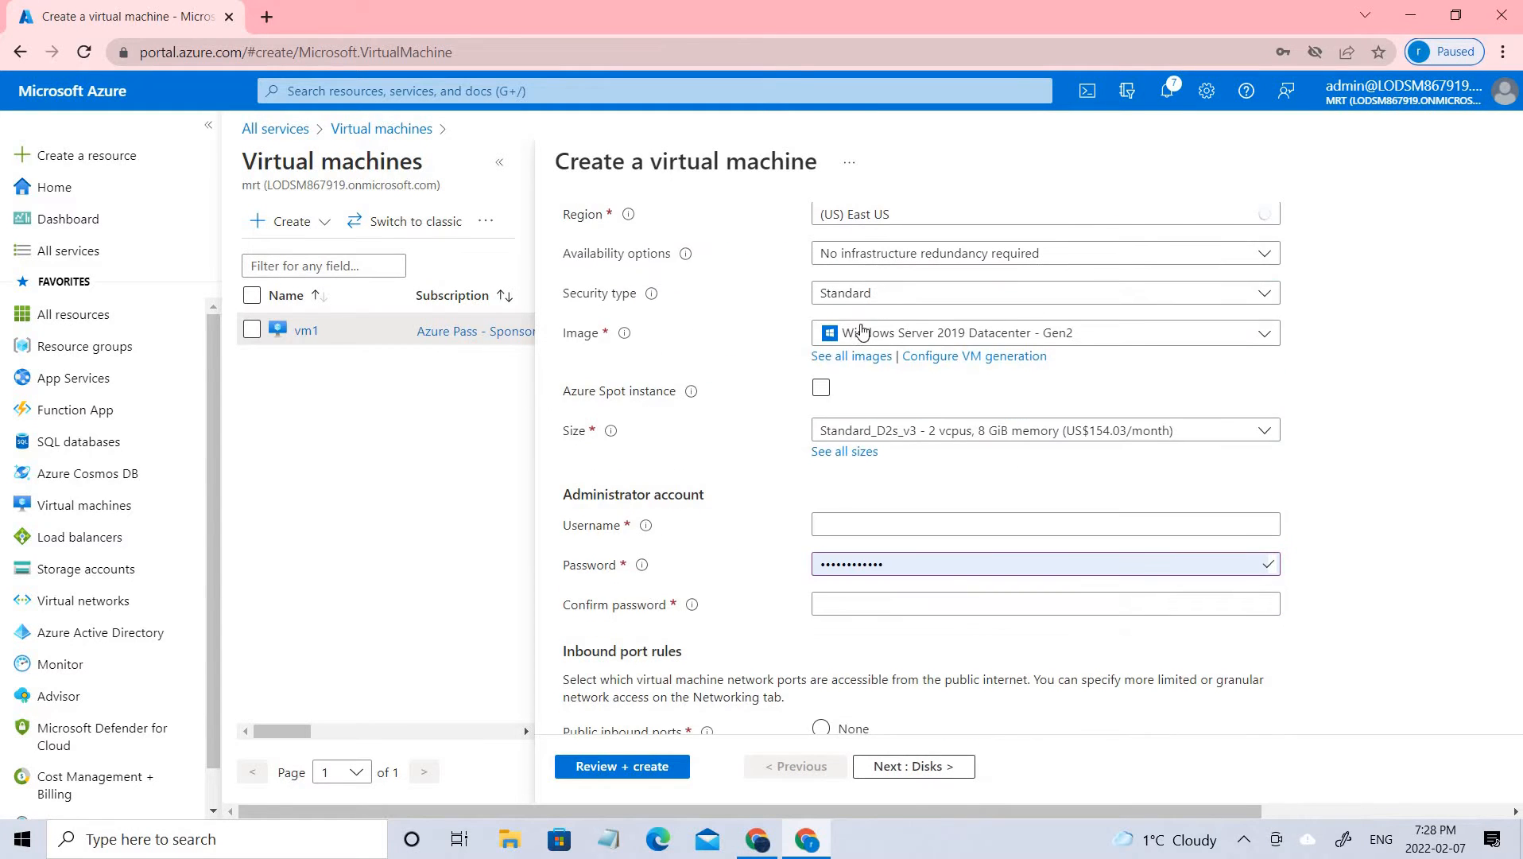
Name the new virtual machine vm2 in the instance details
{"action": "scroll", "coordinate": [872, 359], "scroll_direction": "up", "scroll_amount": 3}
{"action": "left_click", "coordinate": [873, 364]}
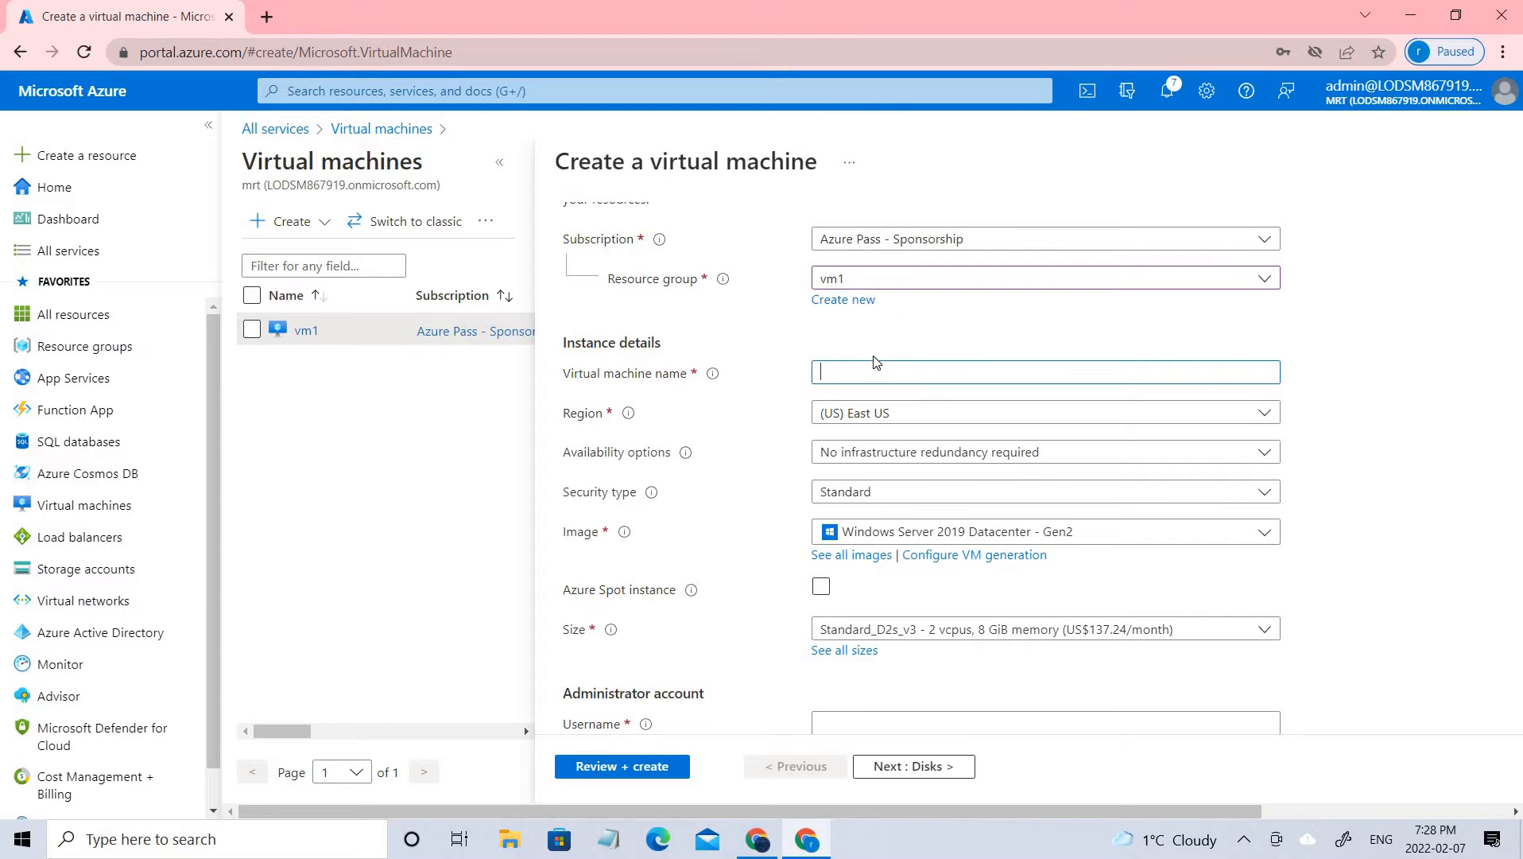
{"action": "type", "text": "vm1"}
Set the administrator username to azureuser and fill in the password confirmation with the saved account password
{"action": "scroll", "coordinate": [882, 509], "scroll_direction": "down", "scroll_amount": 3}
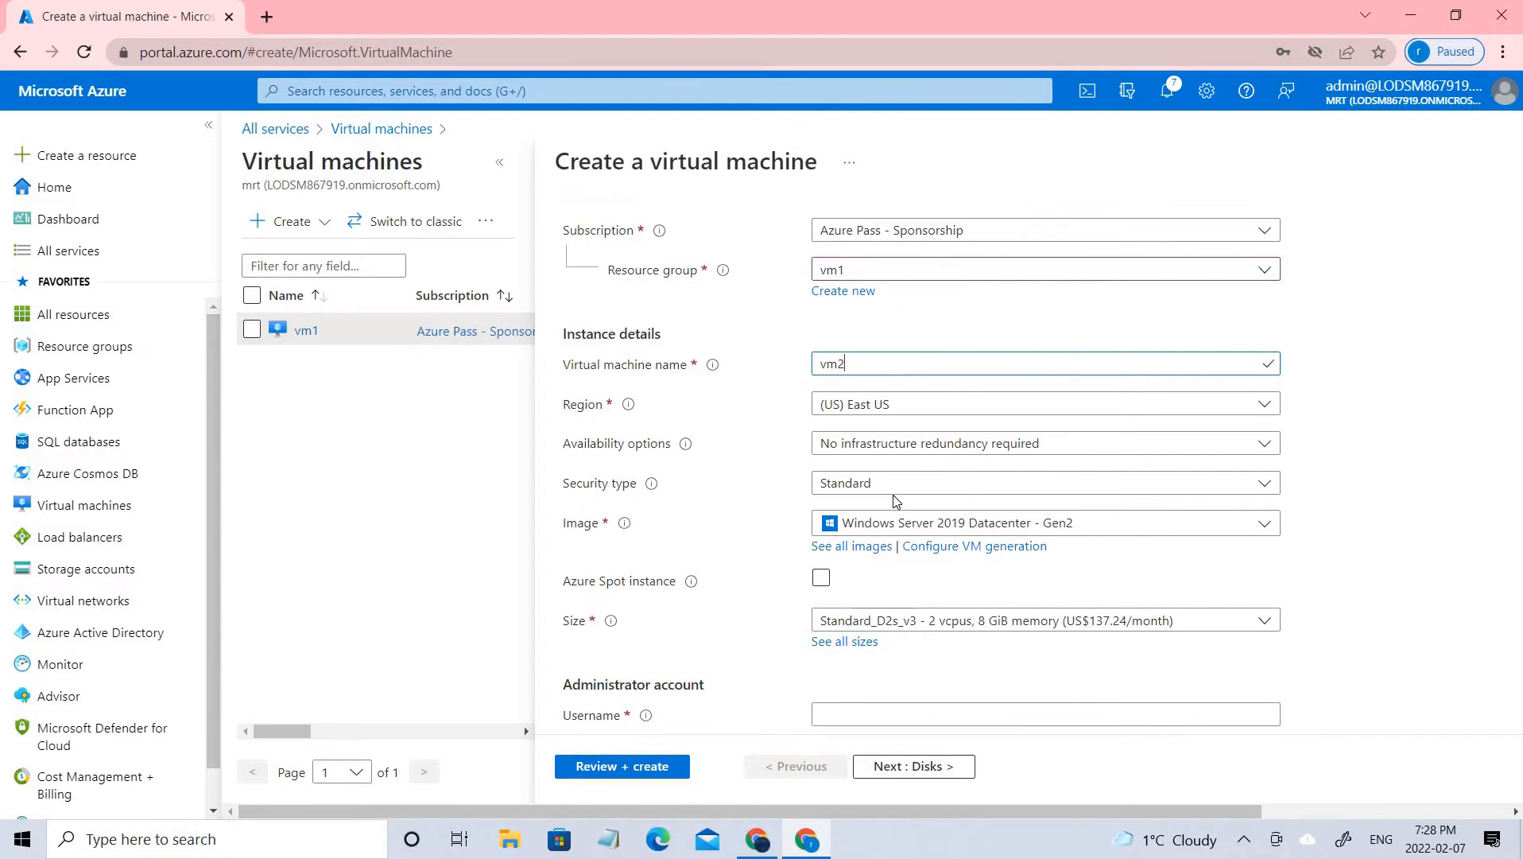
{"action": "left_click", "coordinate": [881, 519]}
{"action": "type", "text": "a"}
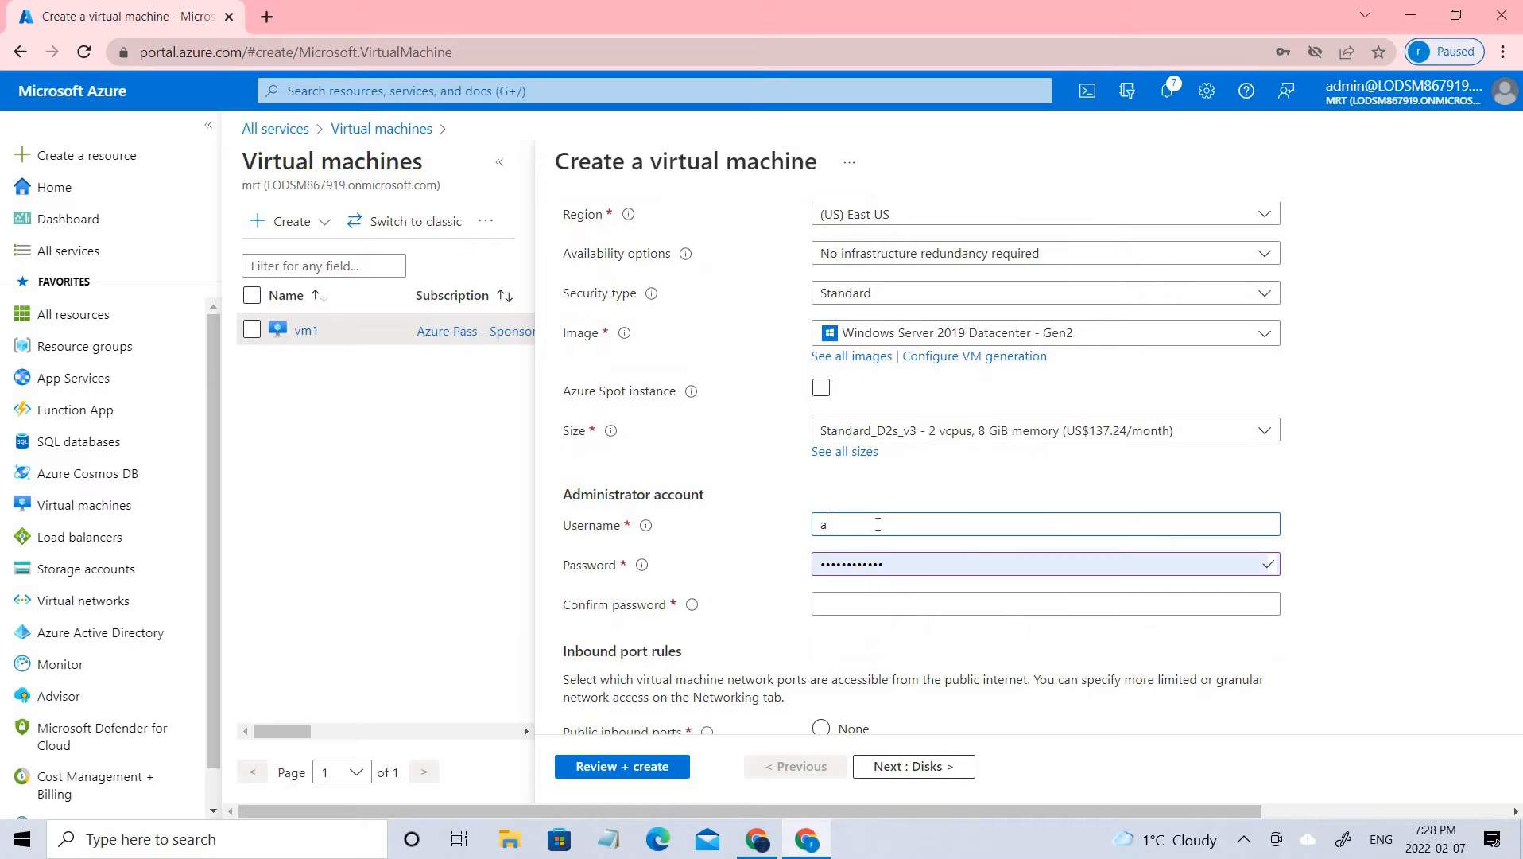
{"action": "type", "text": "zure"}
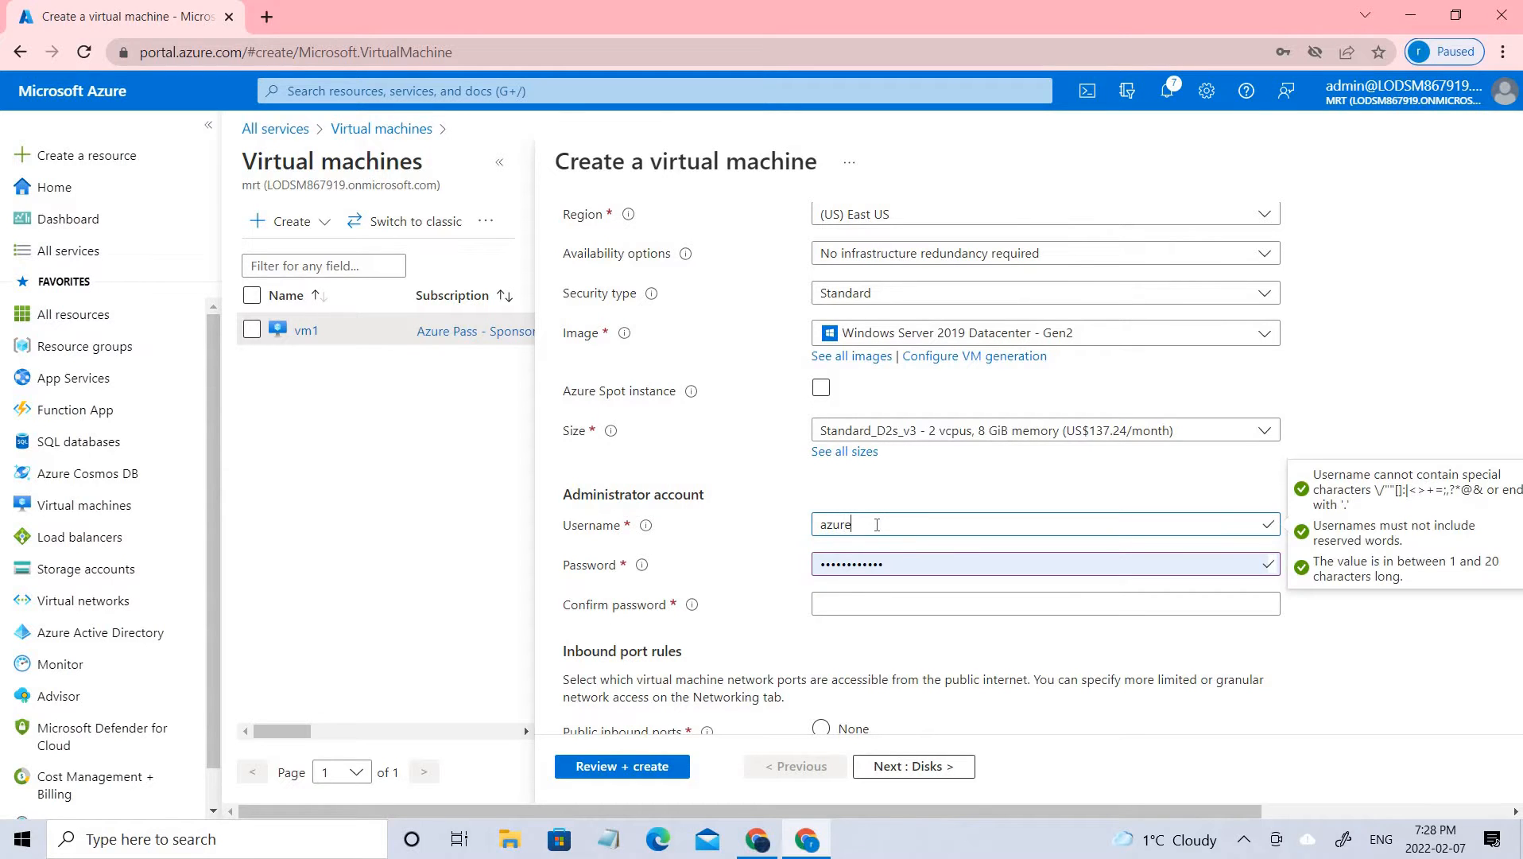
{"action": "type", "text": "user"}
{"action": "left_click", "coordinate": [874, 604]}
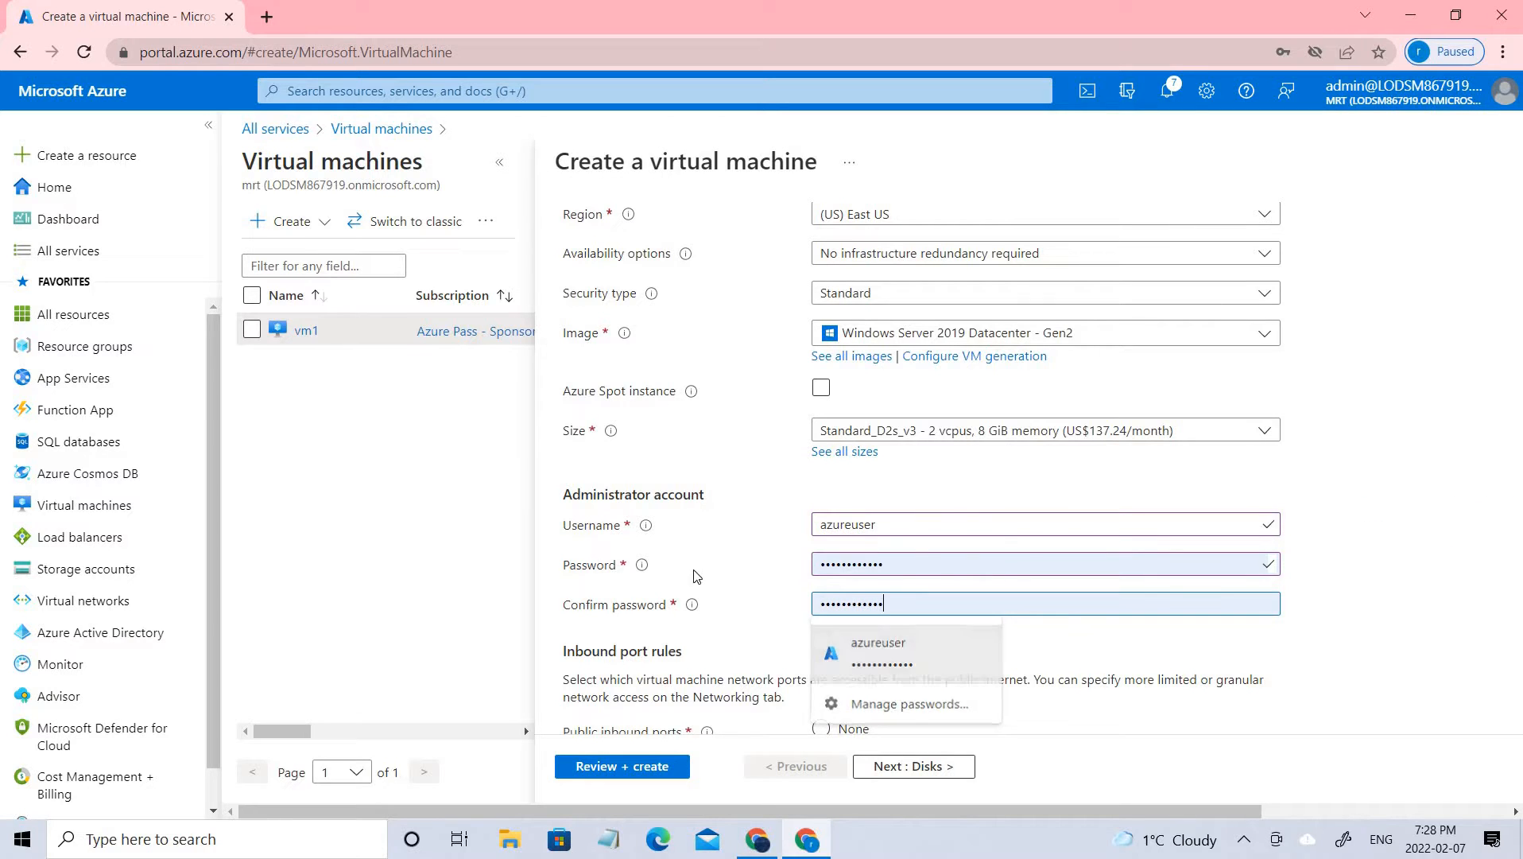
{"action": "left_click", "coordinate": [871, 653]}
Review the inbound port, licensing, networking and management options for vm2
{"action": "scroll", "coordinate": [909, 611], "scroll_direction": "down", "scroll_amount": 3}
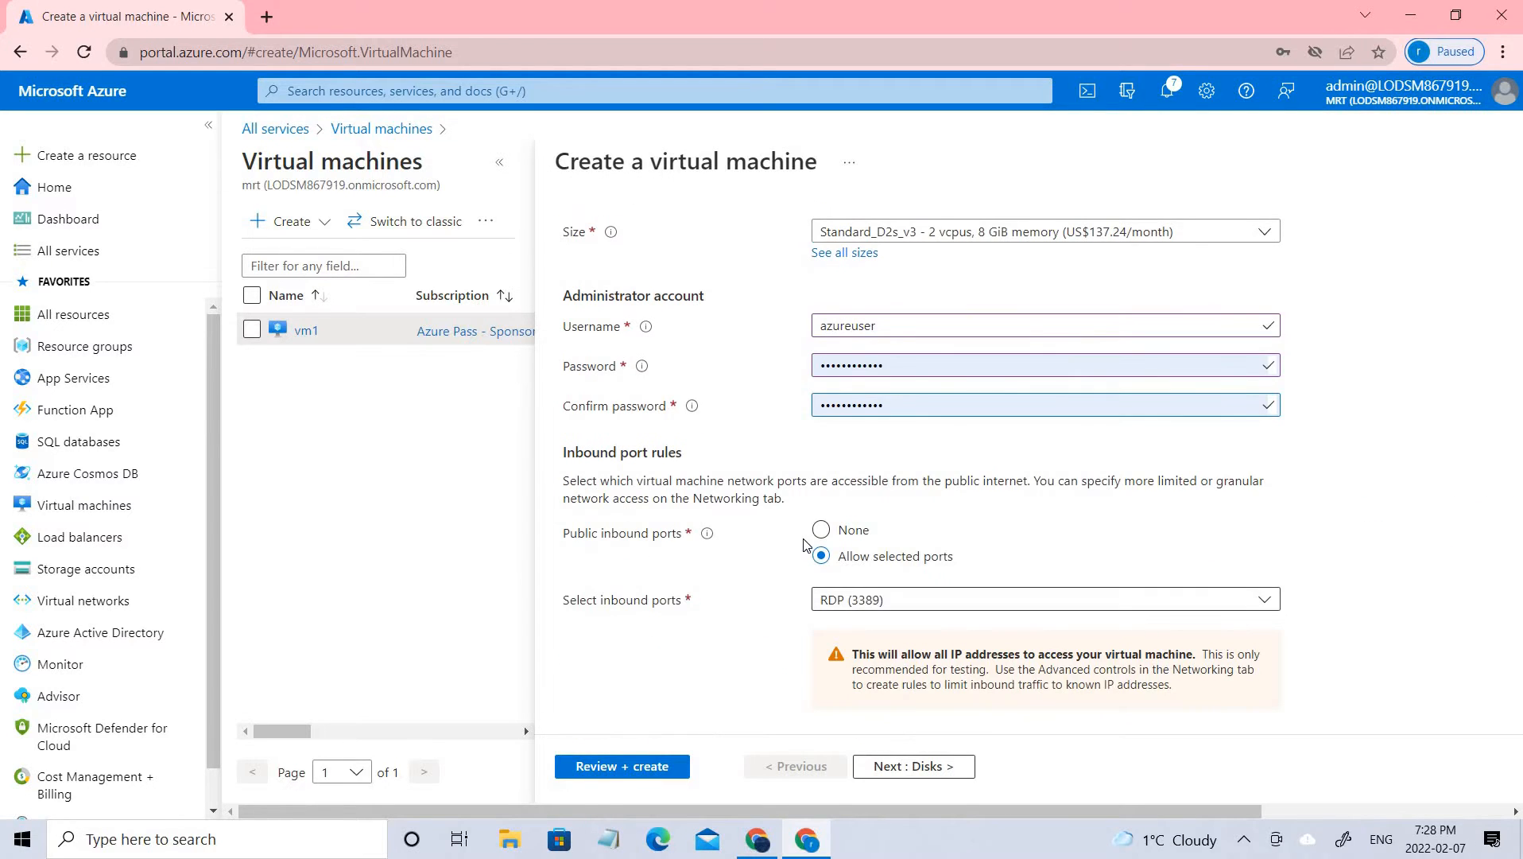
{"action": "scroll", "coordinate": [920, 589], "scroll_direction": "down", "scroll_amount": 3}
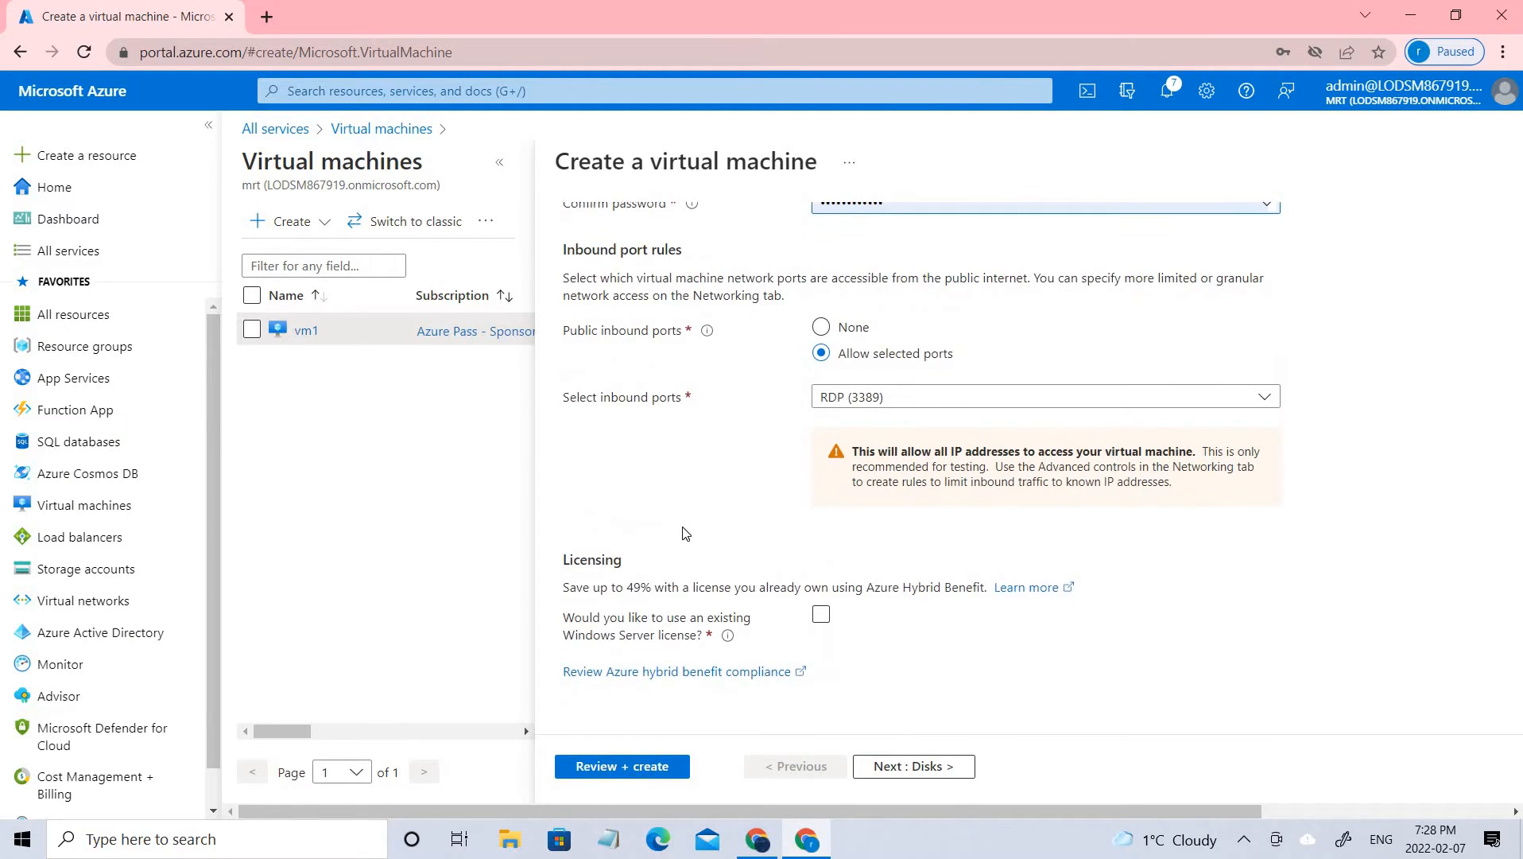
{"action": "scroll", "coordinate": [686, 533], "scroll_direction": "up", "scroll_amount": 15}
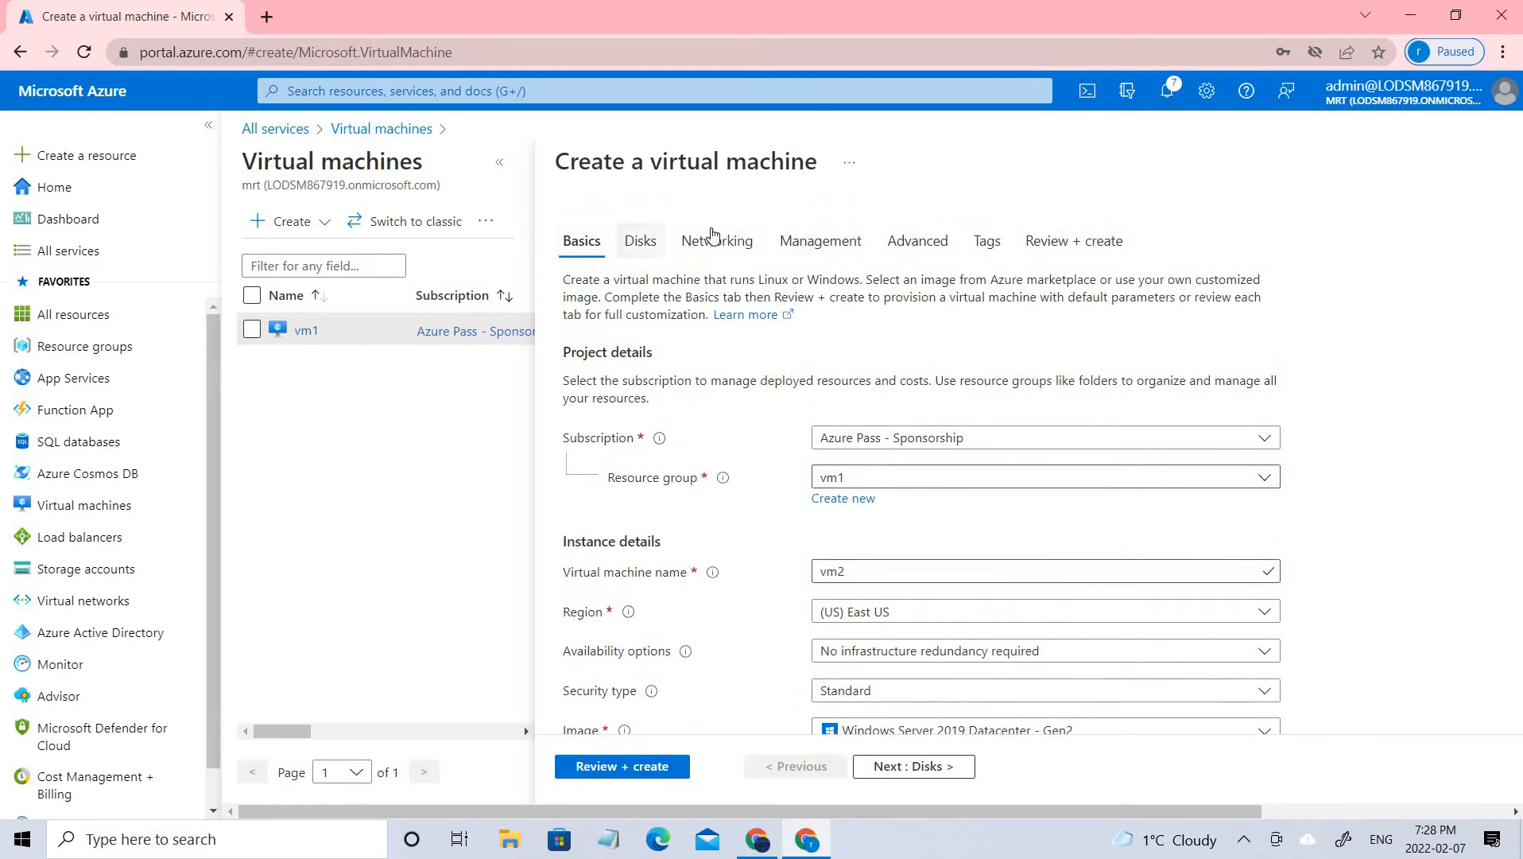
{"action": "left_click", "coordinate": [712, 238]}
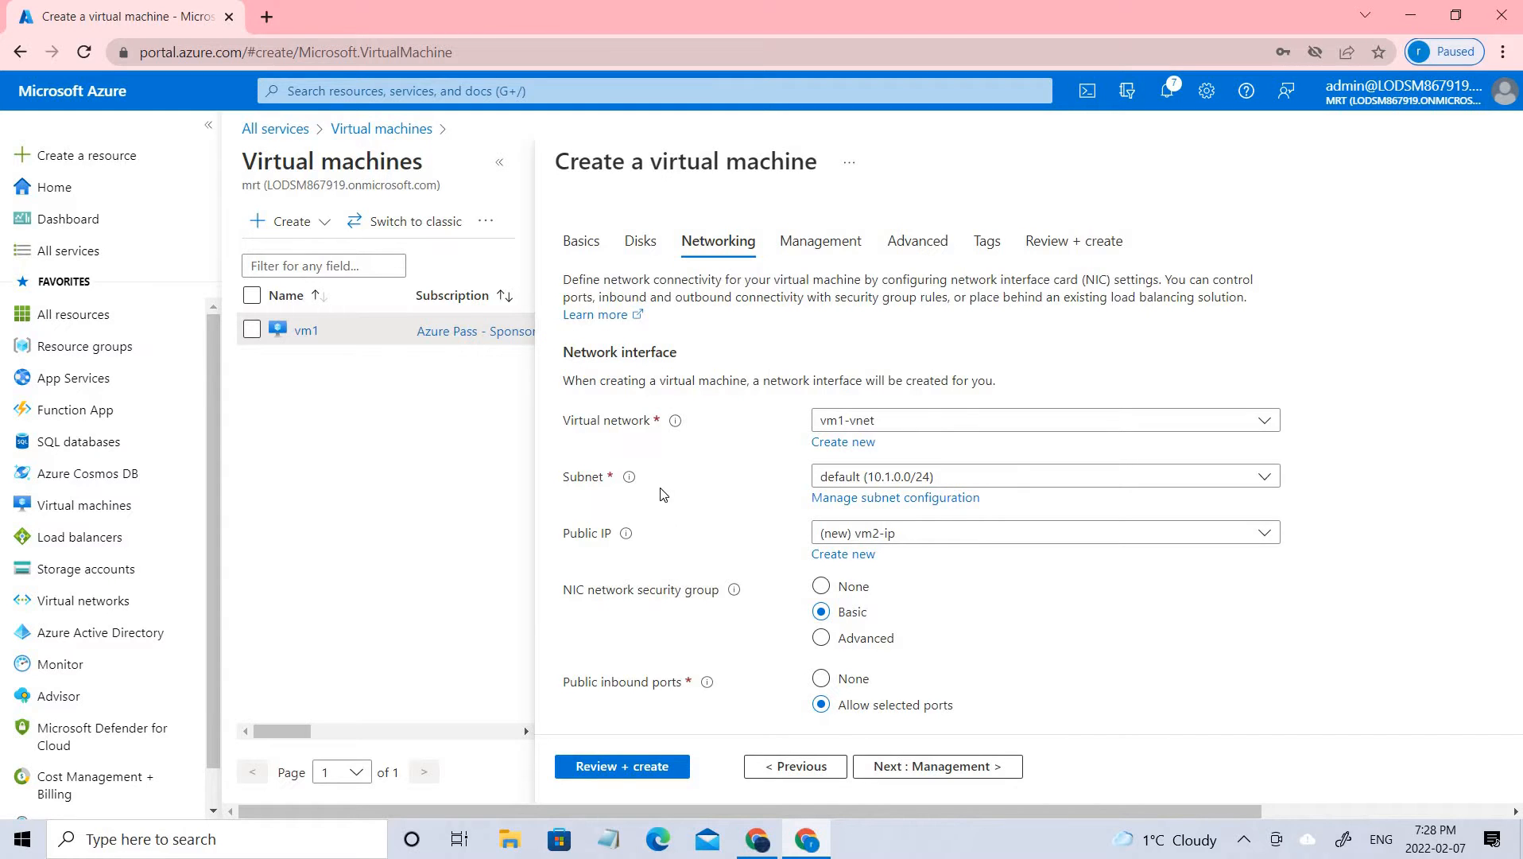
{"action": "scroll", "coordinate": [747, 482], "scroll_direction": "down", "scroll_amount": 5}
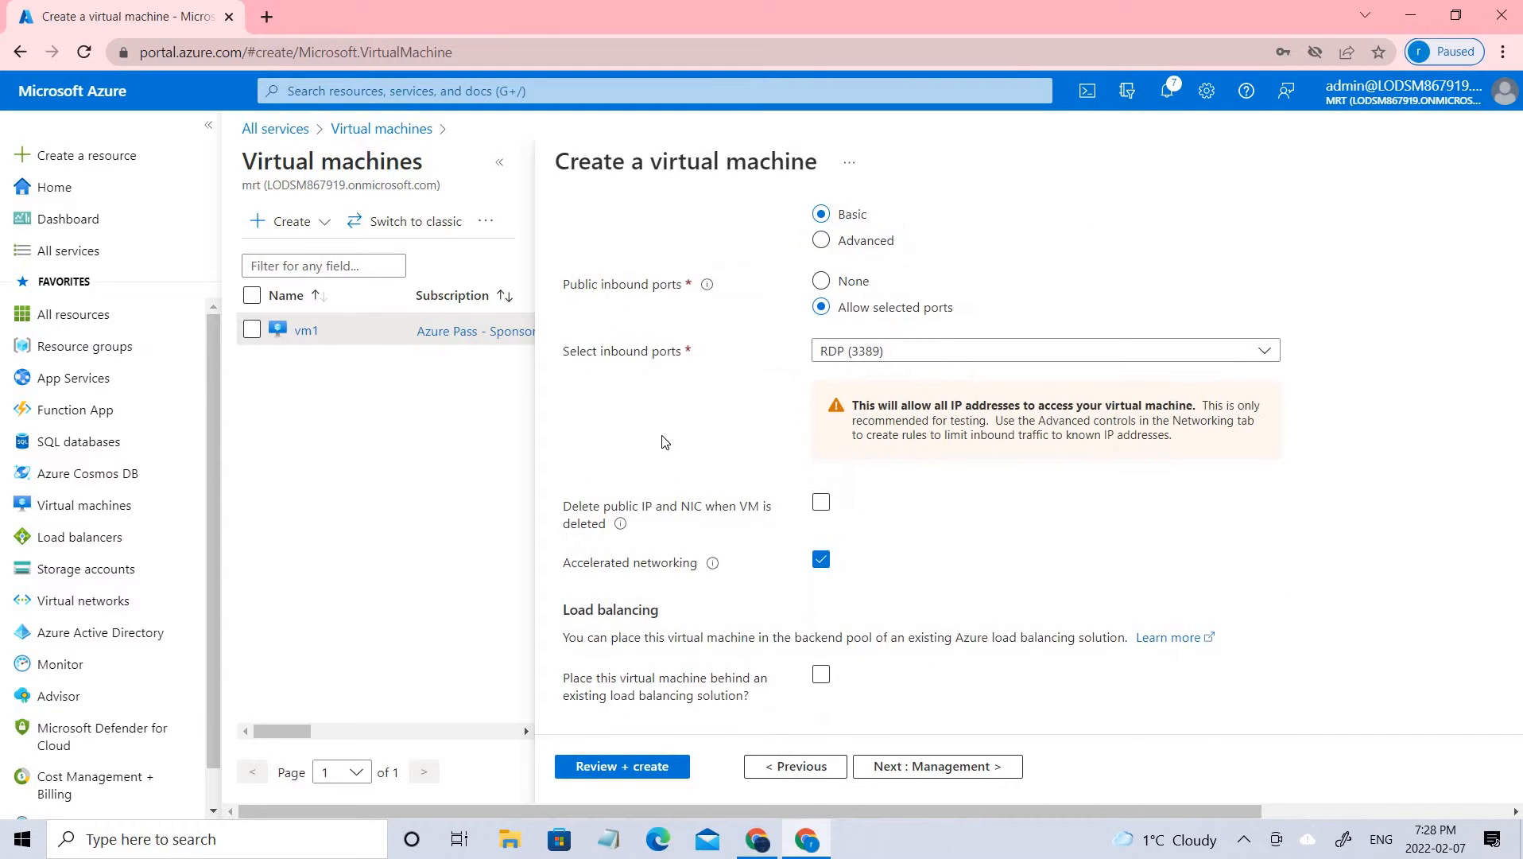
{"action": "scroll", "coordinate": [793, 486], "scroll_direction": "up", "scroll_amount": 5}
{"action": "left_click", "coordinate": [825, 228]}
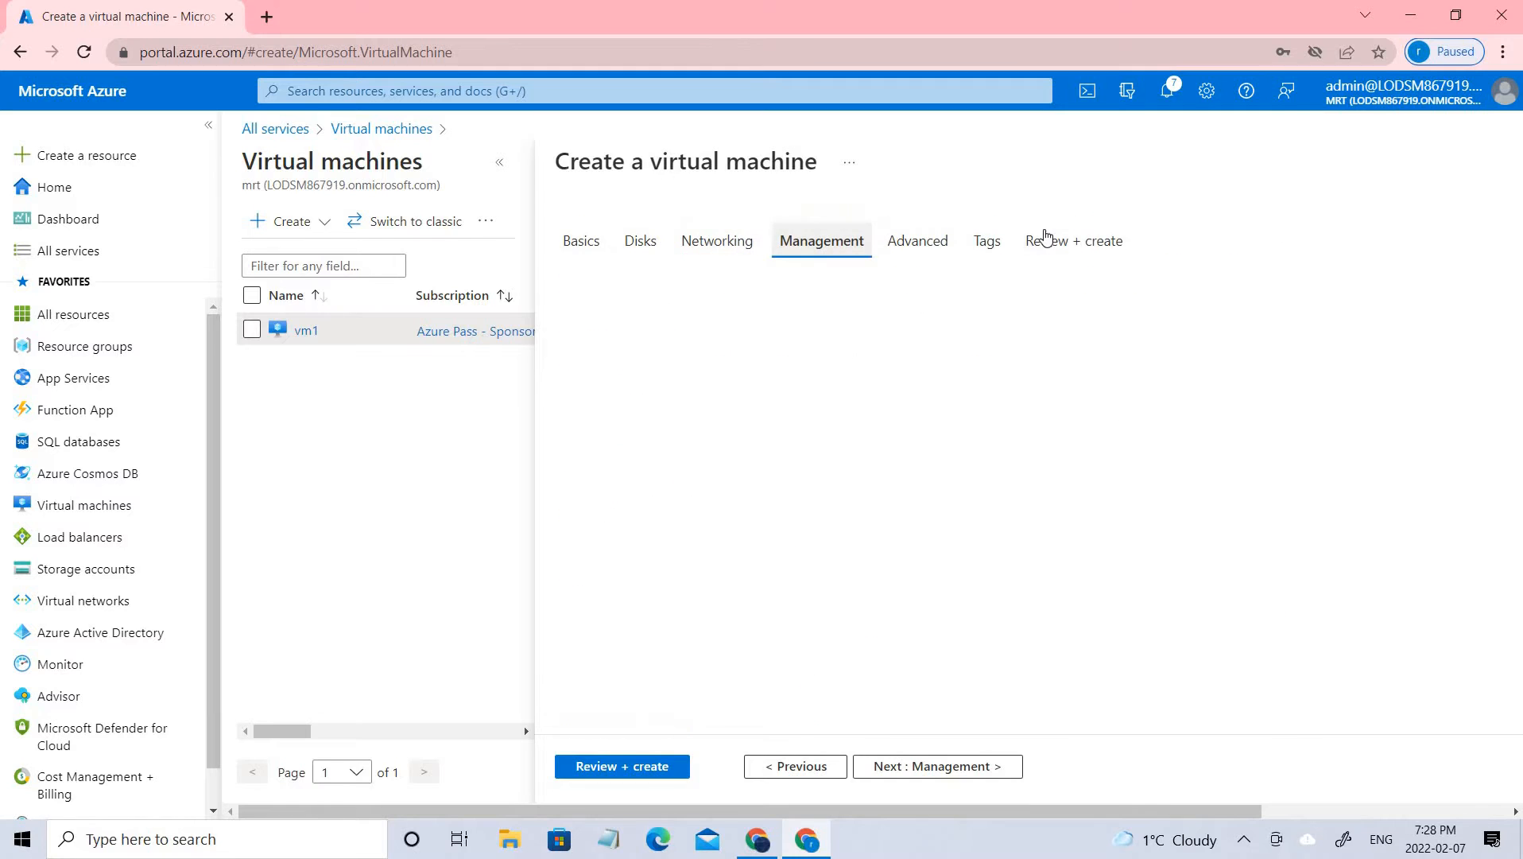
Validate the configuration, create the virtual machine vm2, and refresh its deployment status
{"action": "left_click", "coordinate": [1047, 241]}
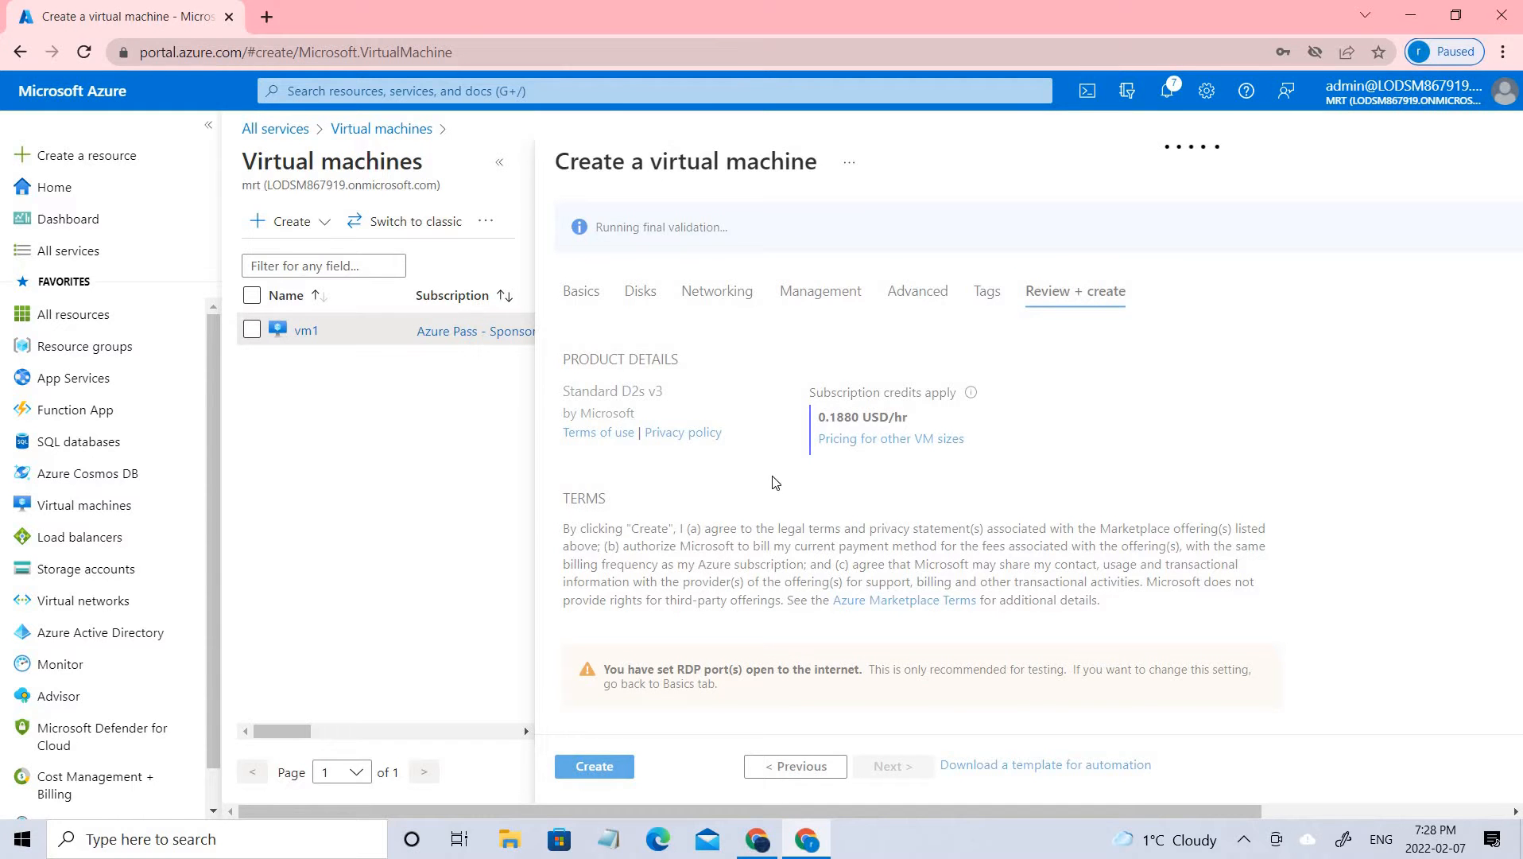
{"action": "scroll", "coordinate": [624, 674], "scroll_direction": "down", "scroll_amount": 5}
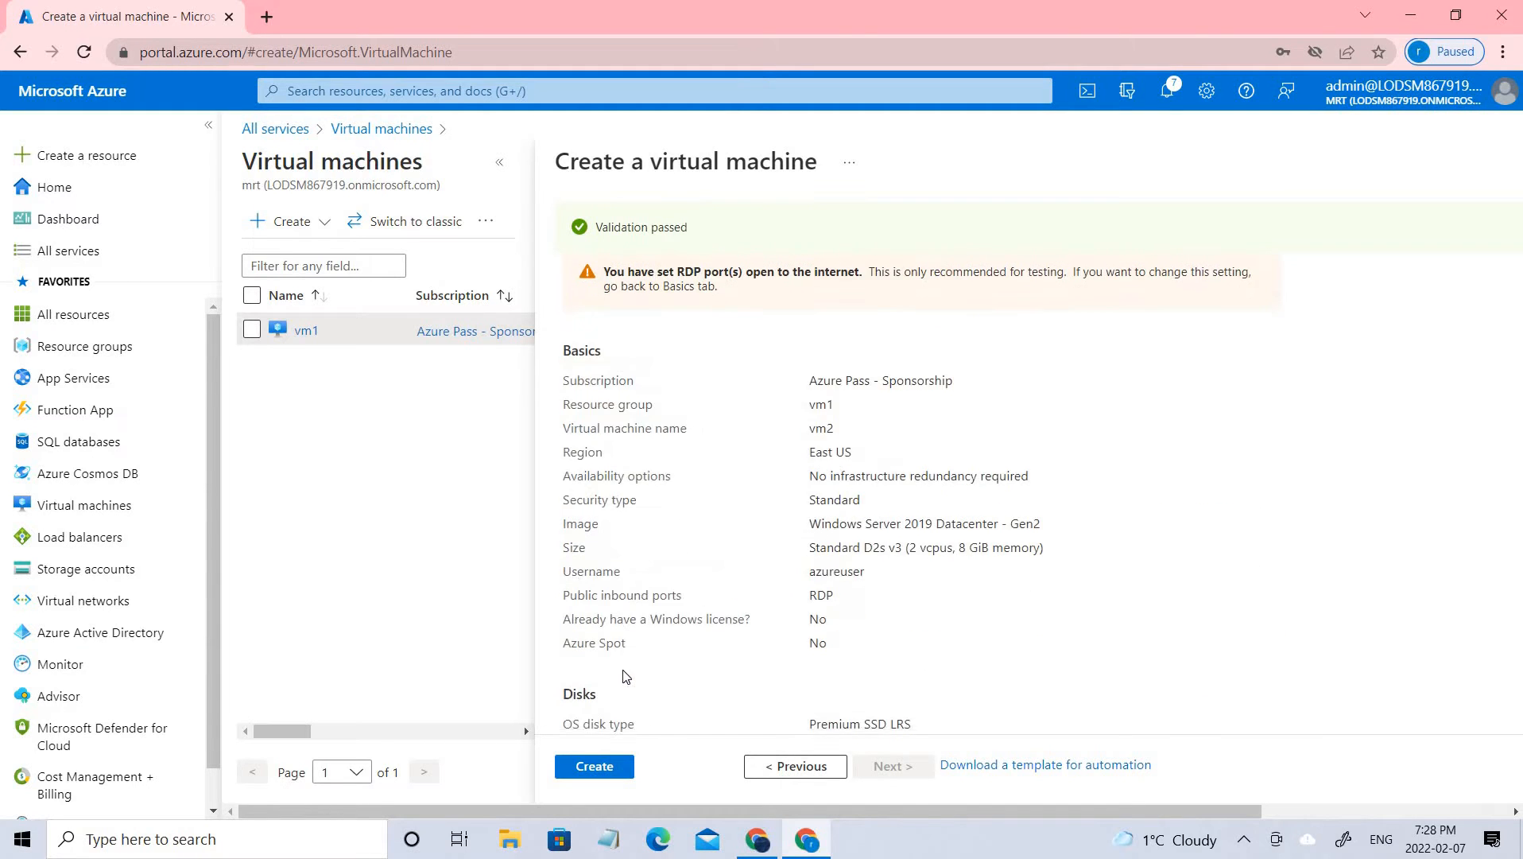
{"action": "scroll", "coordinate": [624, 674], "scroll_direction": "up", "scroll_amount": 5}
{"action": "left_click", "coordinate": [592, 767]}
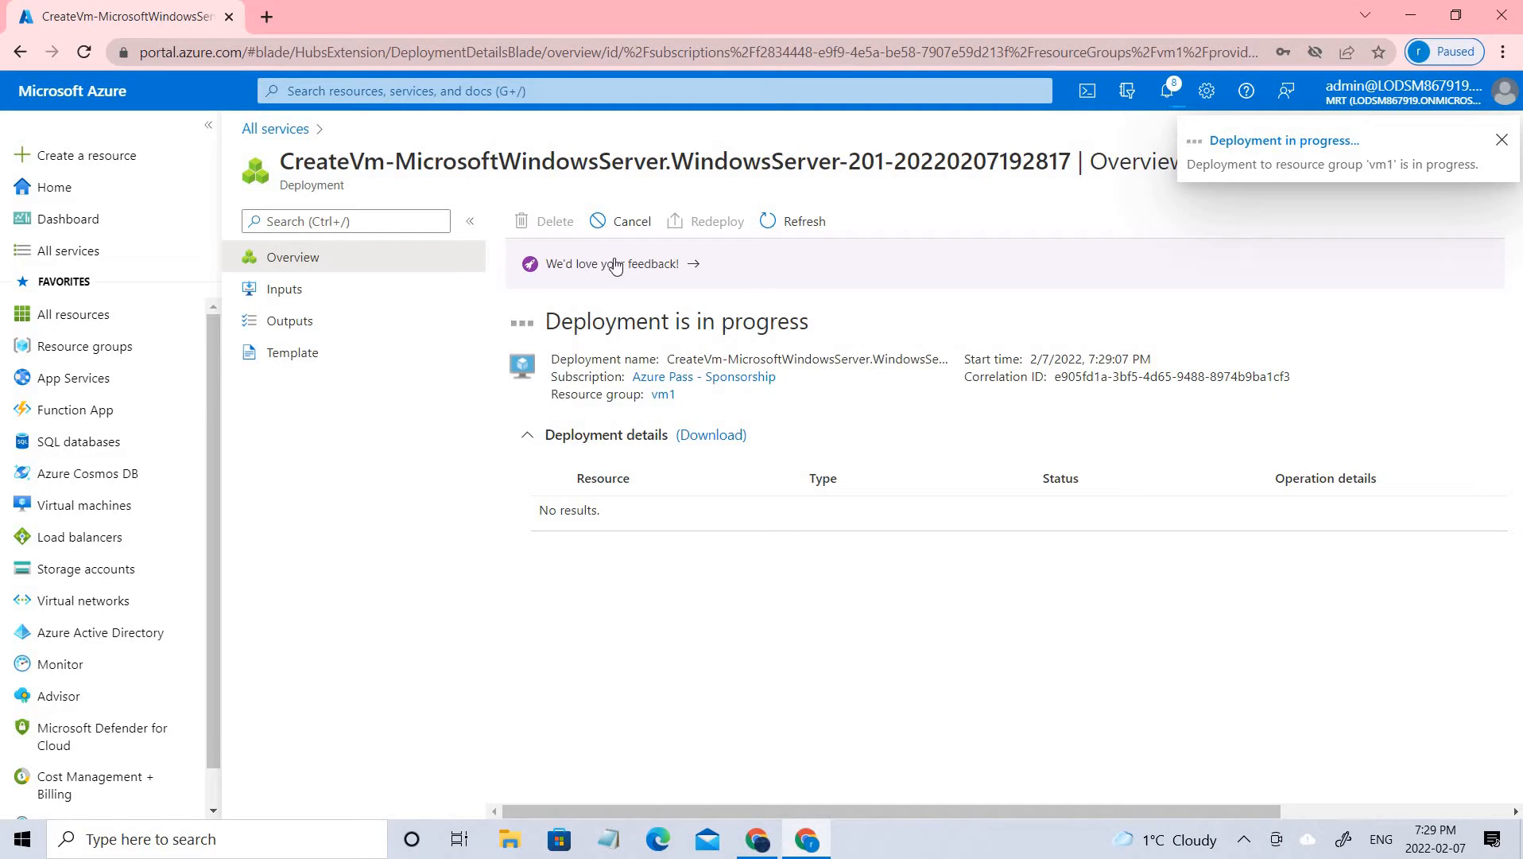
{"action": "left_click", "coordinate": [779, 228]}
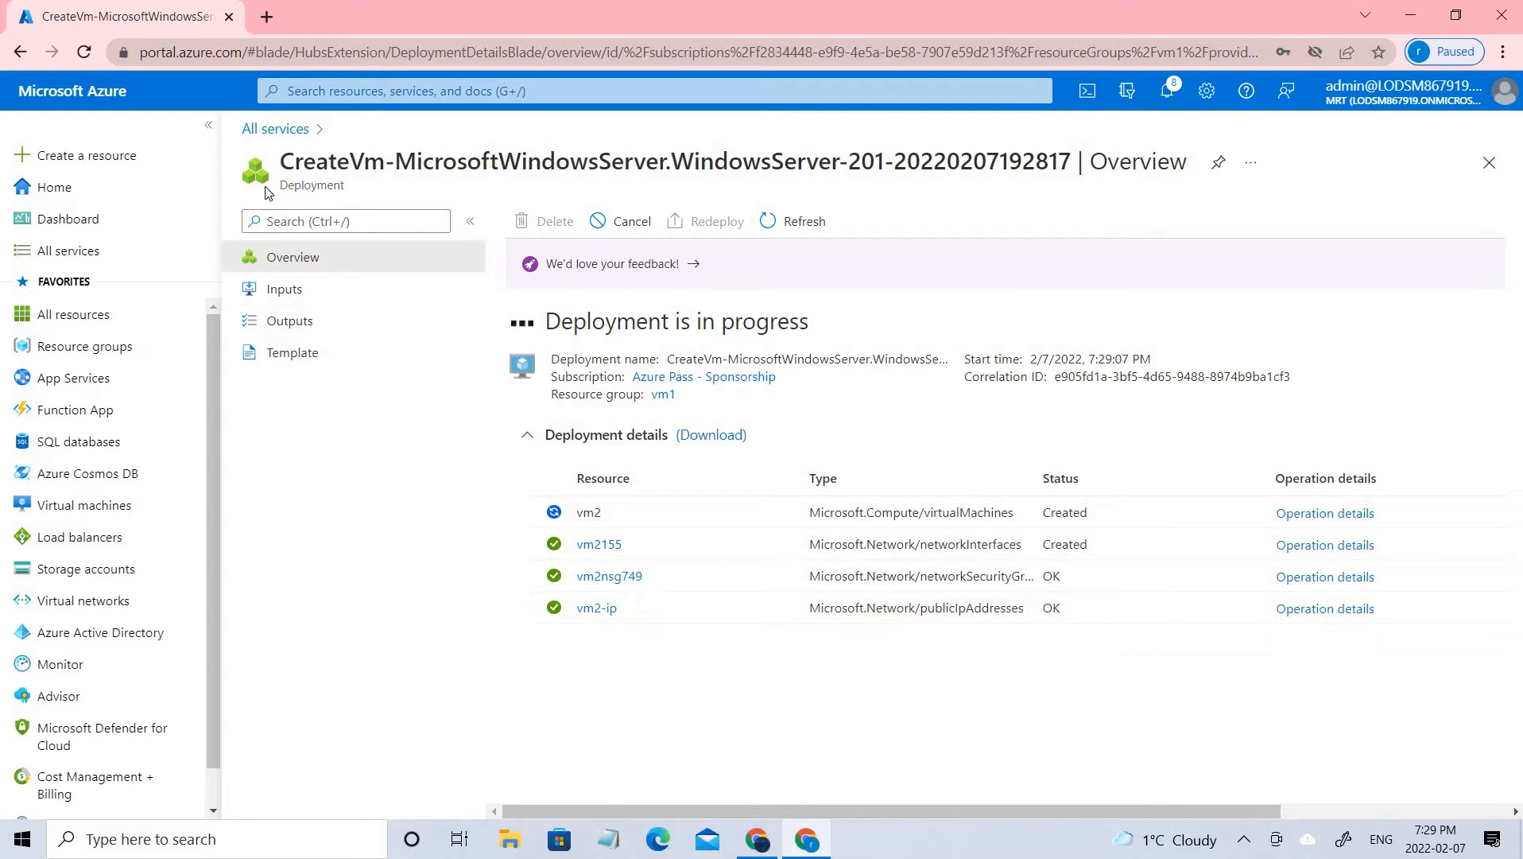
Return to the virtual machines list and check the status of vm1 and vm2
{"action": "left_click", "coordinate": [288, 130]}
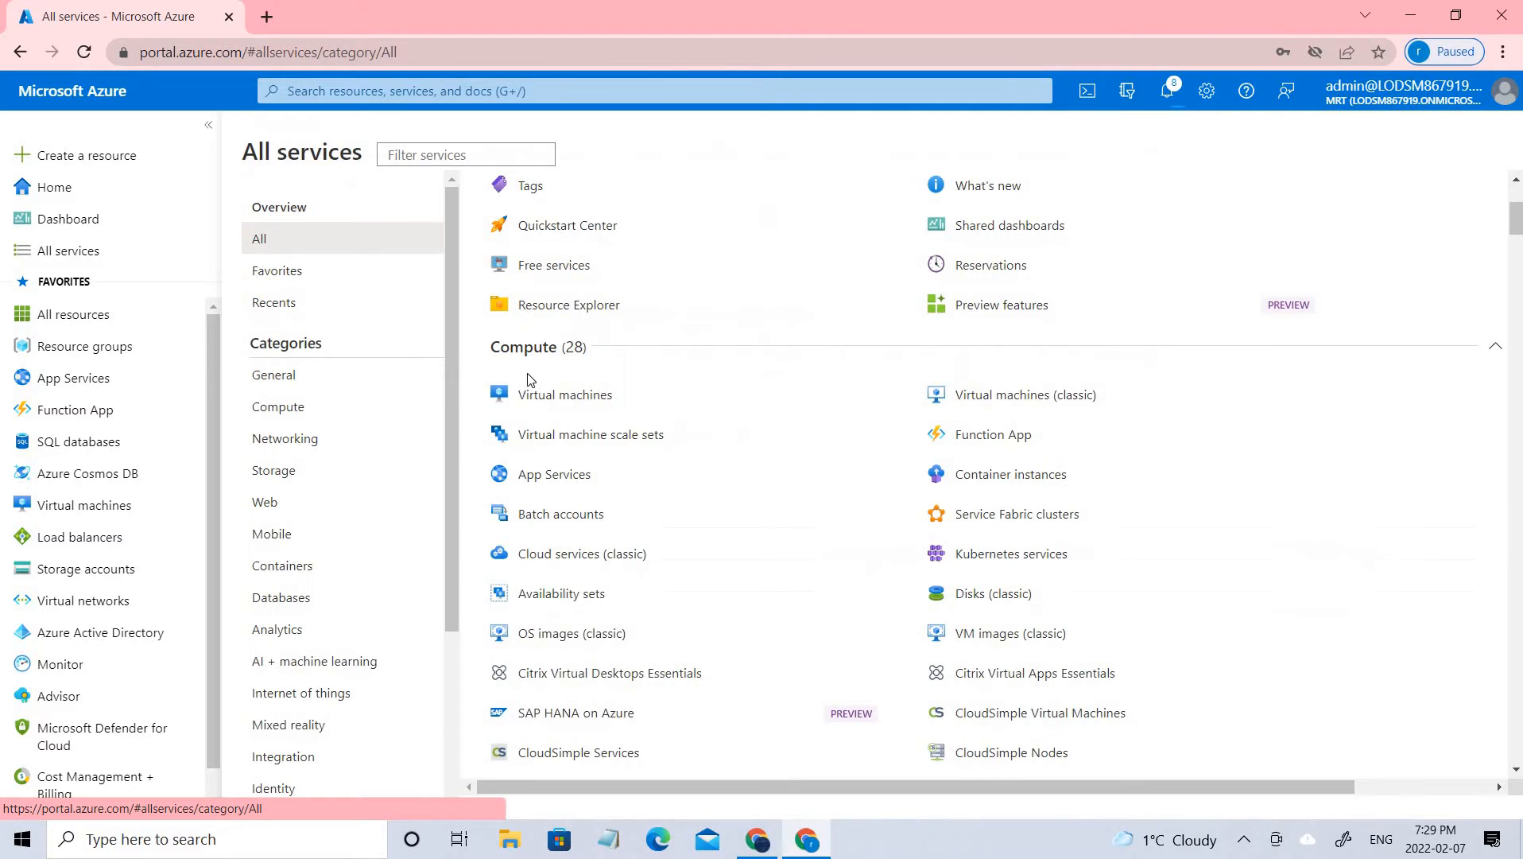
{"action": "left_click", "coordinate": [530, 393]}
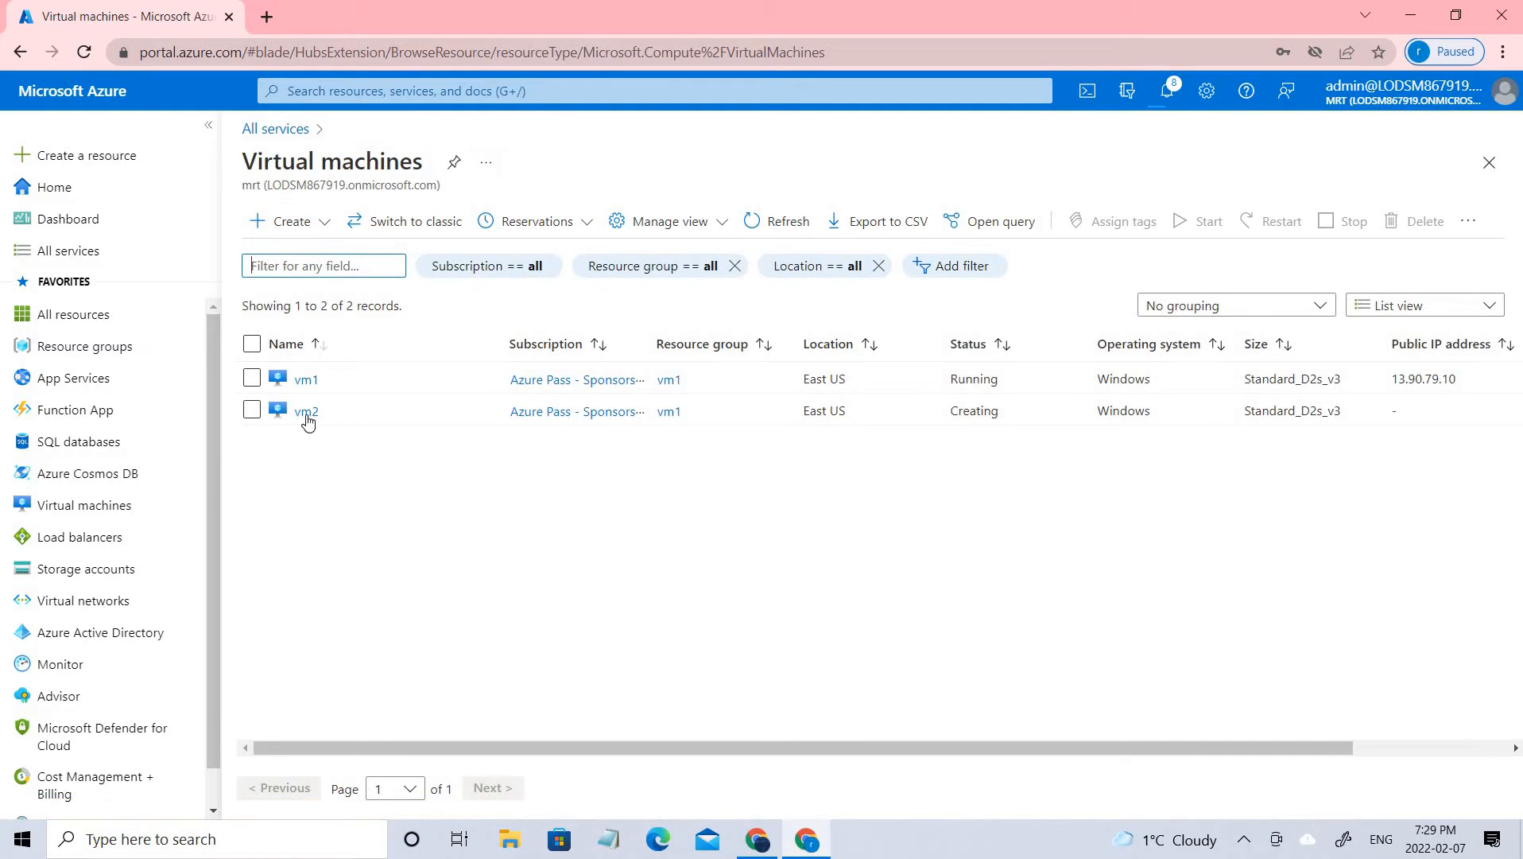
{"action": "left_click_drag", "start_coordinate": [1014, 420], "coordinate": [959, 412]}
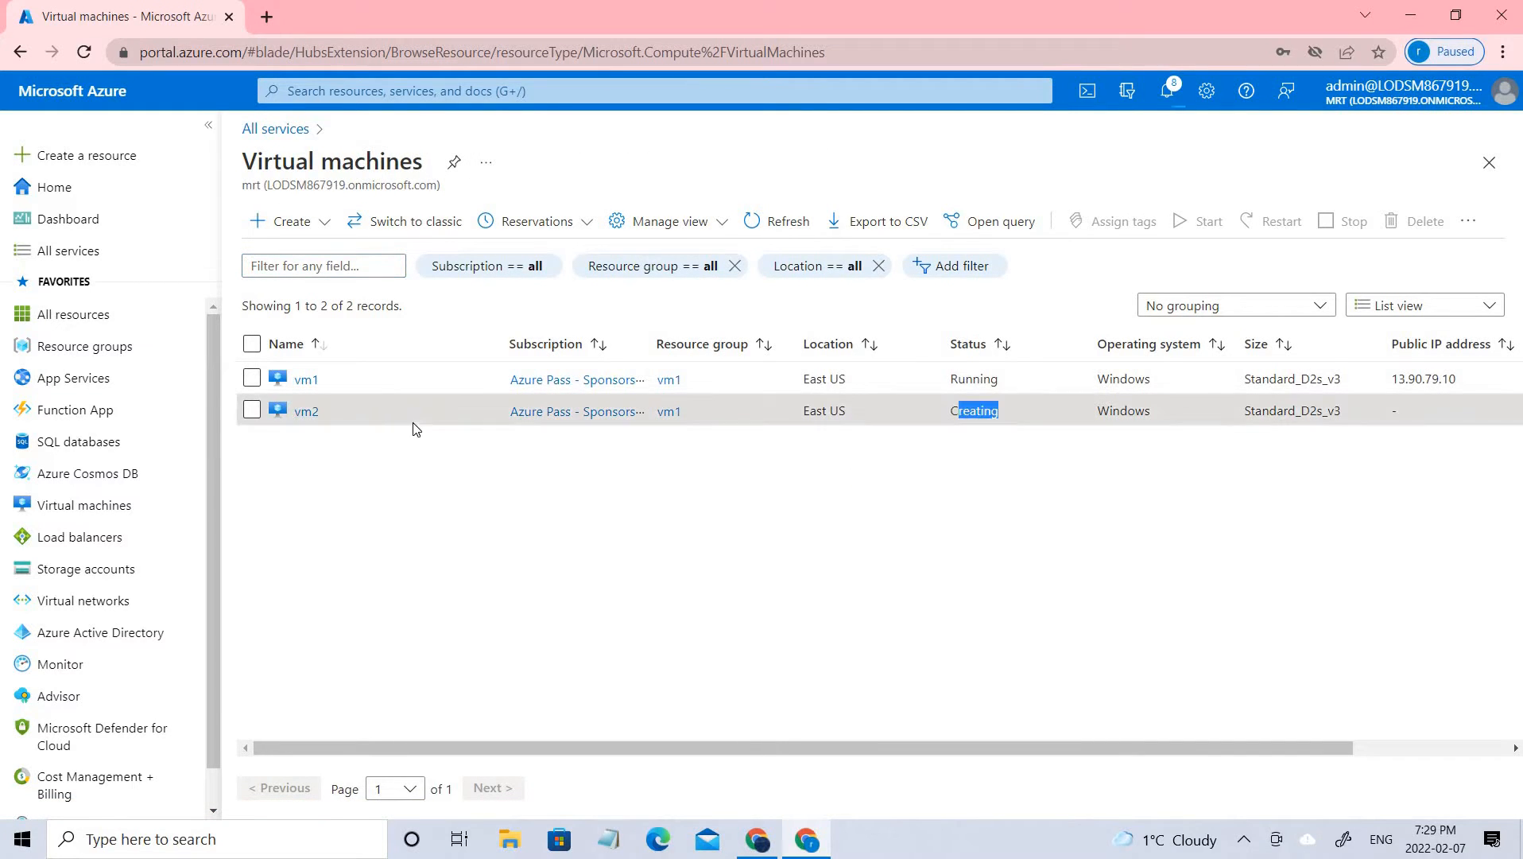
{"action": "double_click", "coordinate": [1013, 378]}
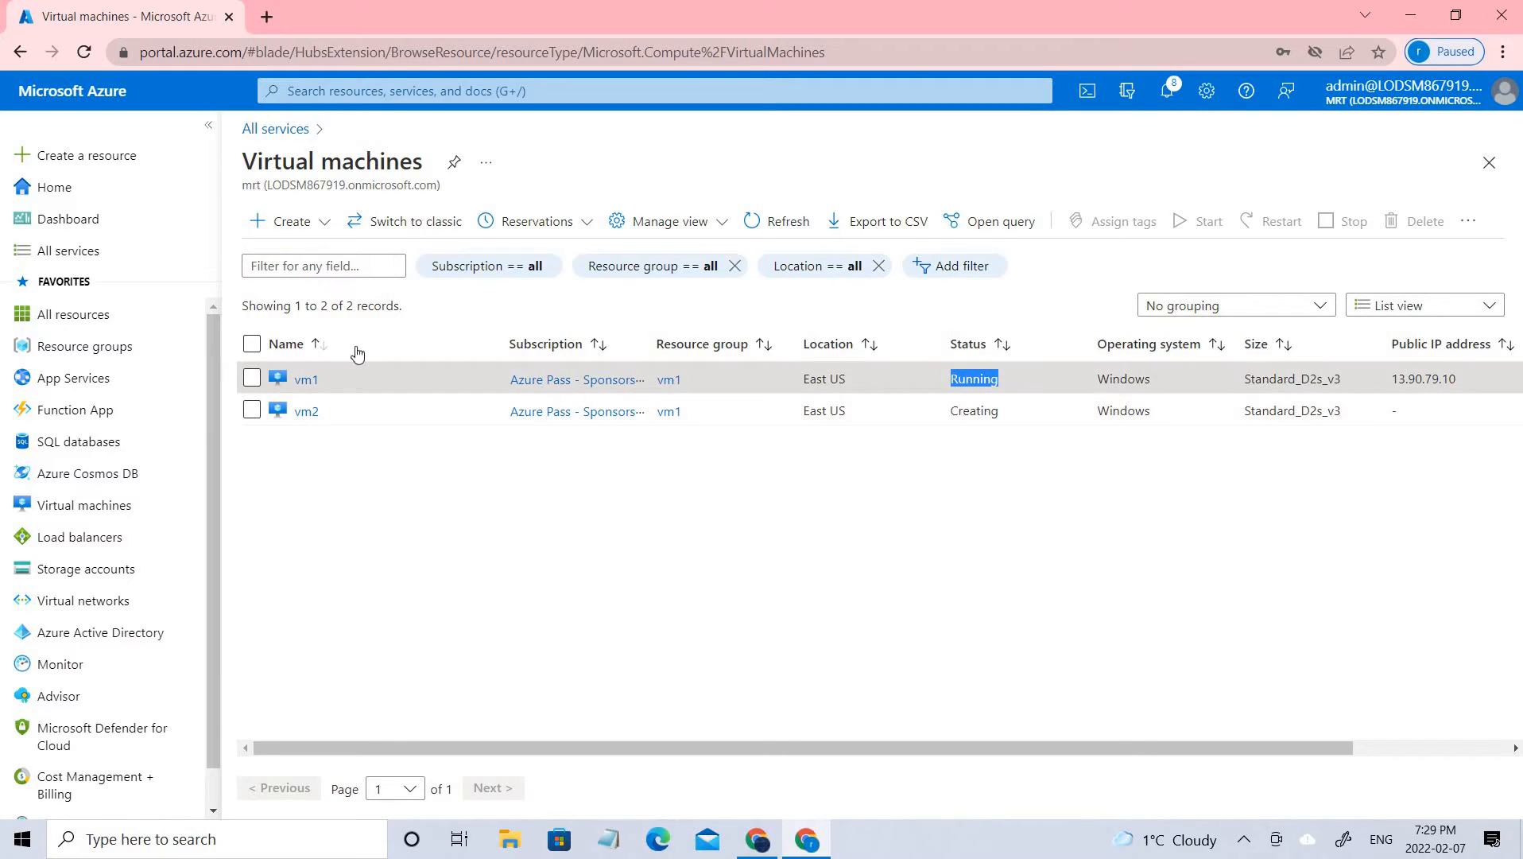
Open vm1's RDP connection options and download its RDP file for port 3389
{"action": "left_click", "coordinate": [315, 385]}
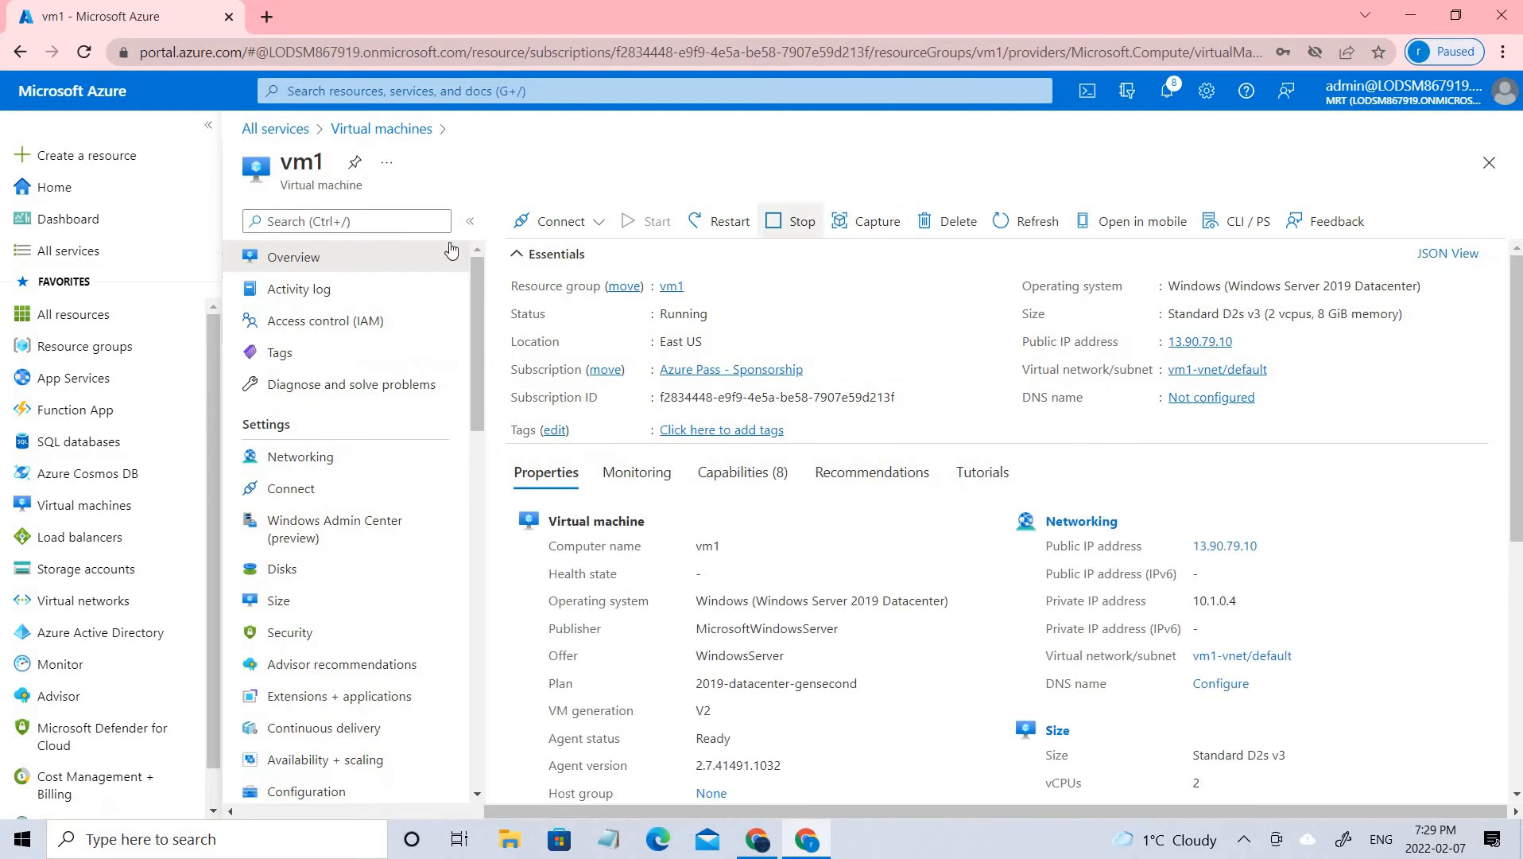
{"action": "left_click", "coordinate": [598, 222]}
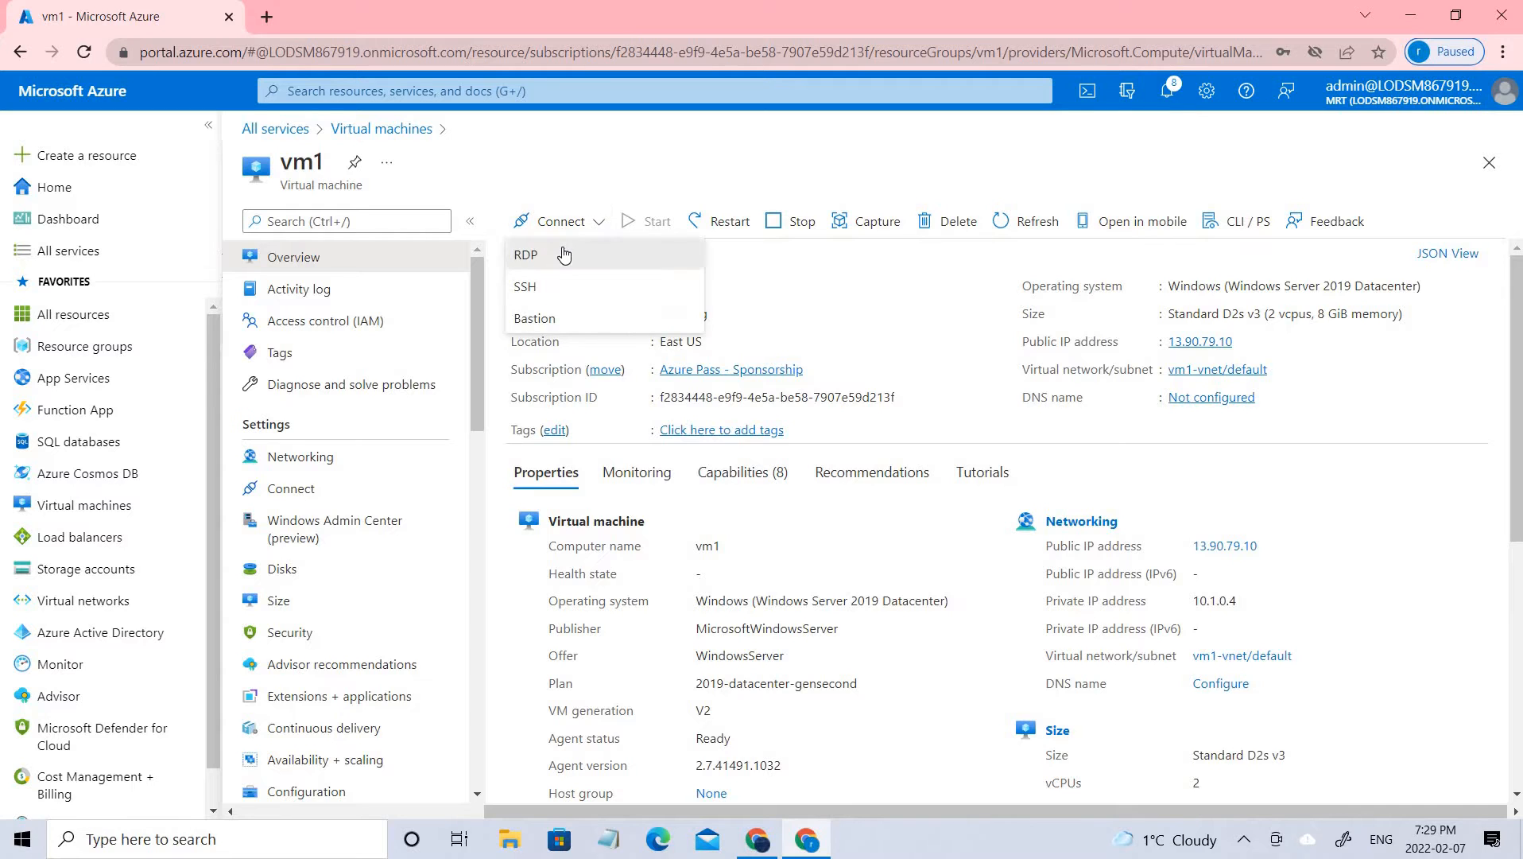
{"action": "left_click", "coordinate": [564, 254]}
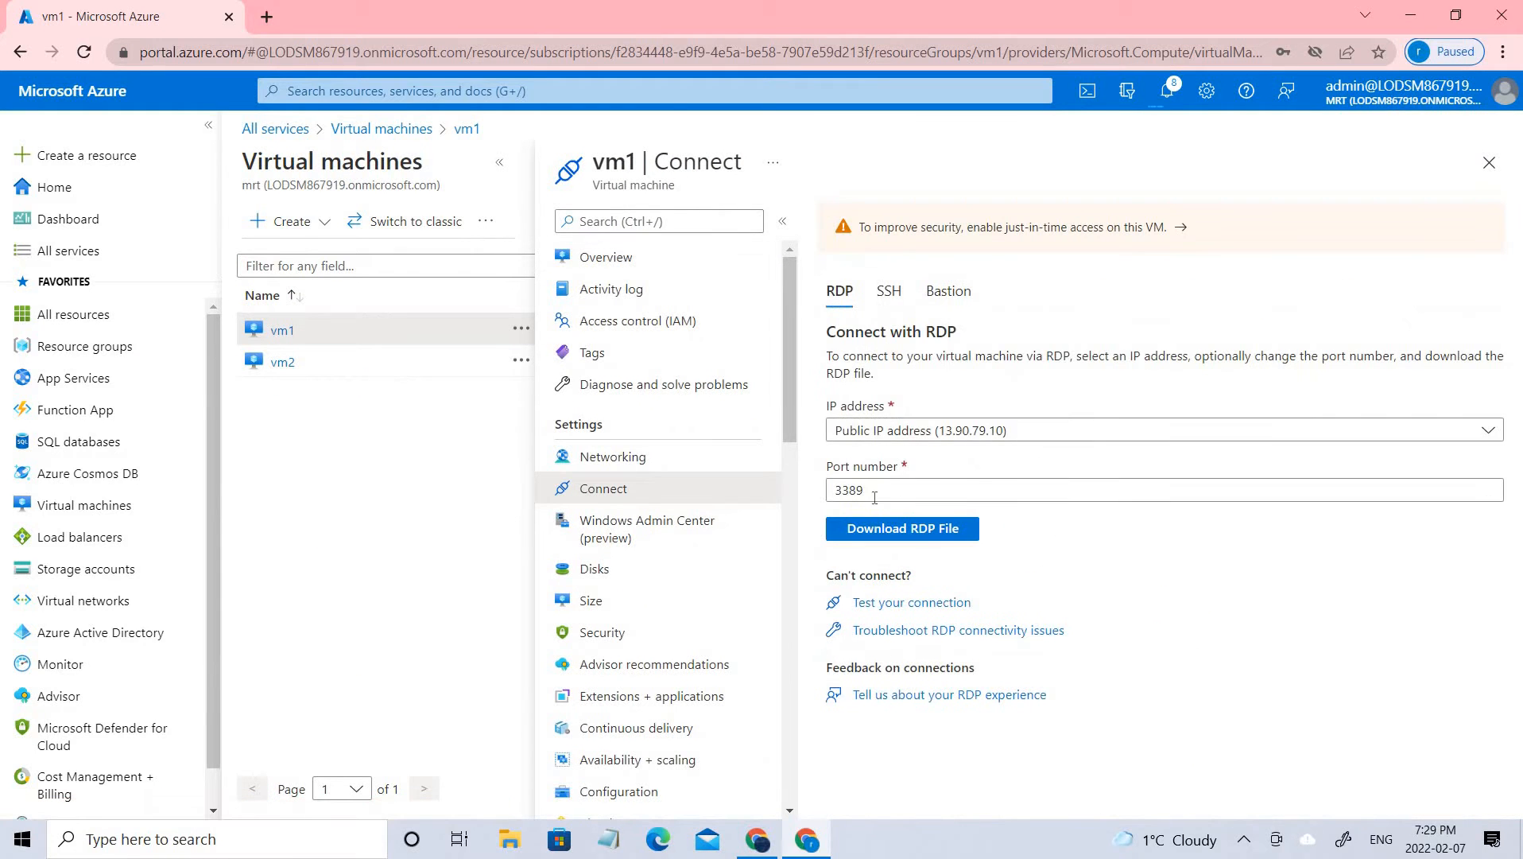
{"action": "left_click", "coordinate": [931, 538]}
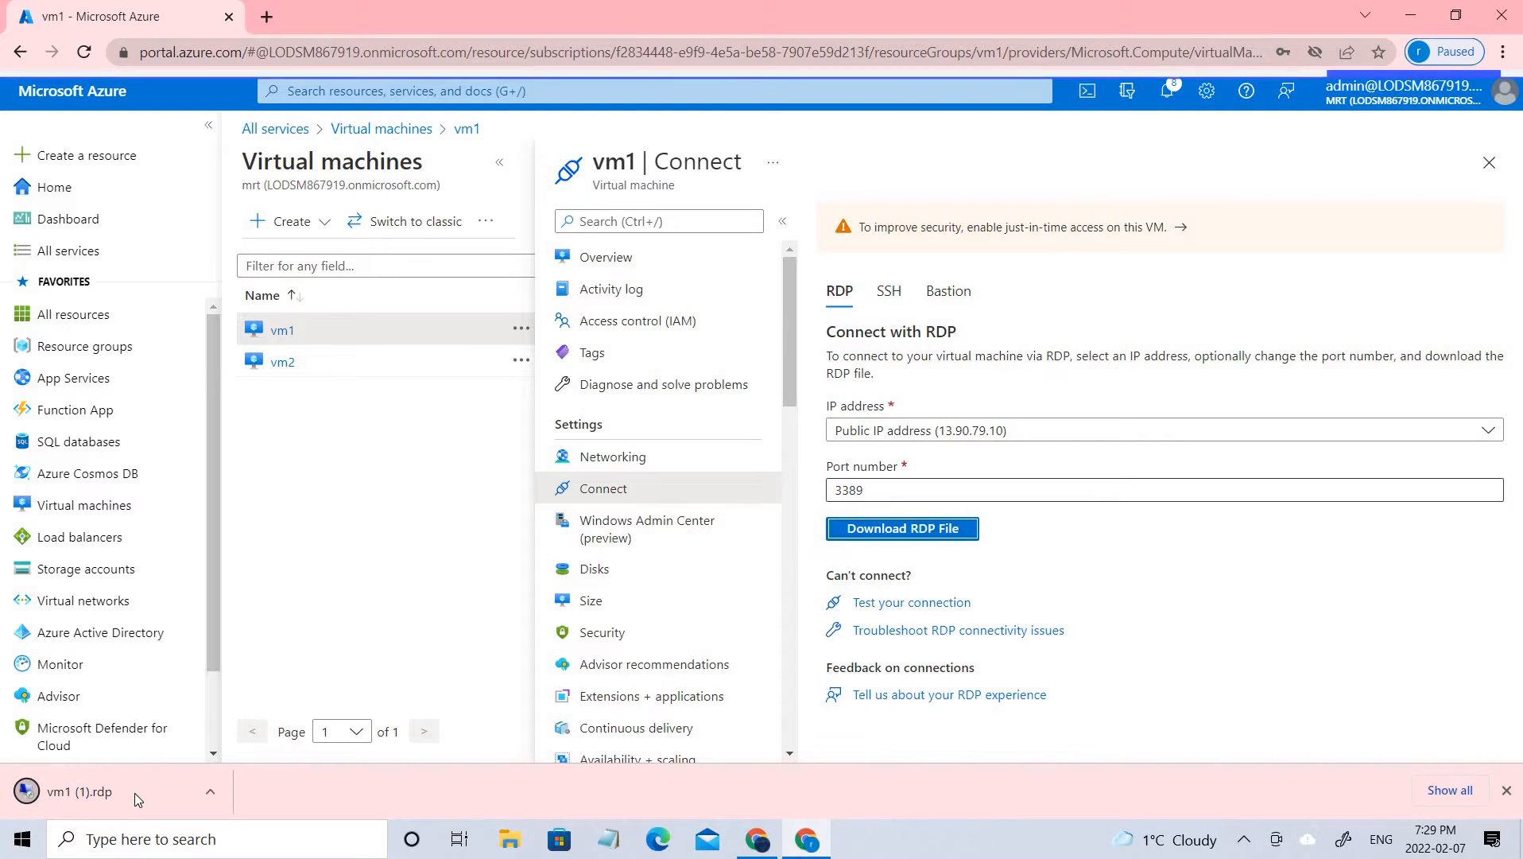
Open the downloaded vm1 RDP file and connect to the remote computer, accepting the publisher and certificate warnings
{"action": "left_click", "coordinate": [134, 791]}
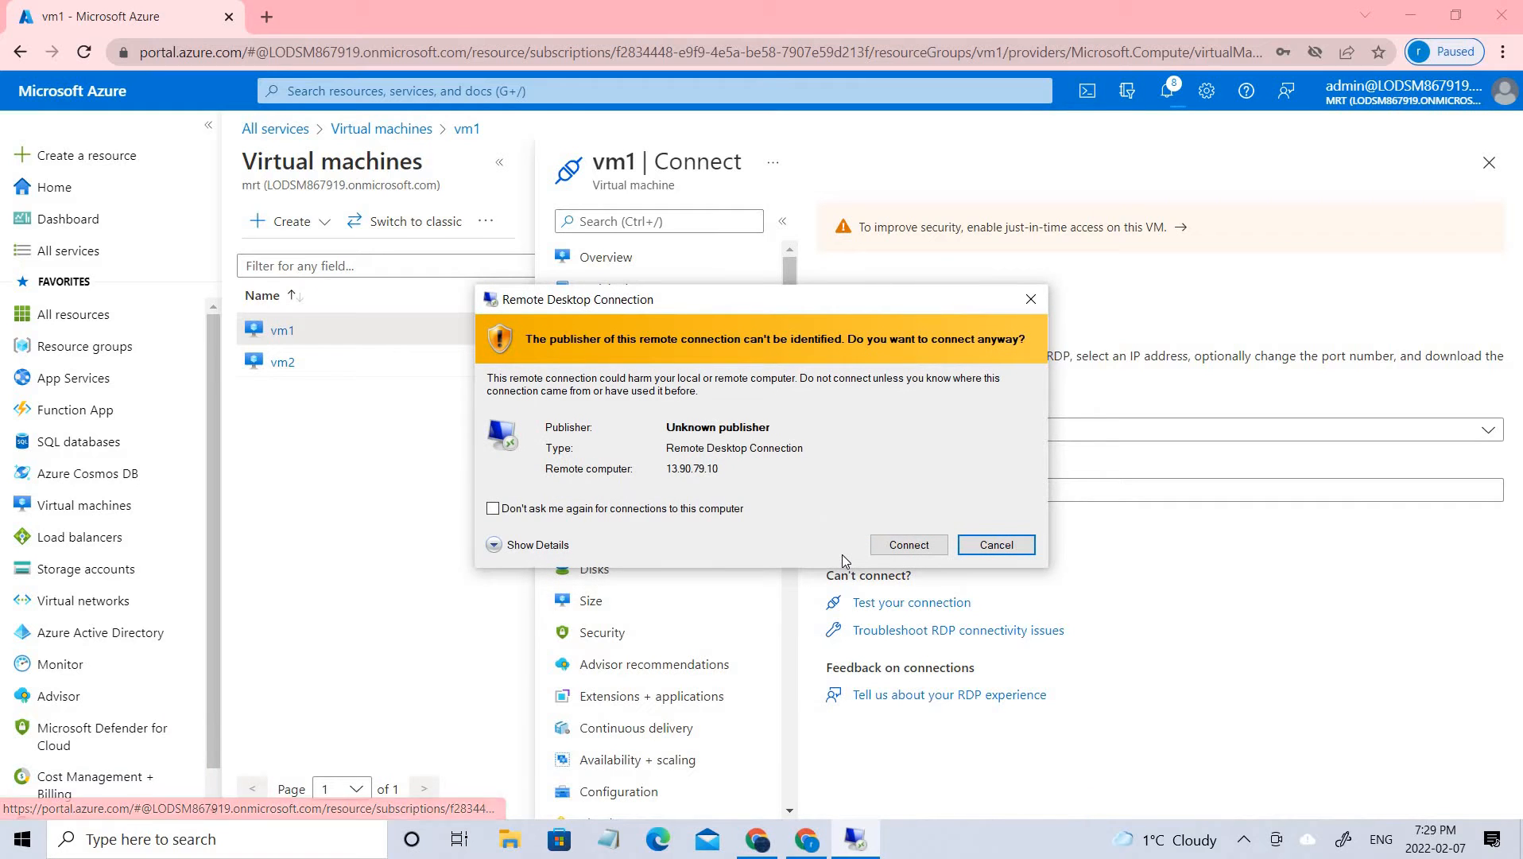
{"action": "left_click", "coordinate": [890, 545]}
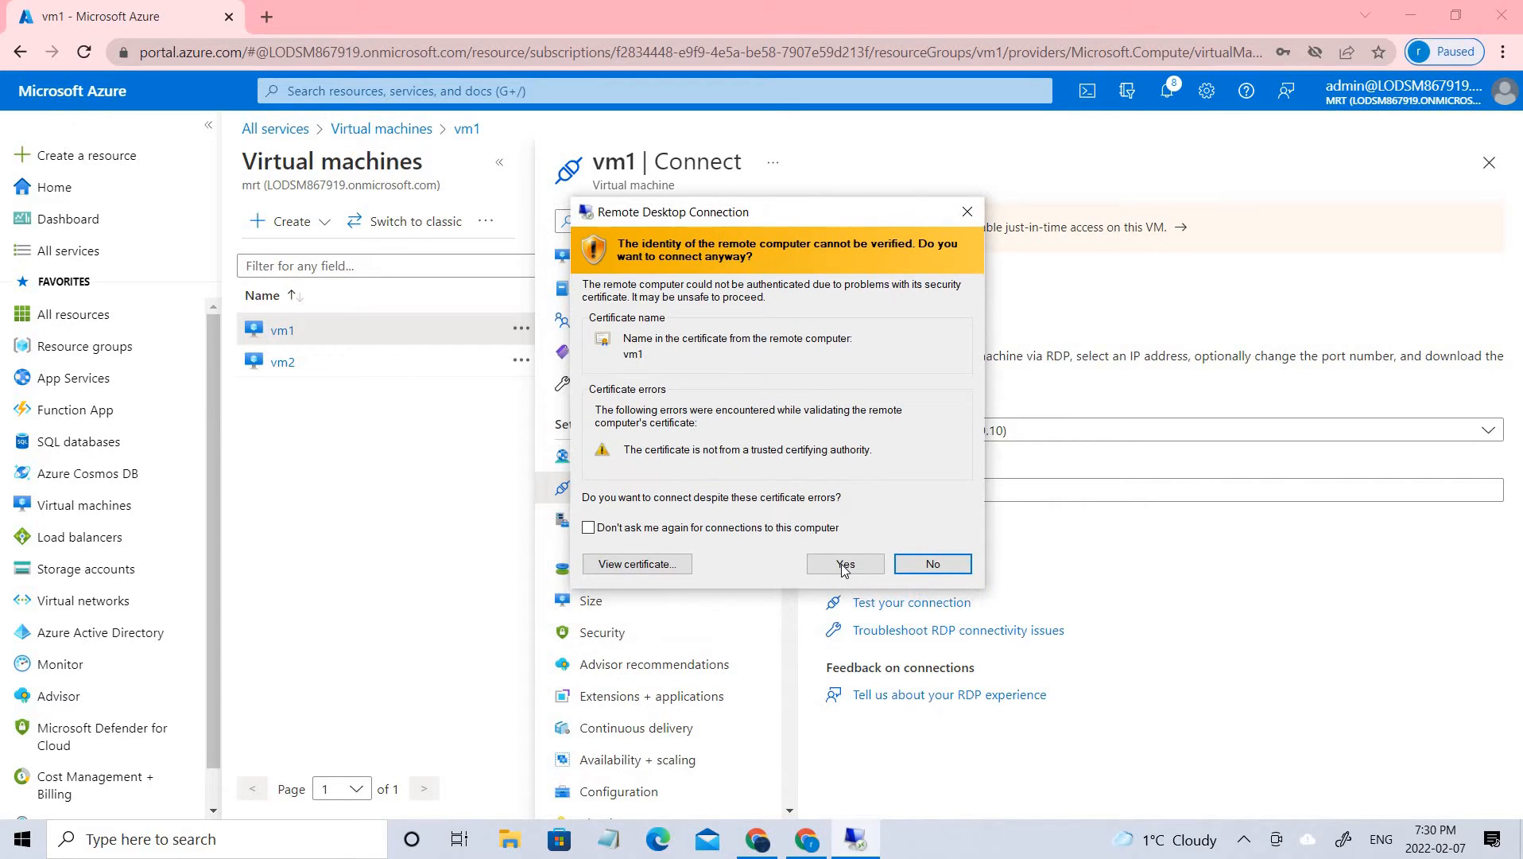
{"action": "left_click", "coordinate": [844, 564]}
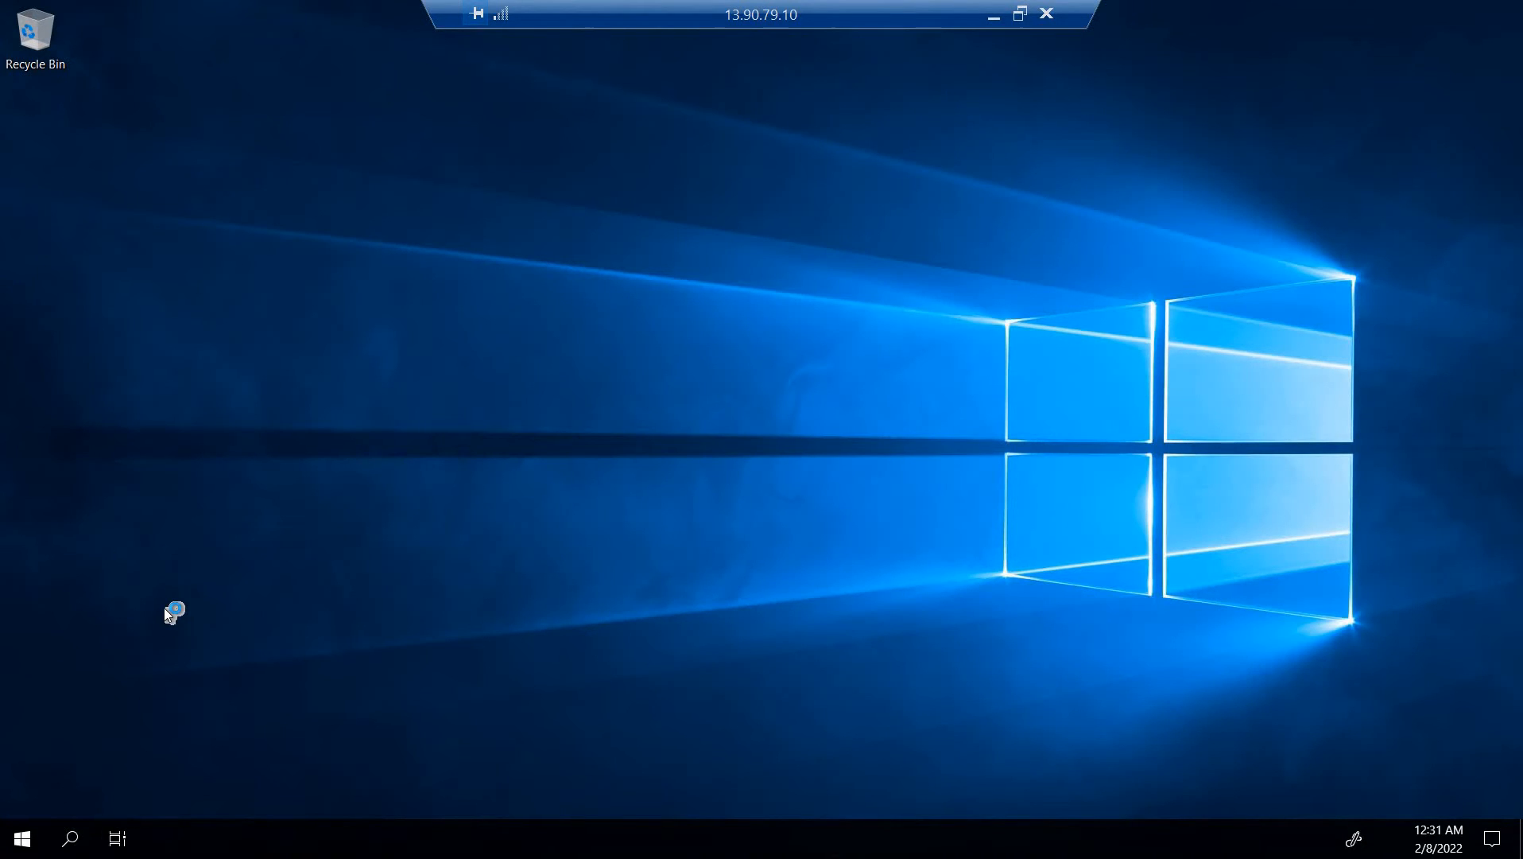
Dismiss the Windows Admin Center message in Server Manager on the remote vm1 desktop
{"action": "left_click", "coordinate": [70, 841]}
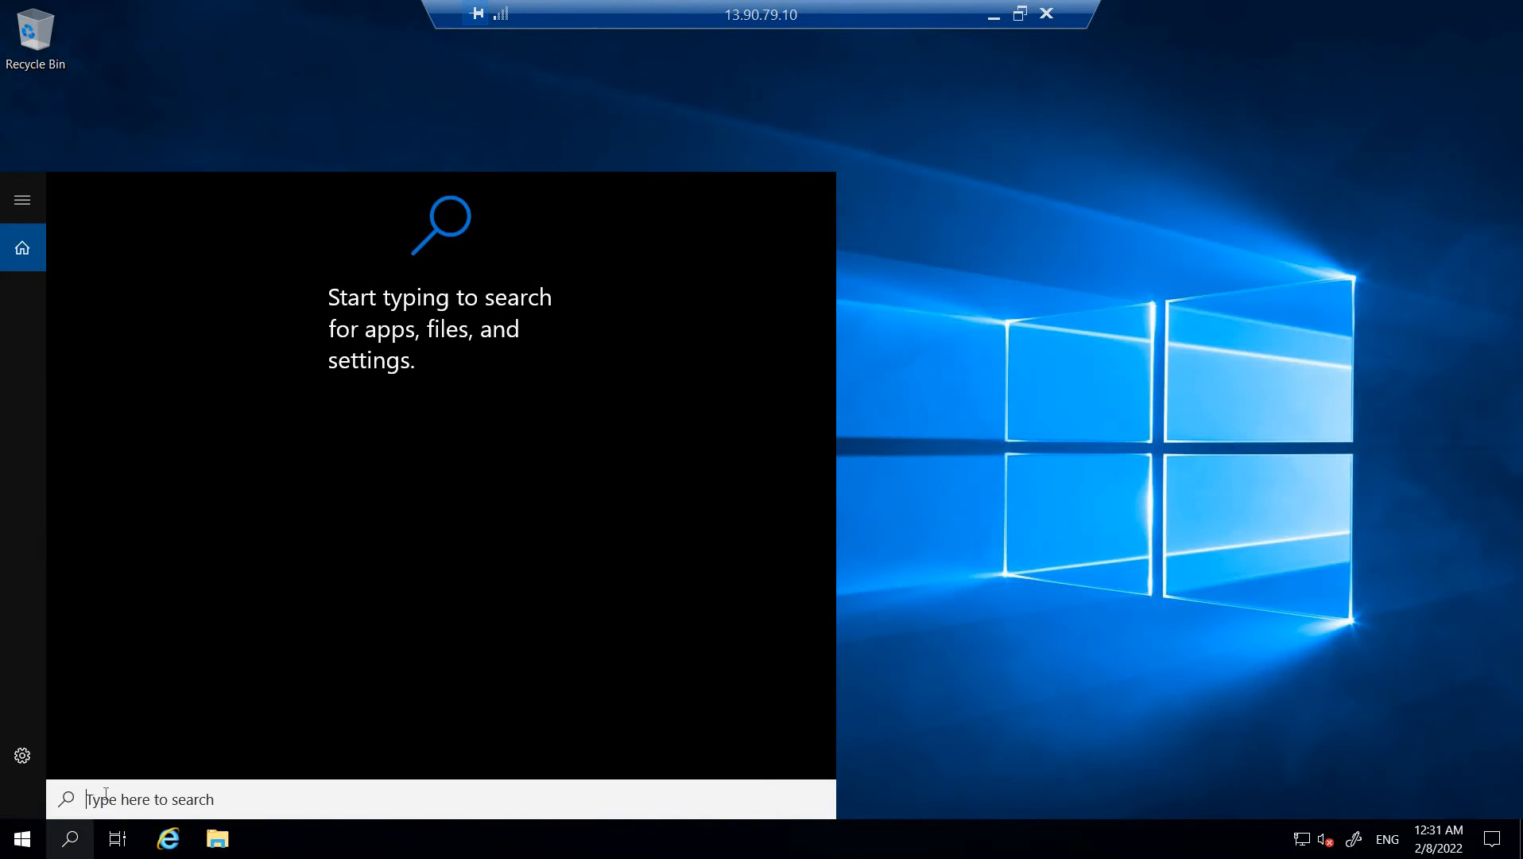
{"action": "left_click", "coordinate": [19, 759]}
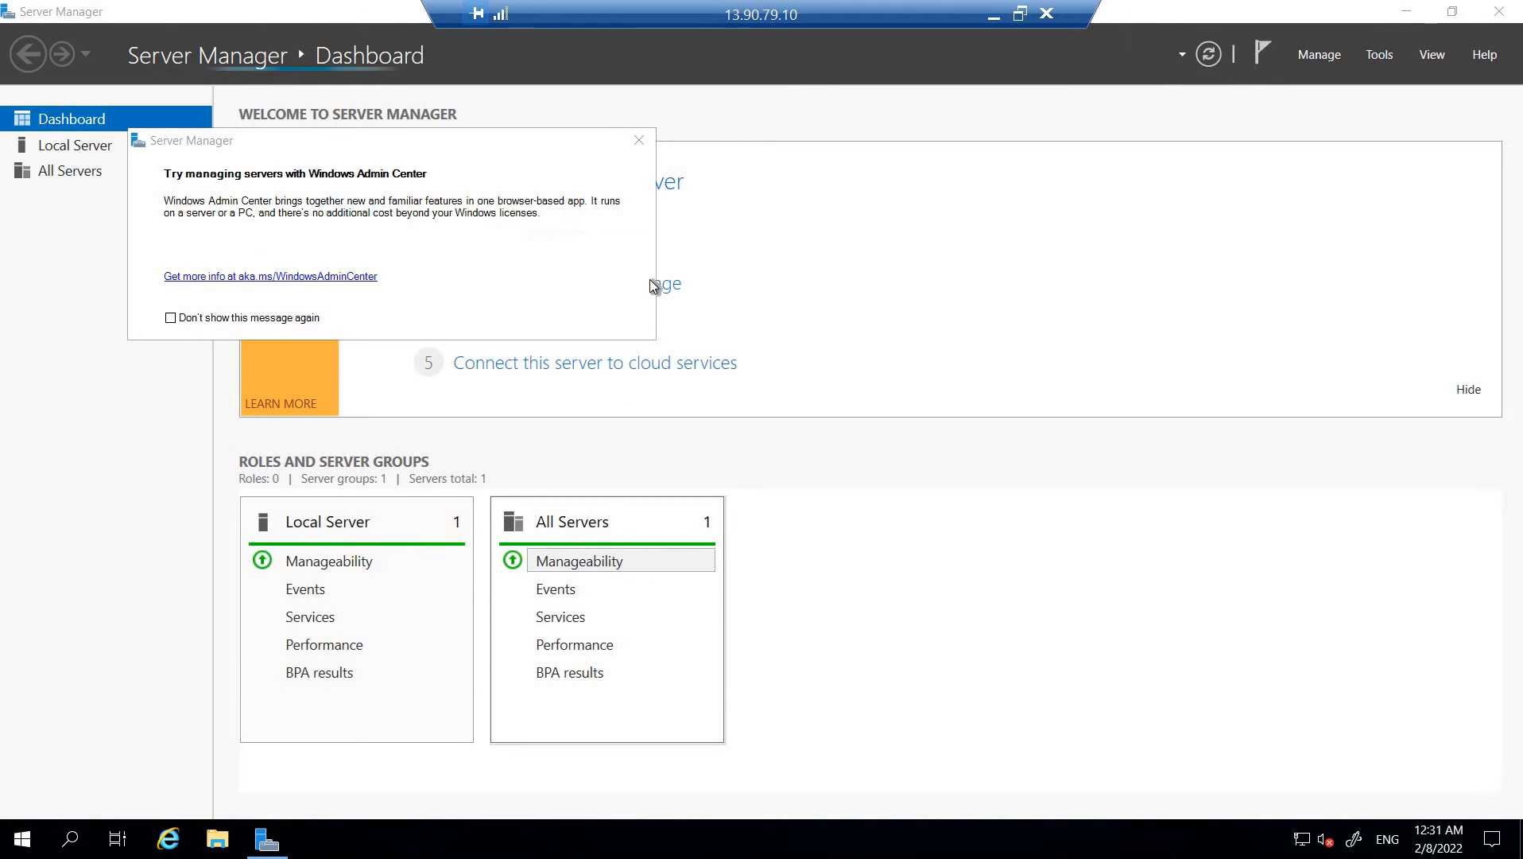
{"action": "left_click", "coordinate": [640, 140]}
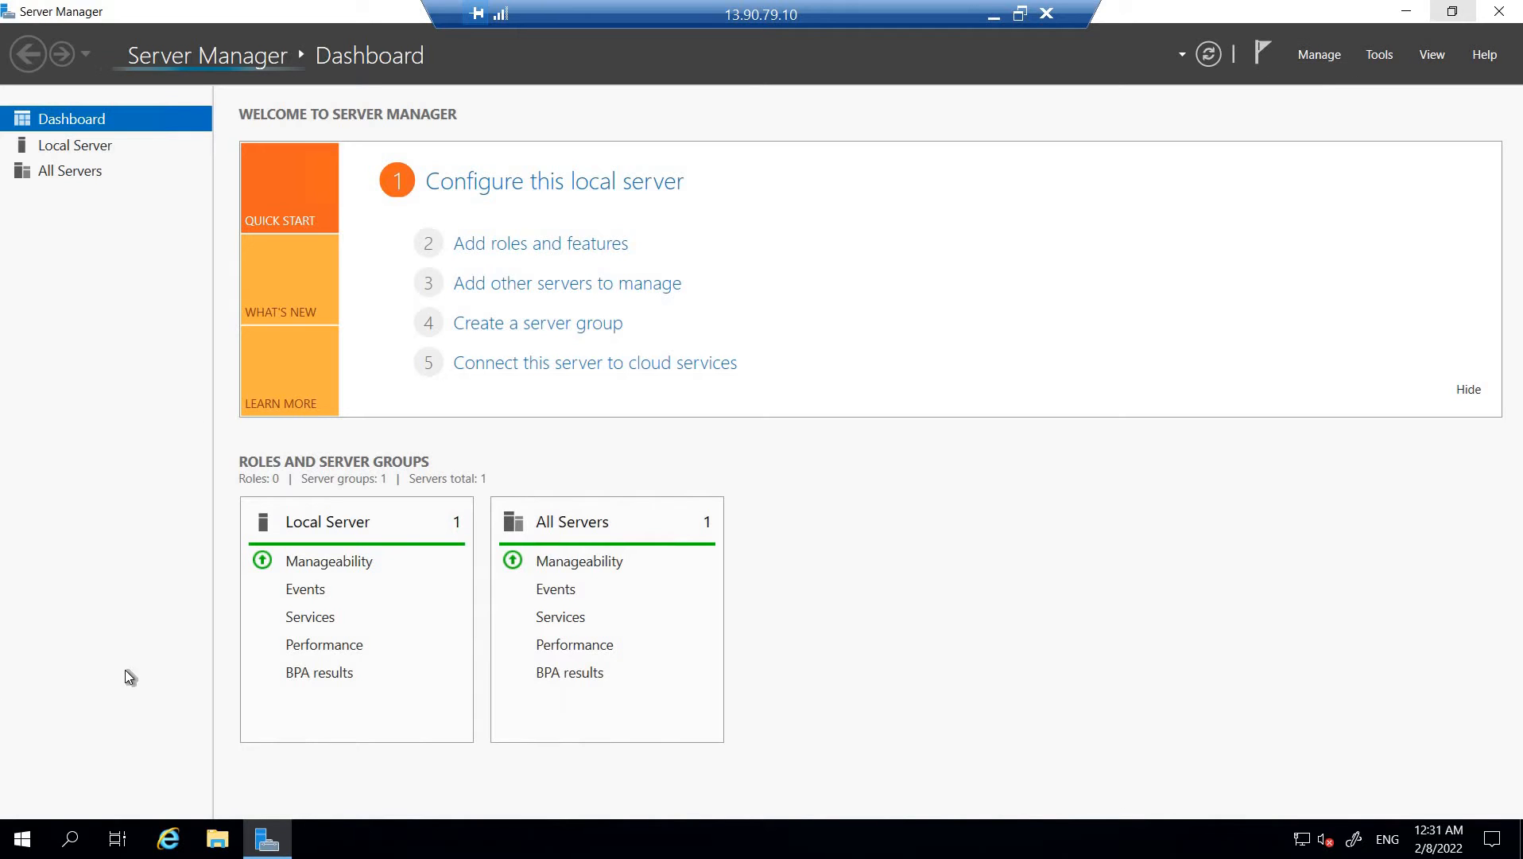
Open the Network & Internet status page in the Windows settings of vm1
{"action": "left_click", "coordinate": [71, 843]}
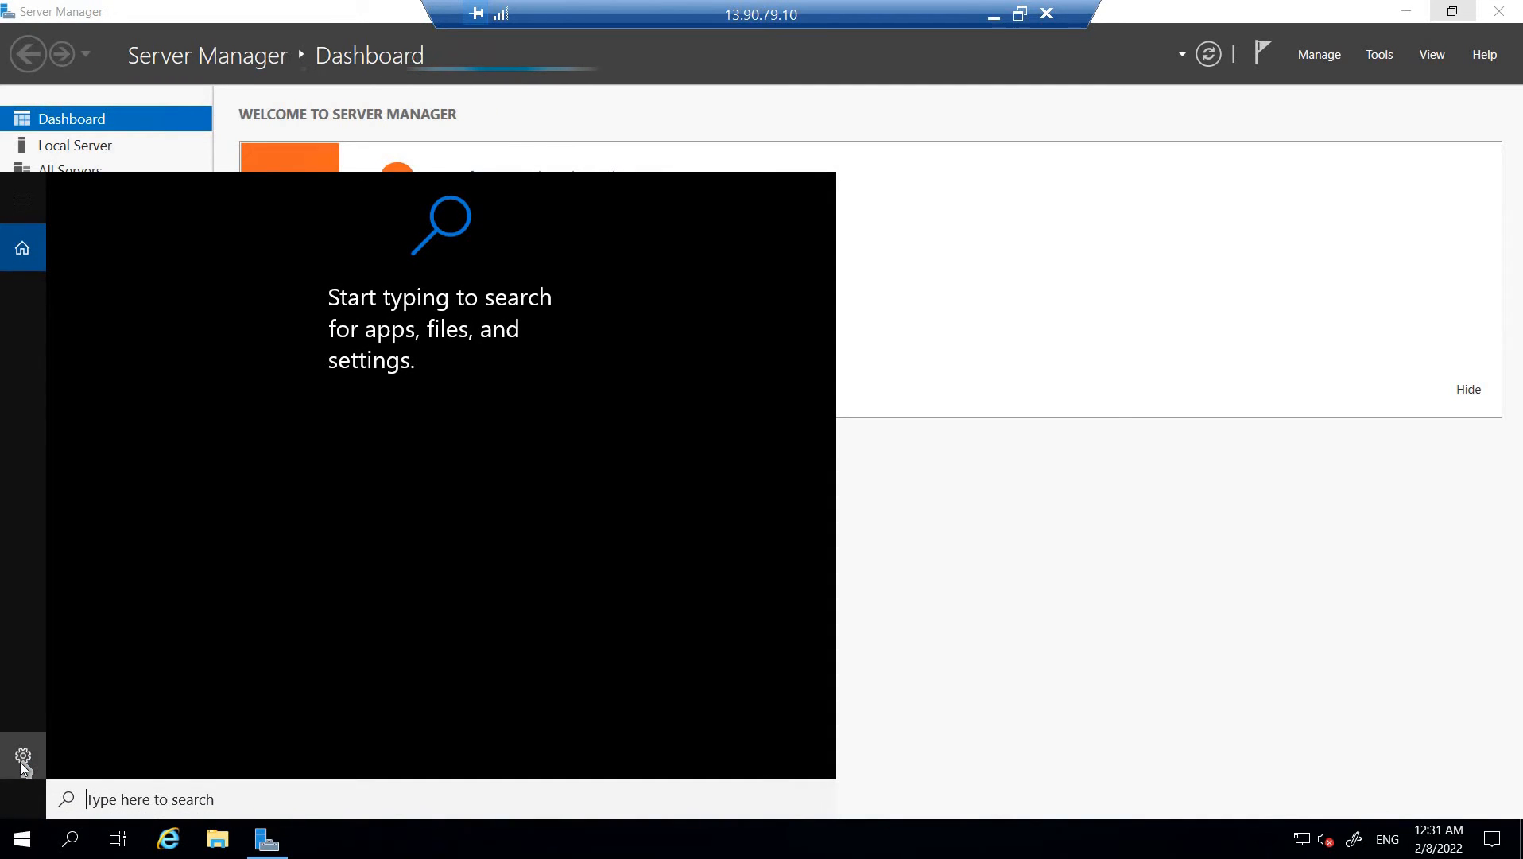
{"action": "left_click", "coordinate": [23, 758]}
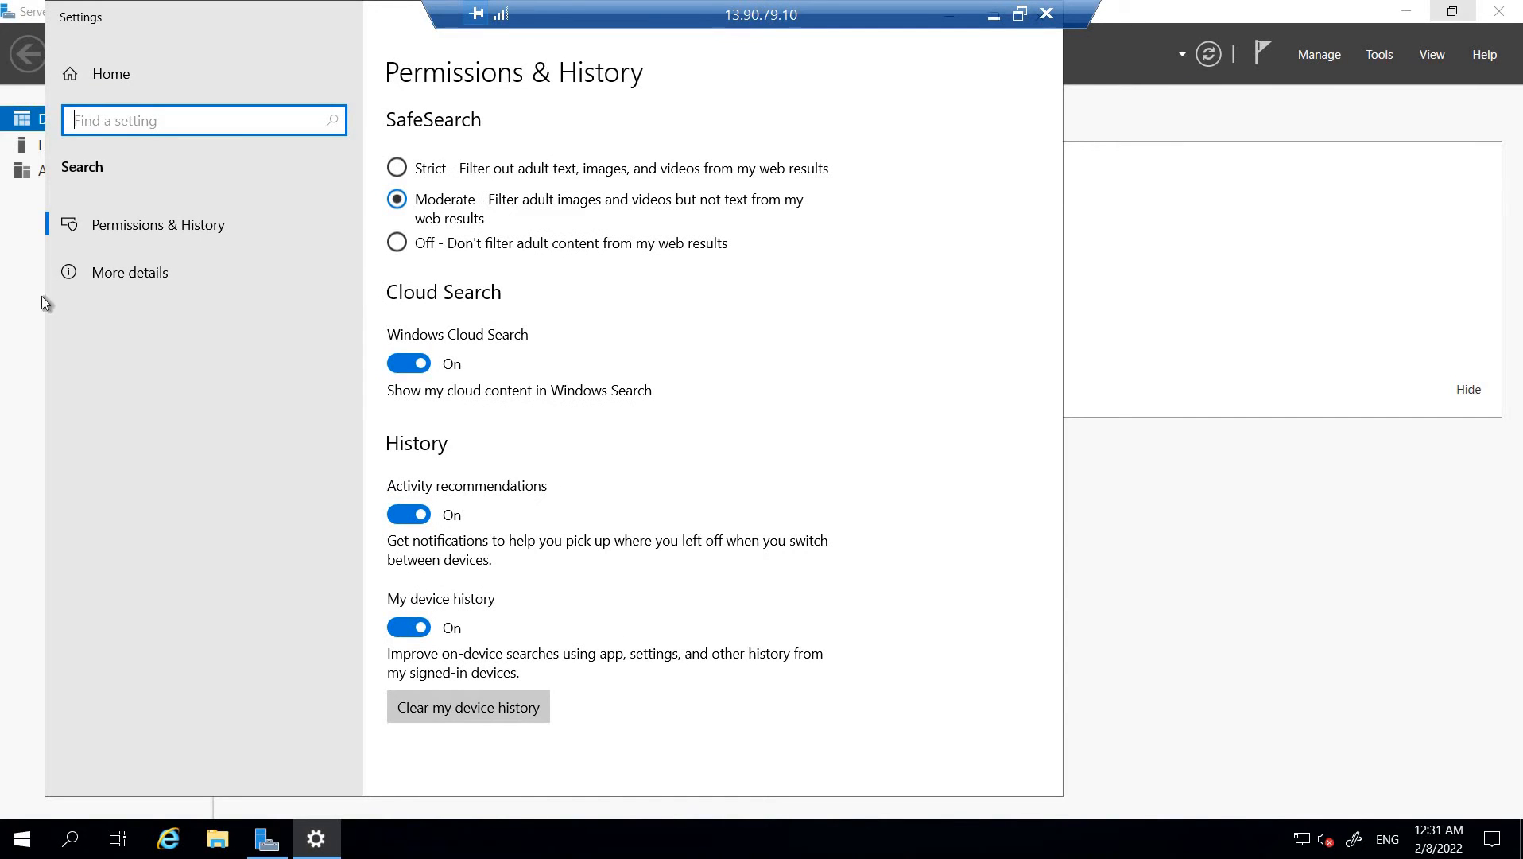
{"action": "left_click", "coordinate": [86, 71]}
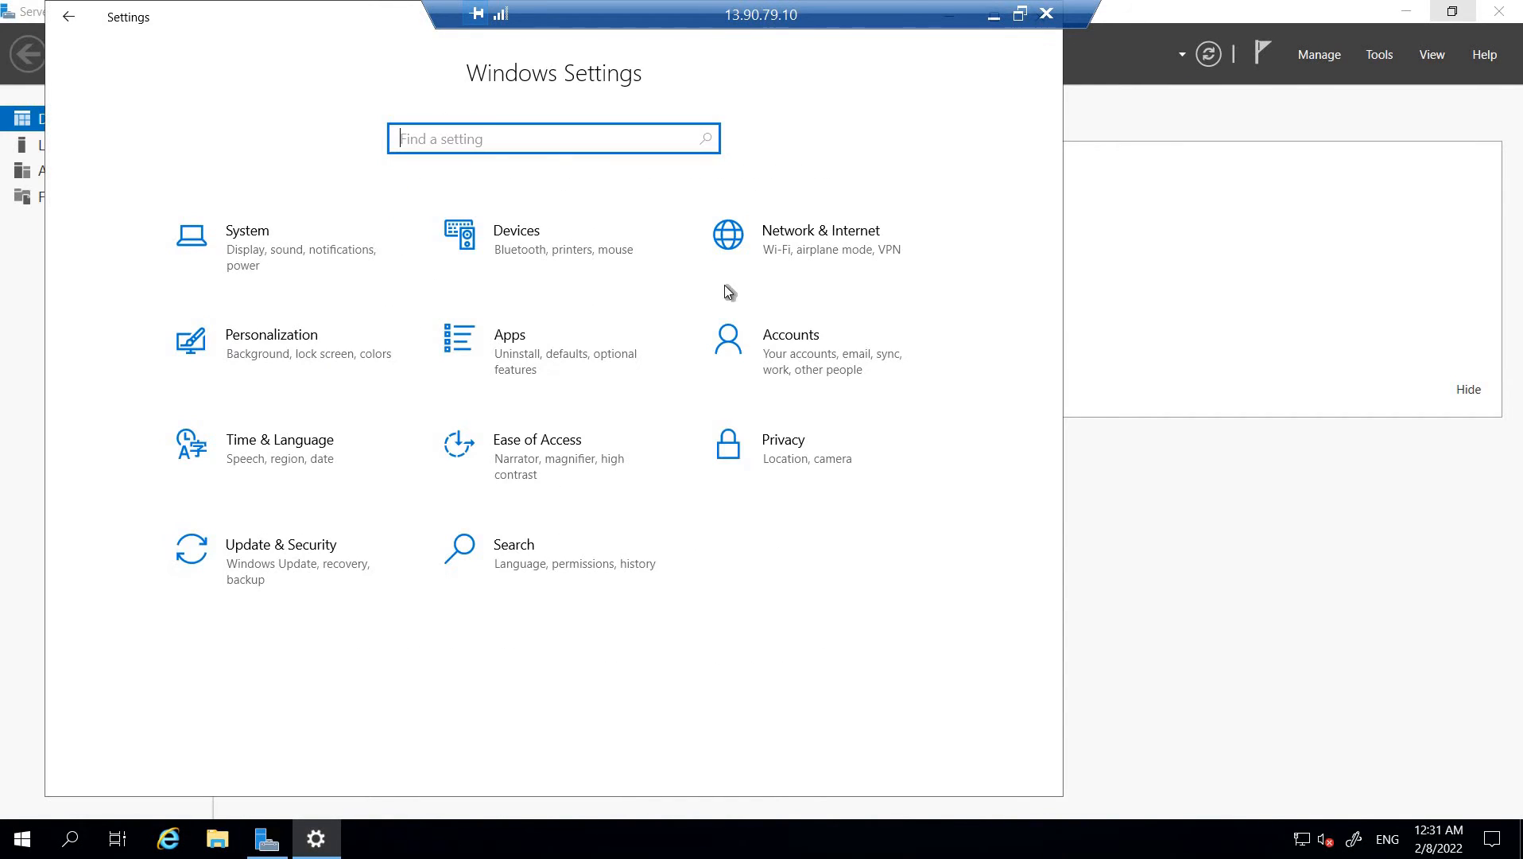
{"action": "left_click", "coordinate": [846, 252]}
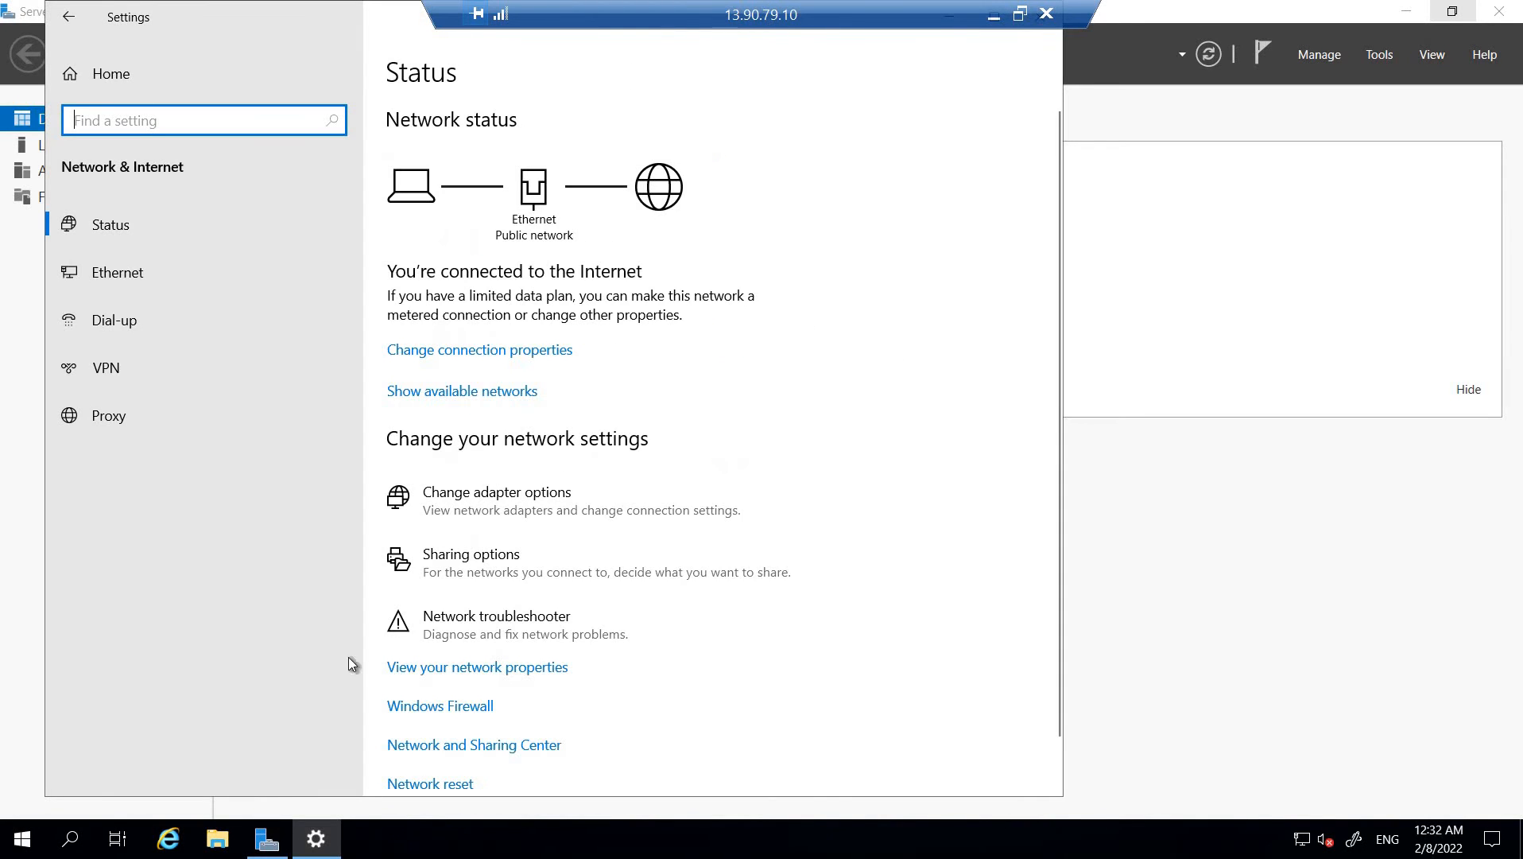
Open the Windows Firewall settings and turn off Windows Defender Firewall for the public network
{"action": "scroll", "coordinate": [475, 664], "scroll_direction": "down", "scroll_amount": 1}
{"action": "left_click", "coordinate": [446, 650]}
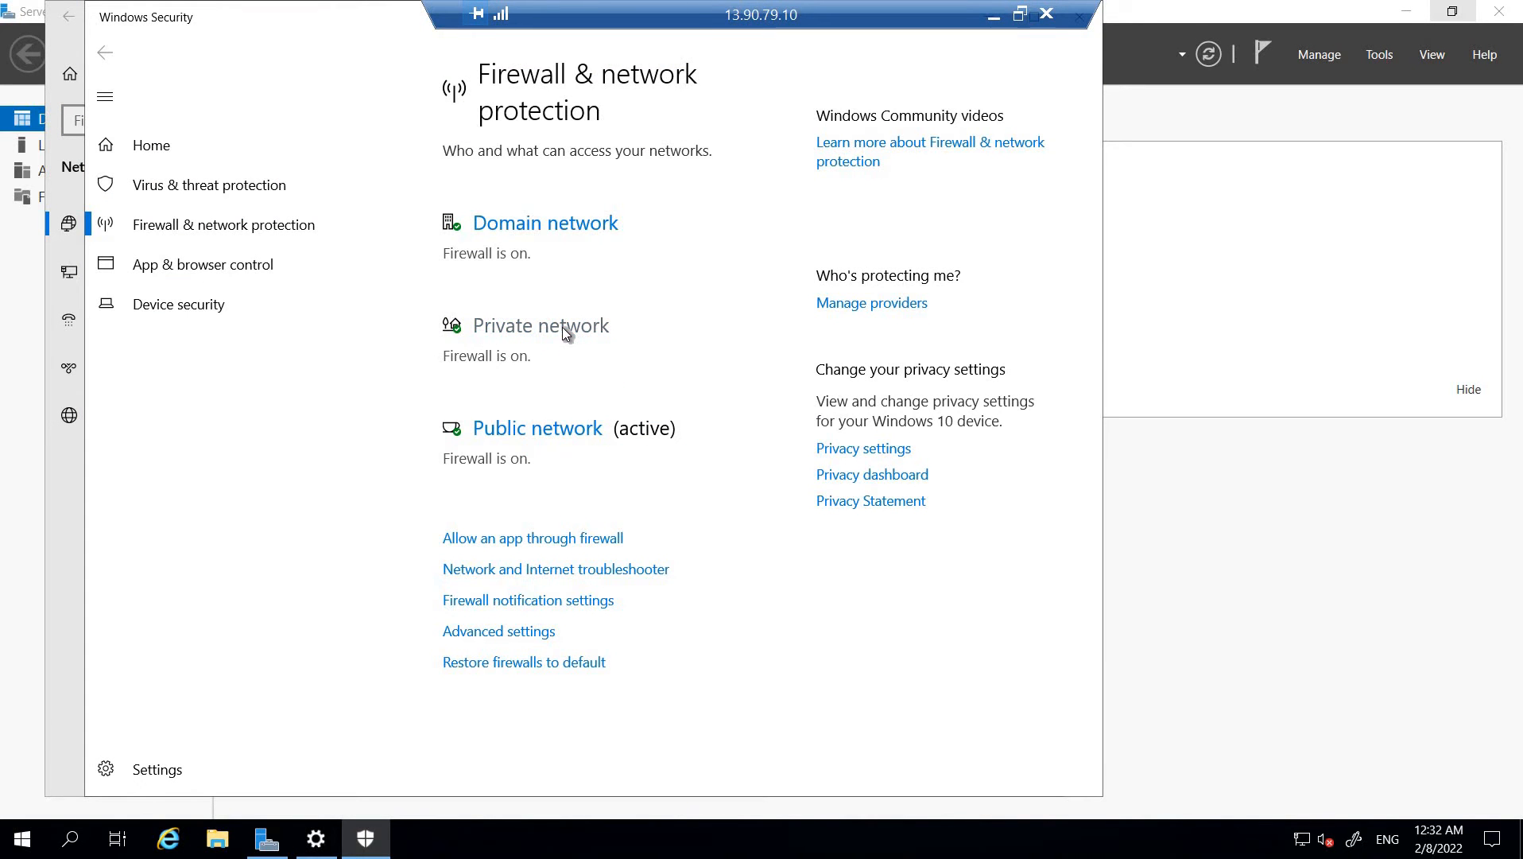
{"action": "left_click", "coordinate": [515, 429]}
{"action": "left_click", "coordinate": [507, 448]}
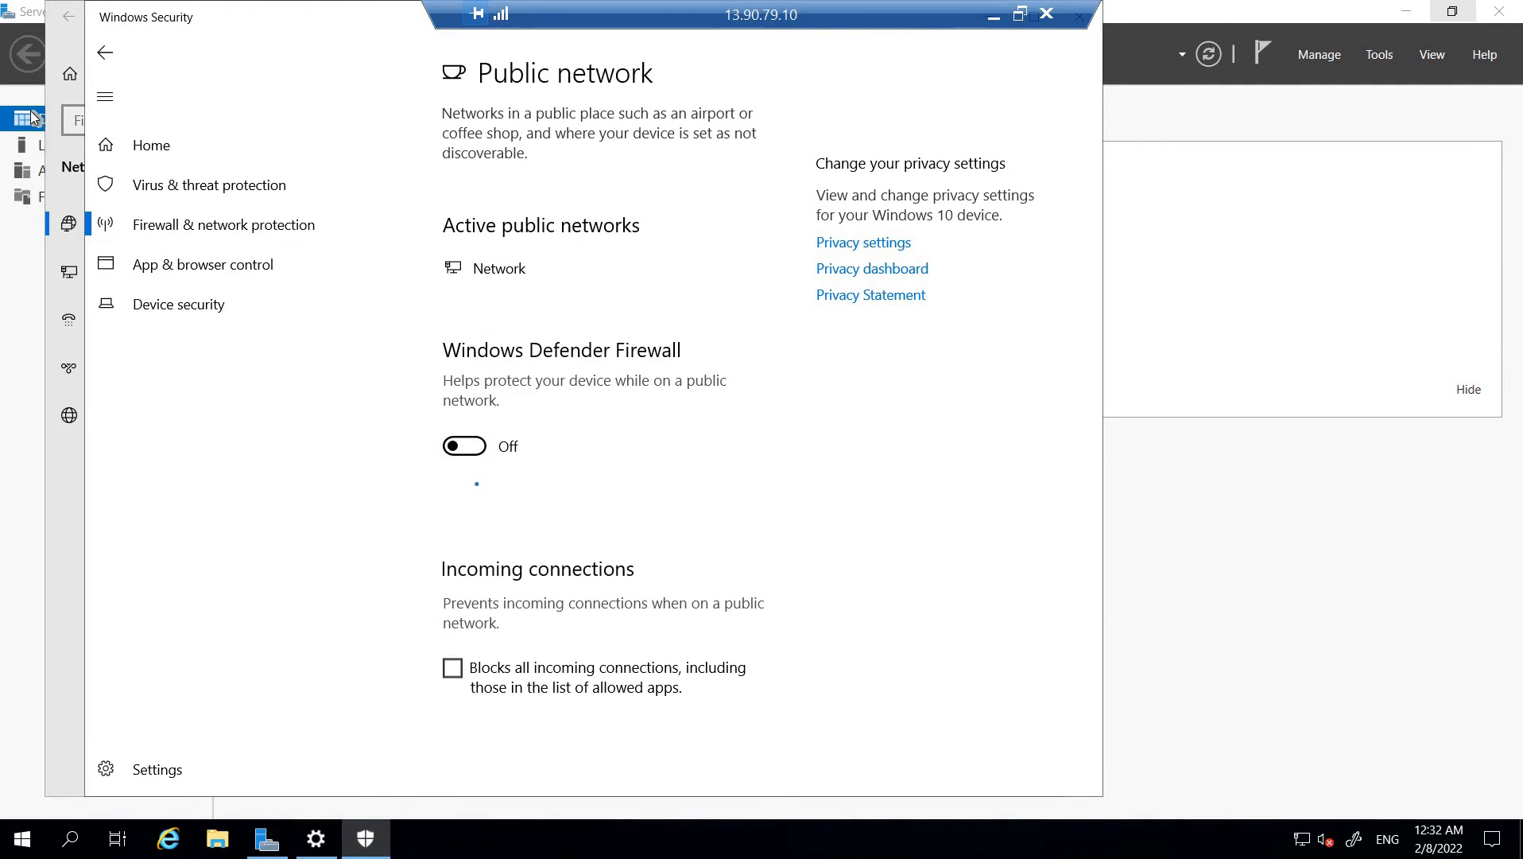
Turn off Windows Defender Firewall for the private network on vm1 and return to the Firewall & network protection overview
{"action": "left_click", "coordinate": [104, 53]}
{"action": "left_click", "coordinate": [493, 326]}
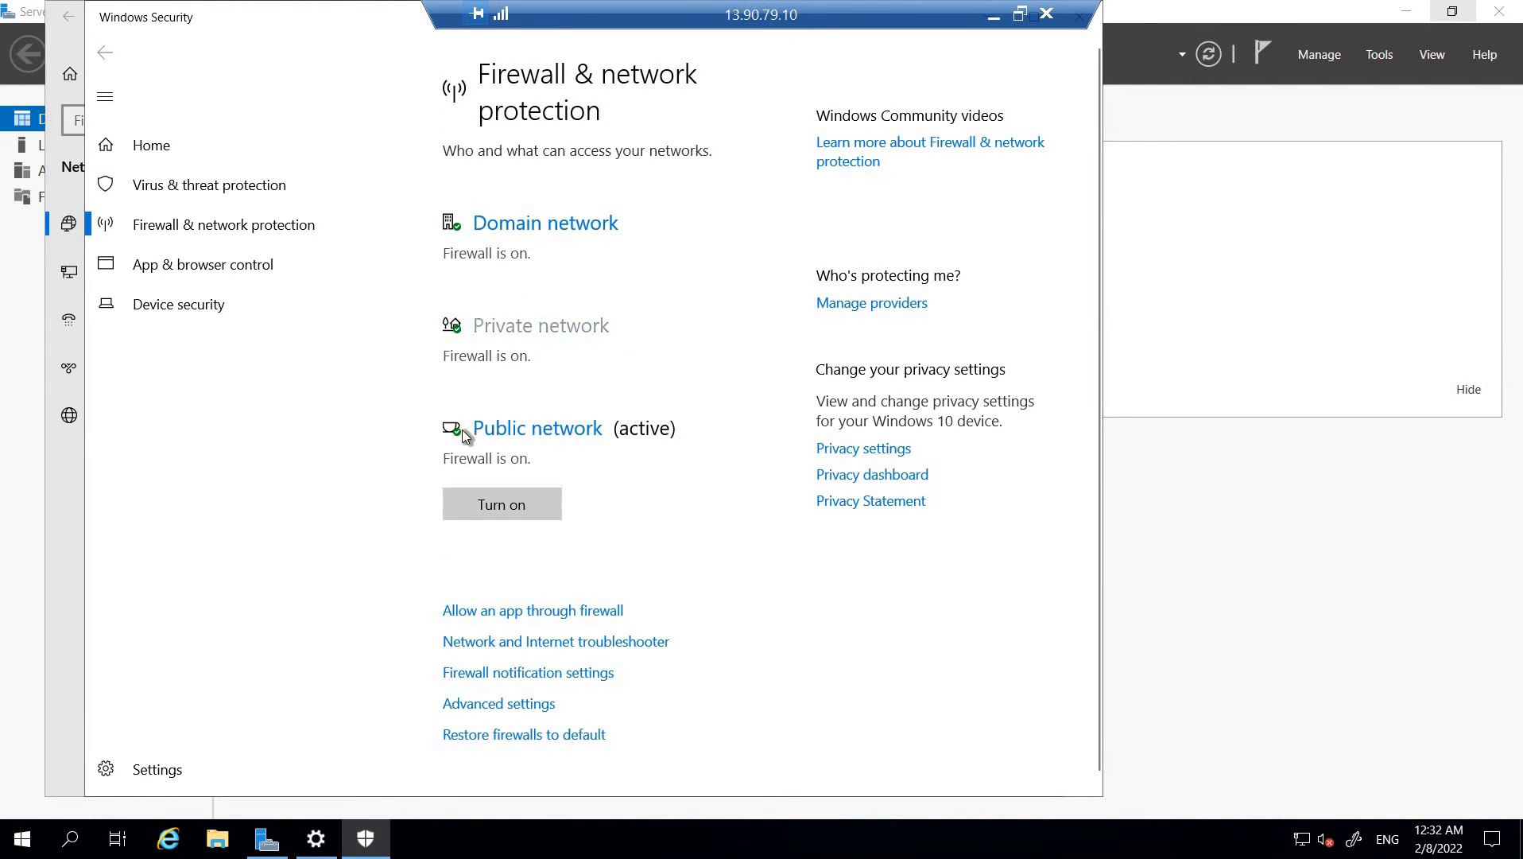
{"action": "left_click", "coordinate": [462, 443]}
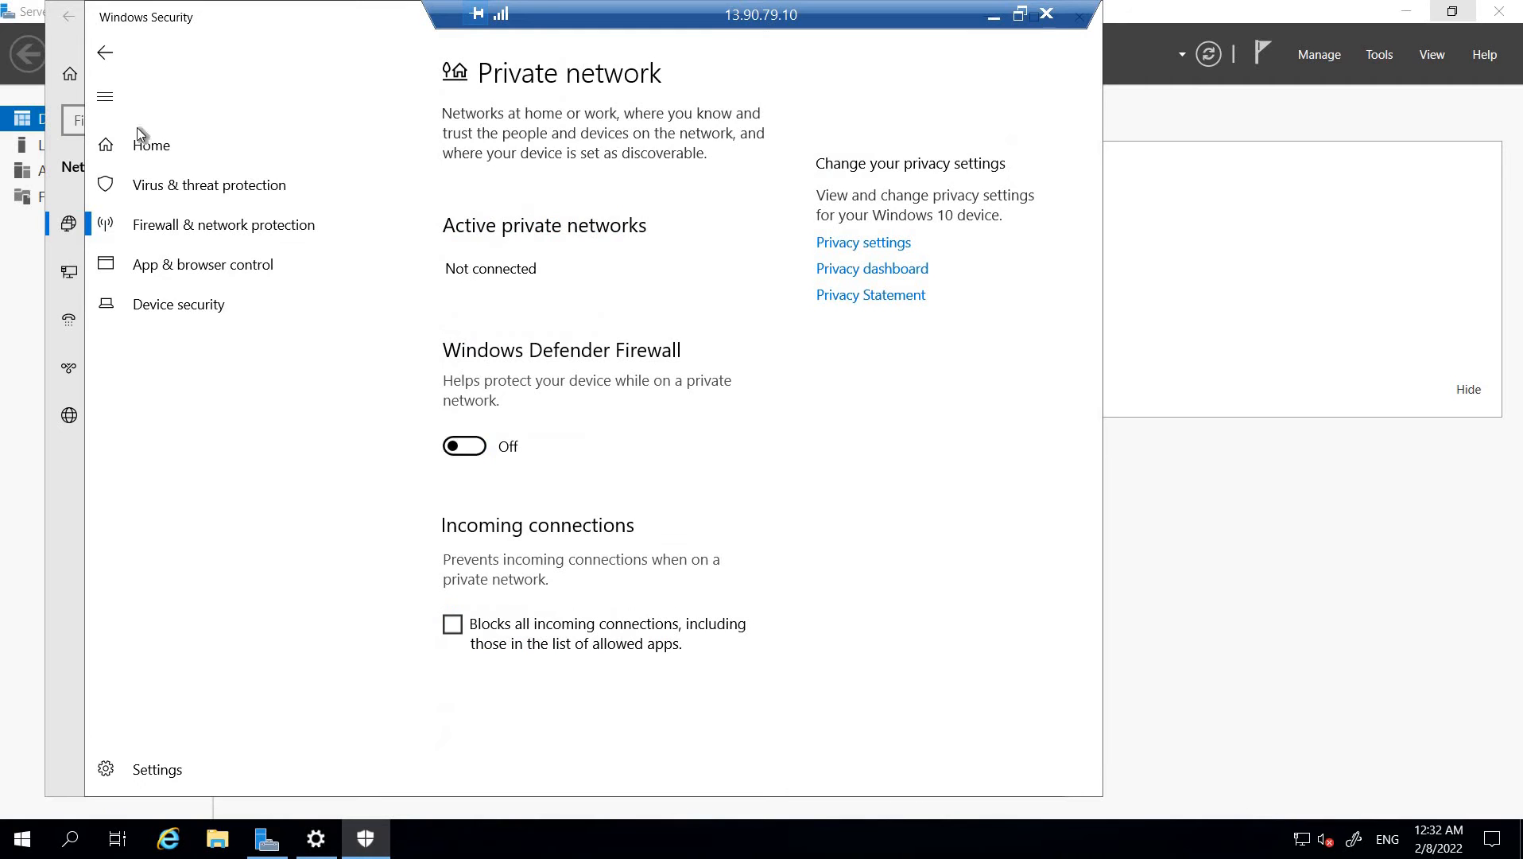
{"action": "left_click", "coordinate": [105, 52]}
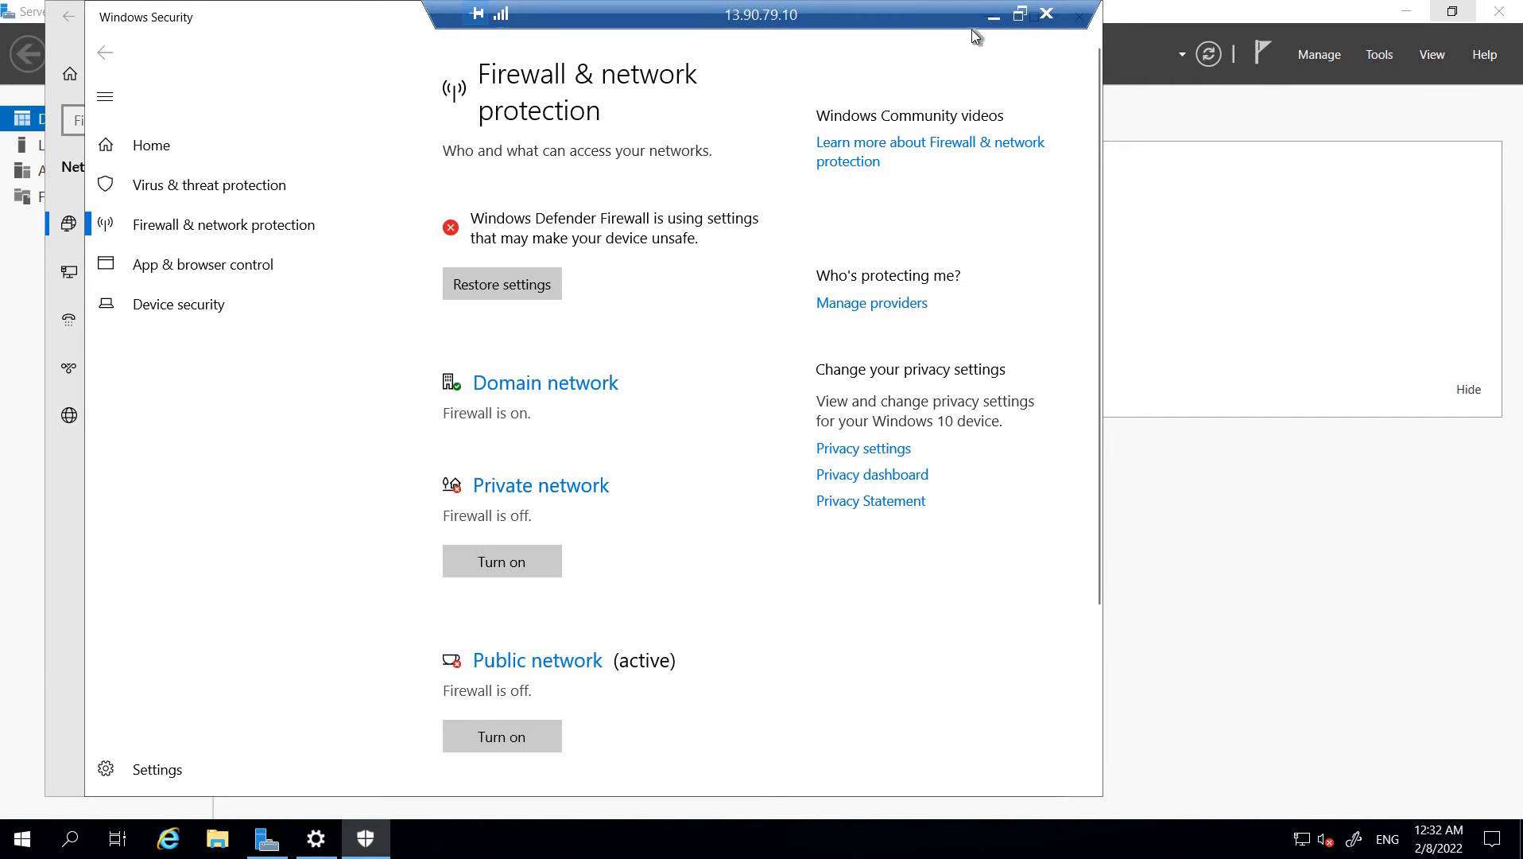
Search for "power" on the remote vm1 desktop and open Windows PowerShell
{"action": "left_click", "coordinate": [993, 16]}
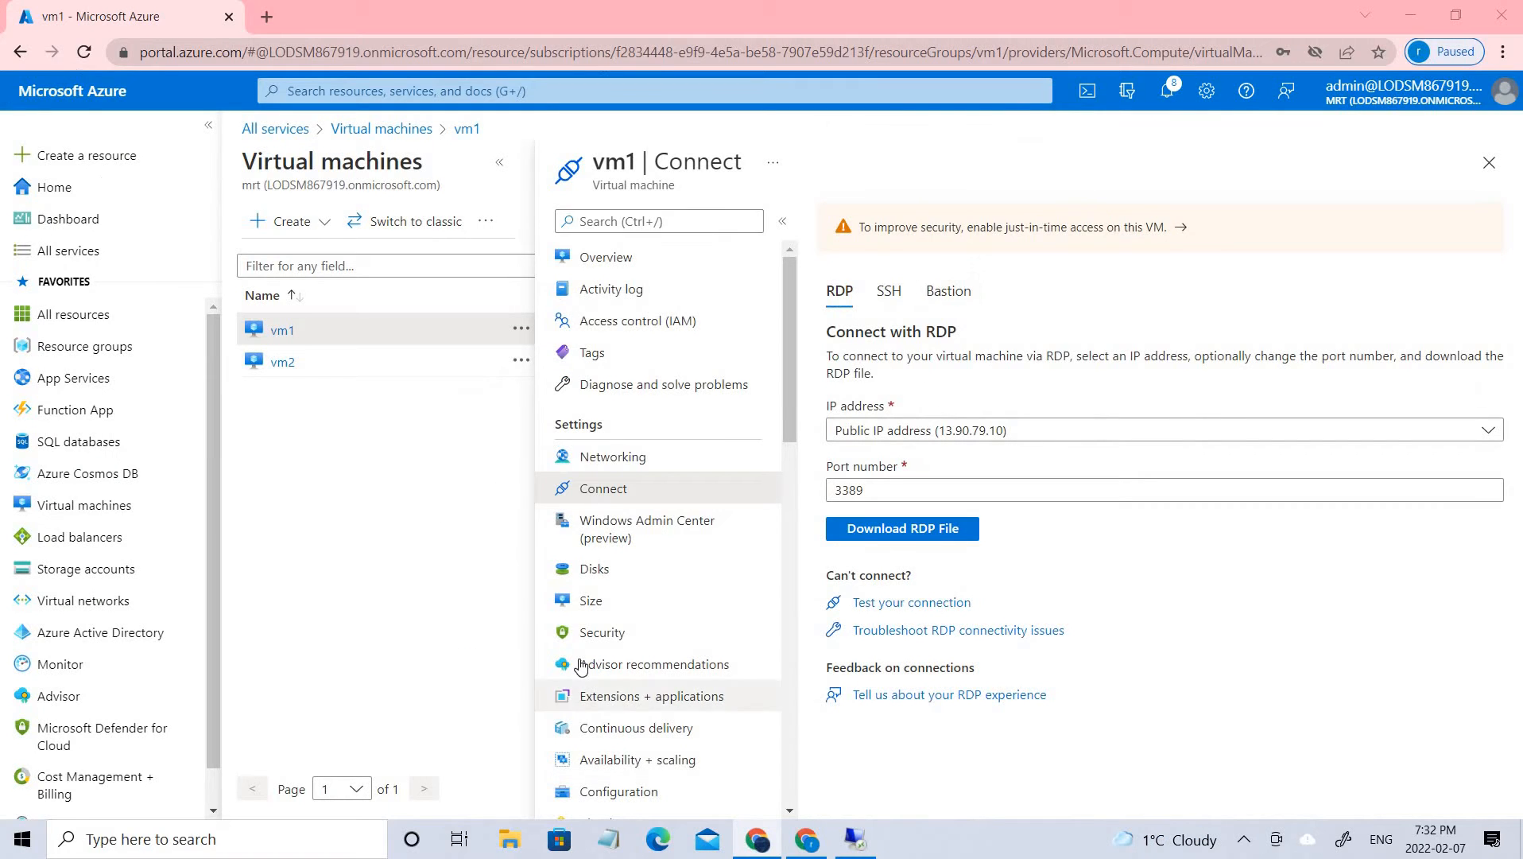
{"action": "key", "text": "alt+Tab"}
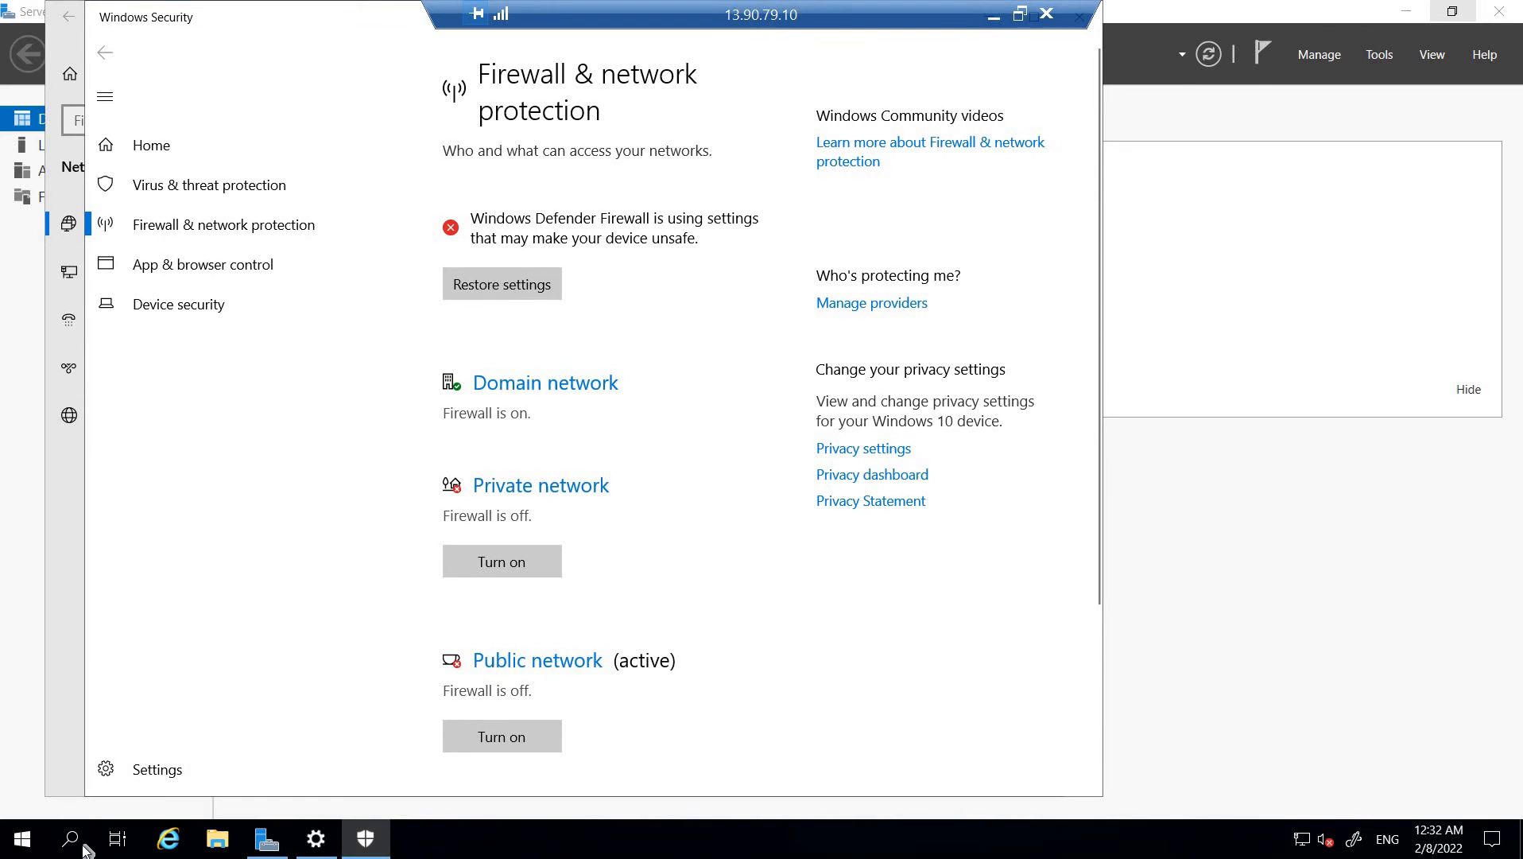
{"action": "left_click", "coordinate": [76, 848]}
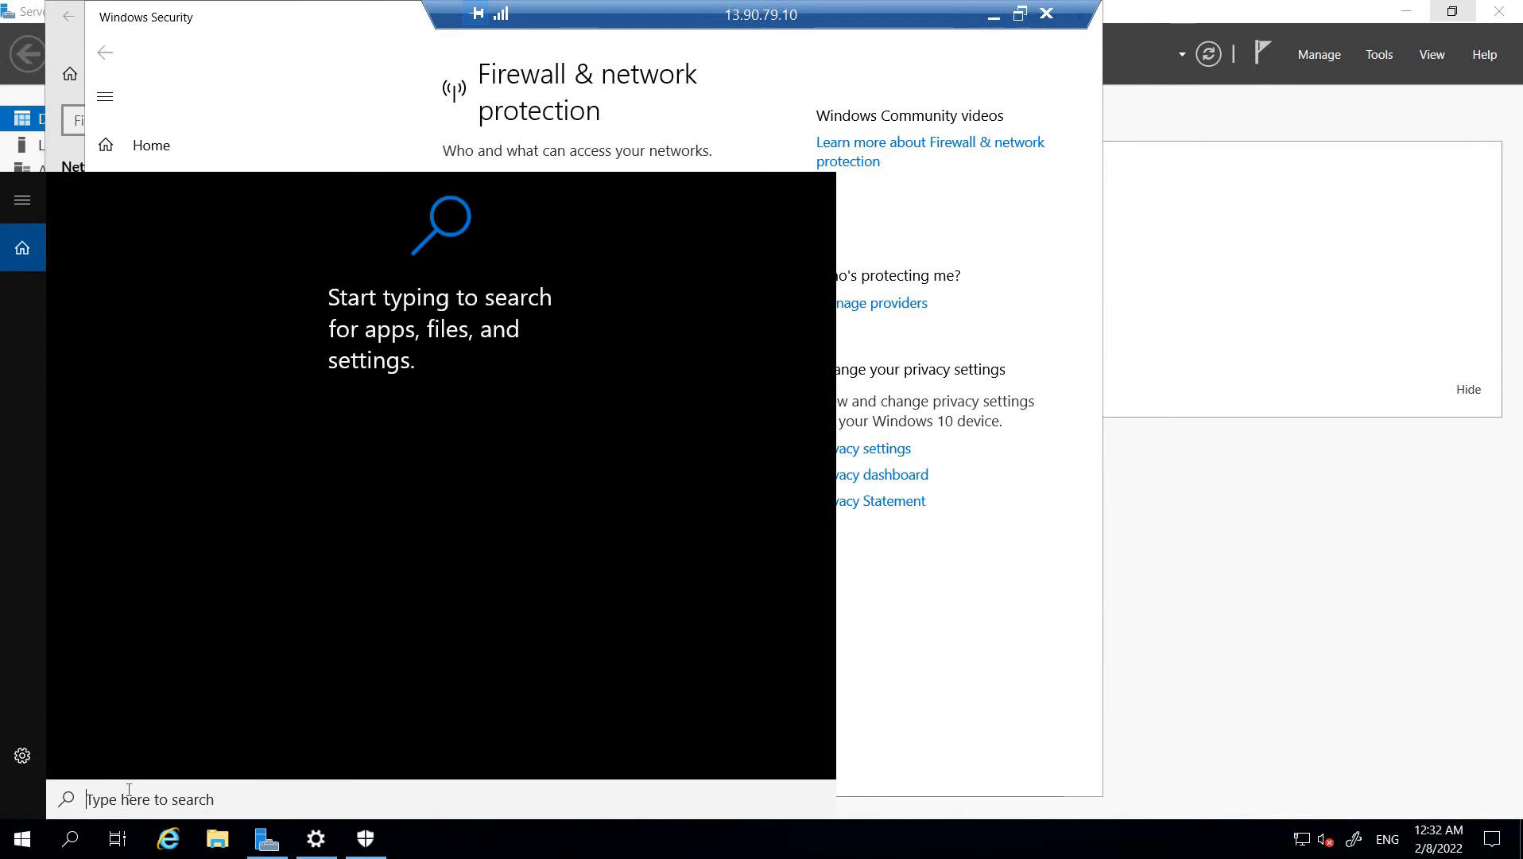
{"action": "type", "text": "p"}
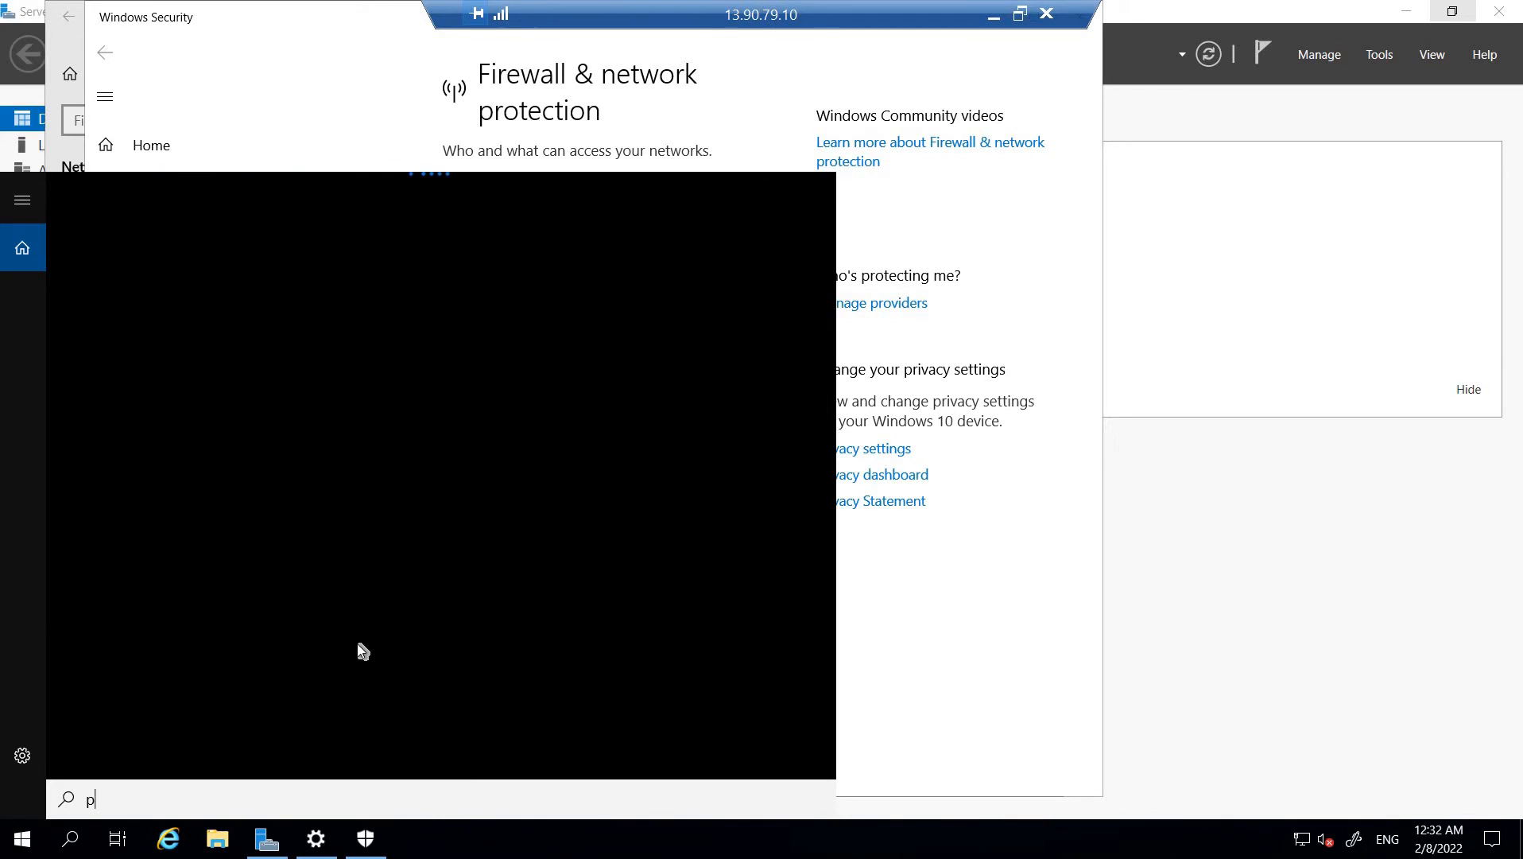
{"action": "type", "text": "ower"}
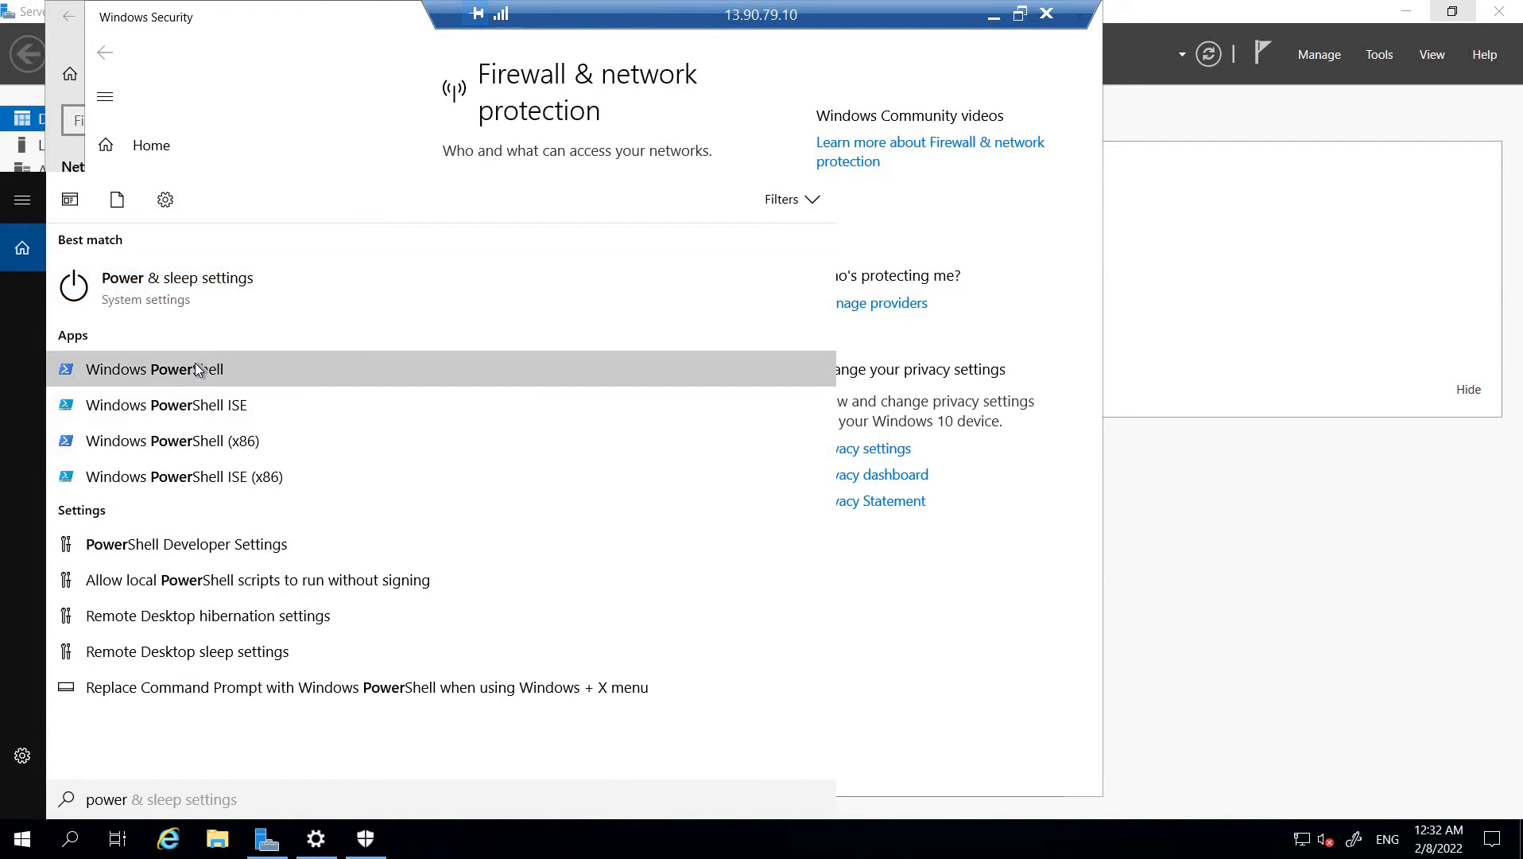
{"action": "left_click", "coordinate": [195, 366]}
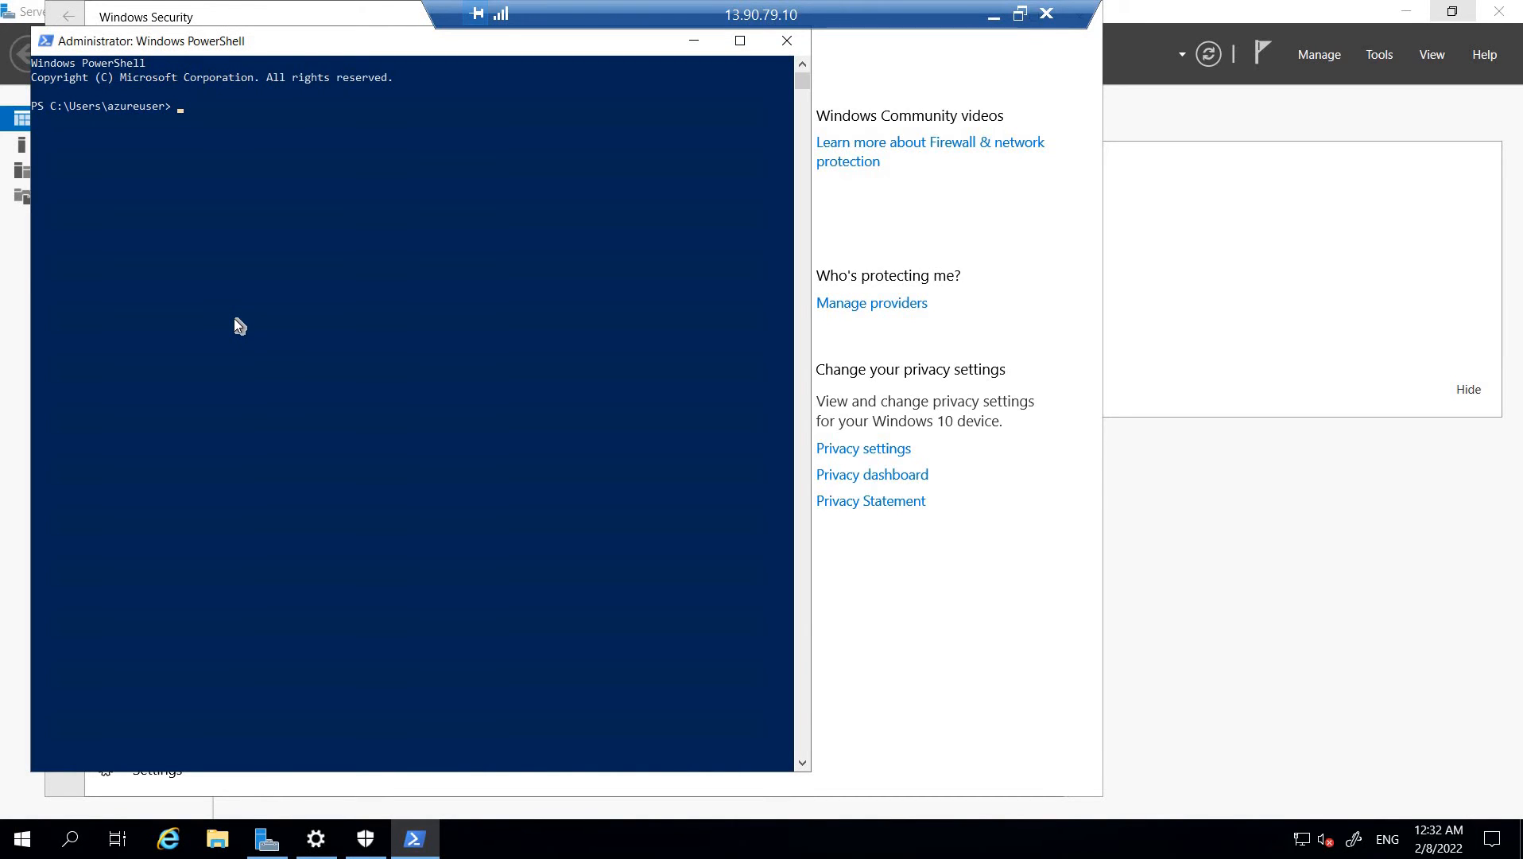
Ping vm2 from the PowerShell prompt on vm1 and interrupt the running command
{"action": "type", "text": "ping vm2"}
{"action": "key", "text": "Return"}
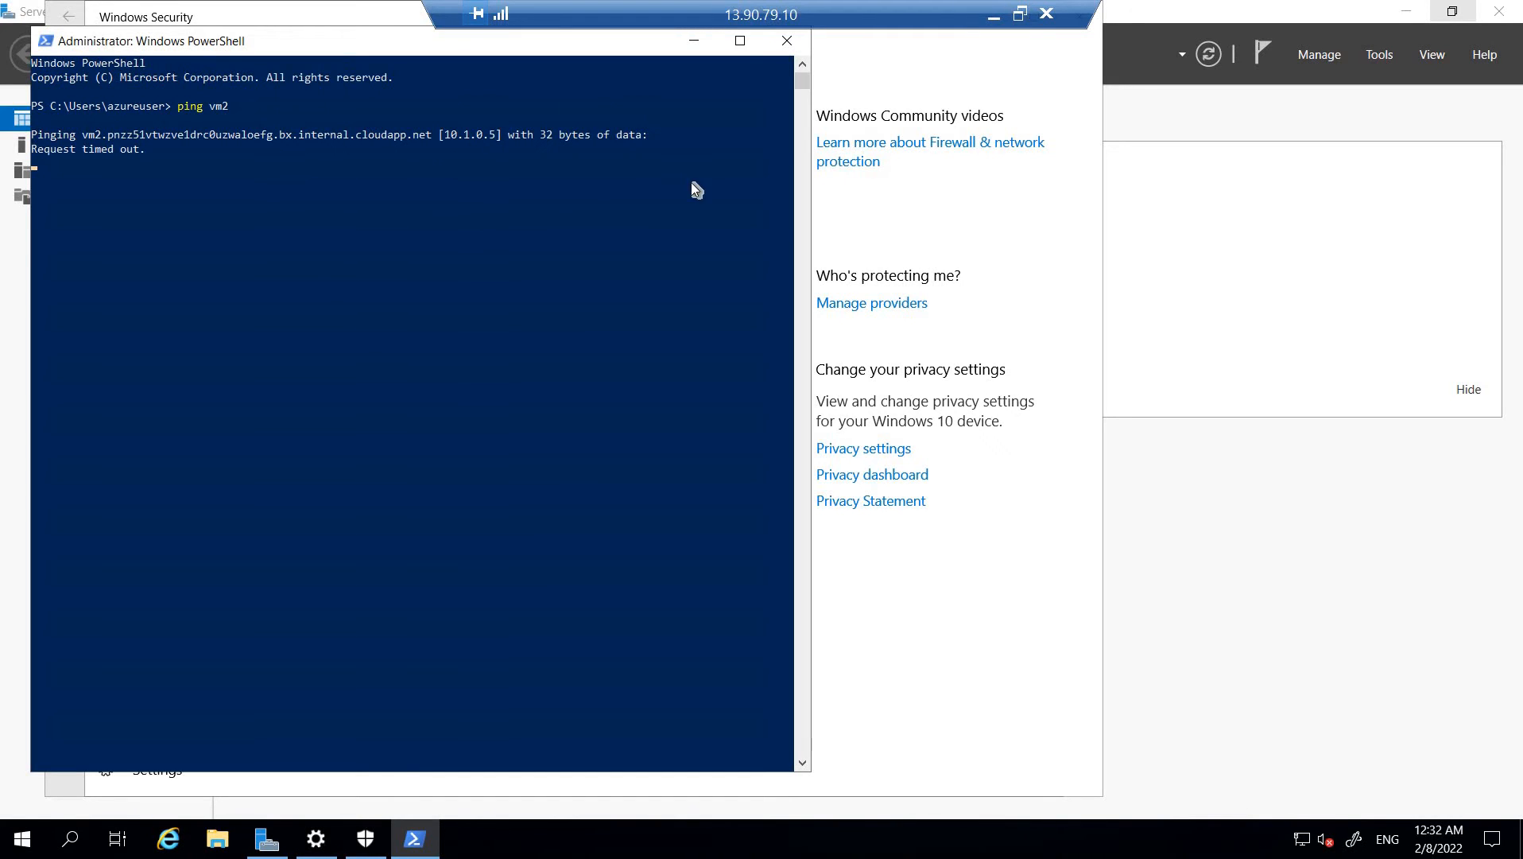
{"action": "left_click_drag", "start_coordinate": [143, 163], "coordinate": [53, 161]}
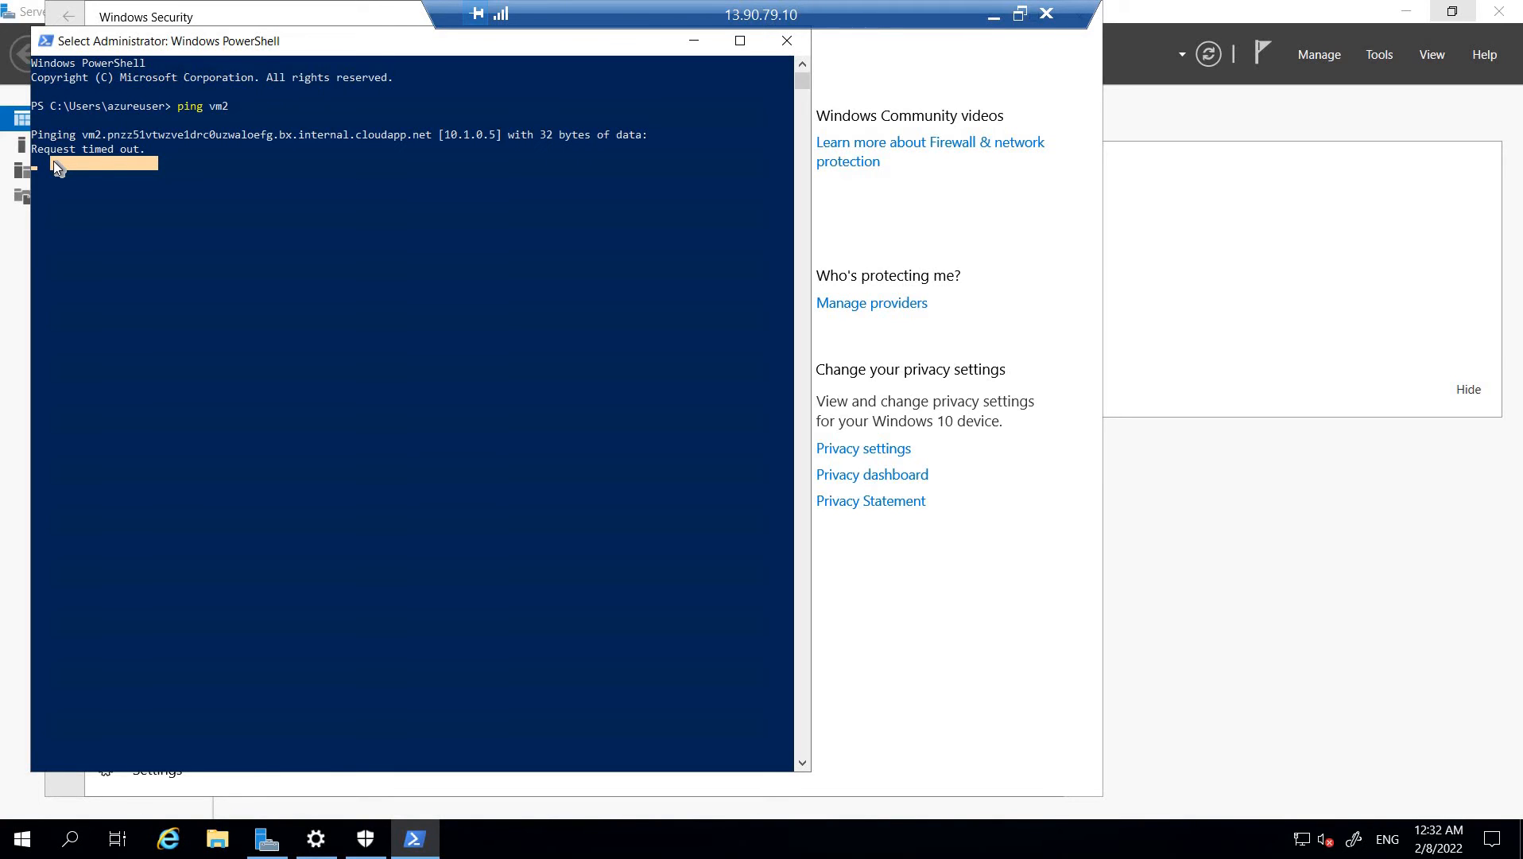
{"action": "left_click", "coordinate": [225, 321]}
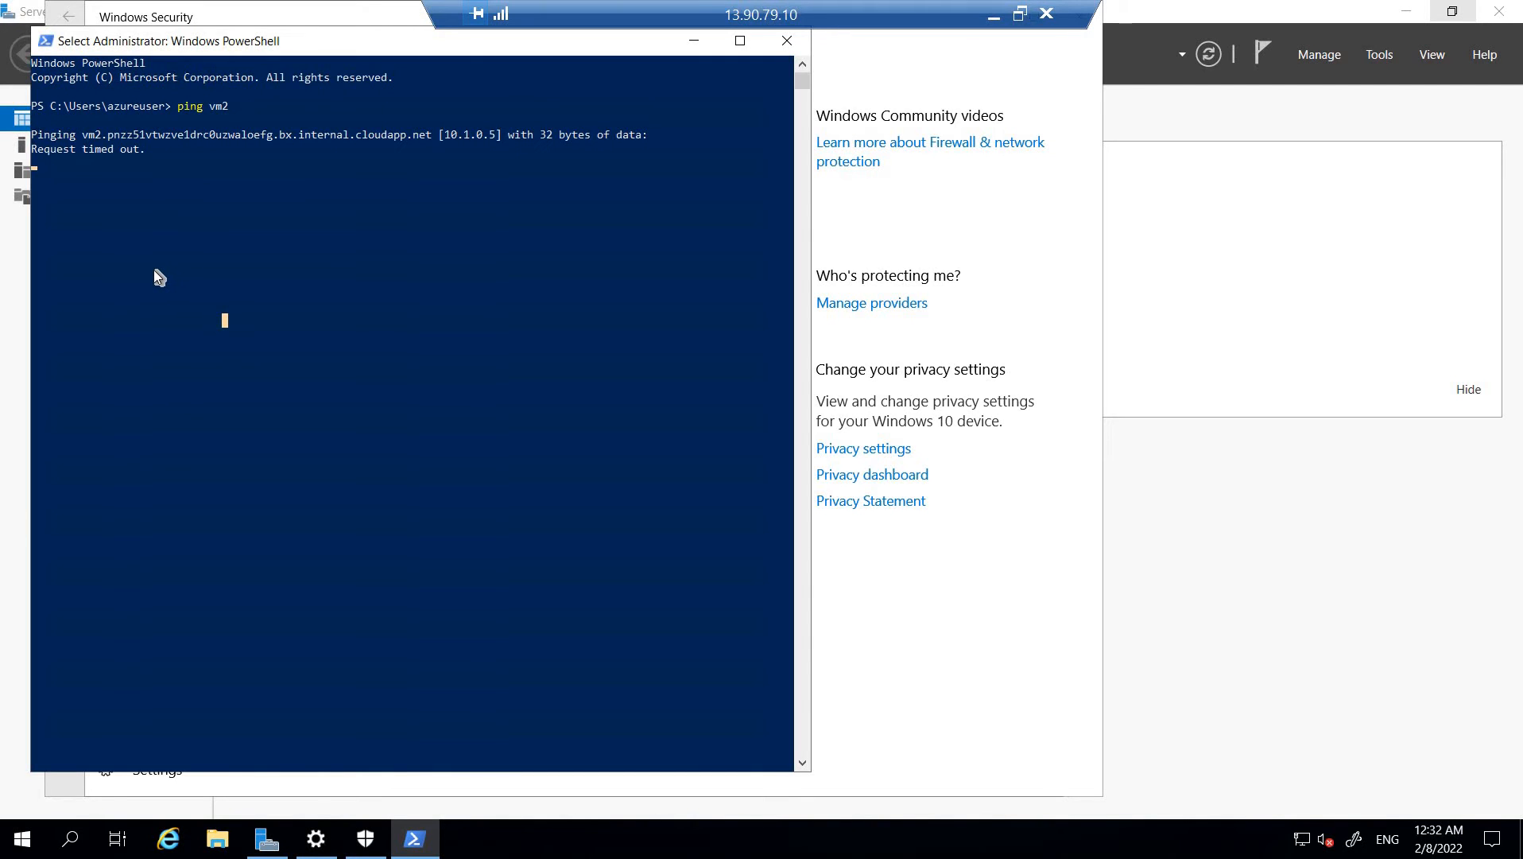
{"action": "key", "text": "Escape"}
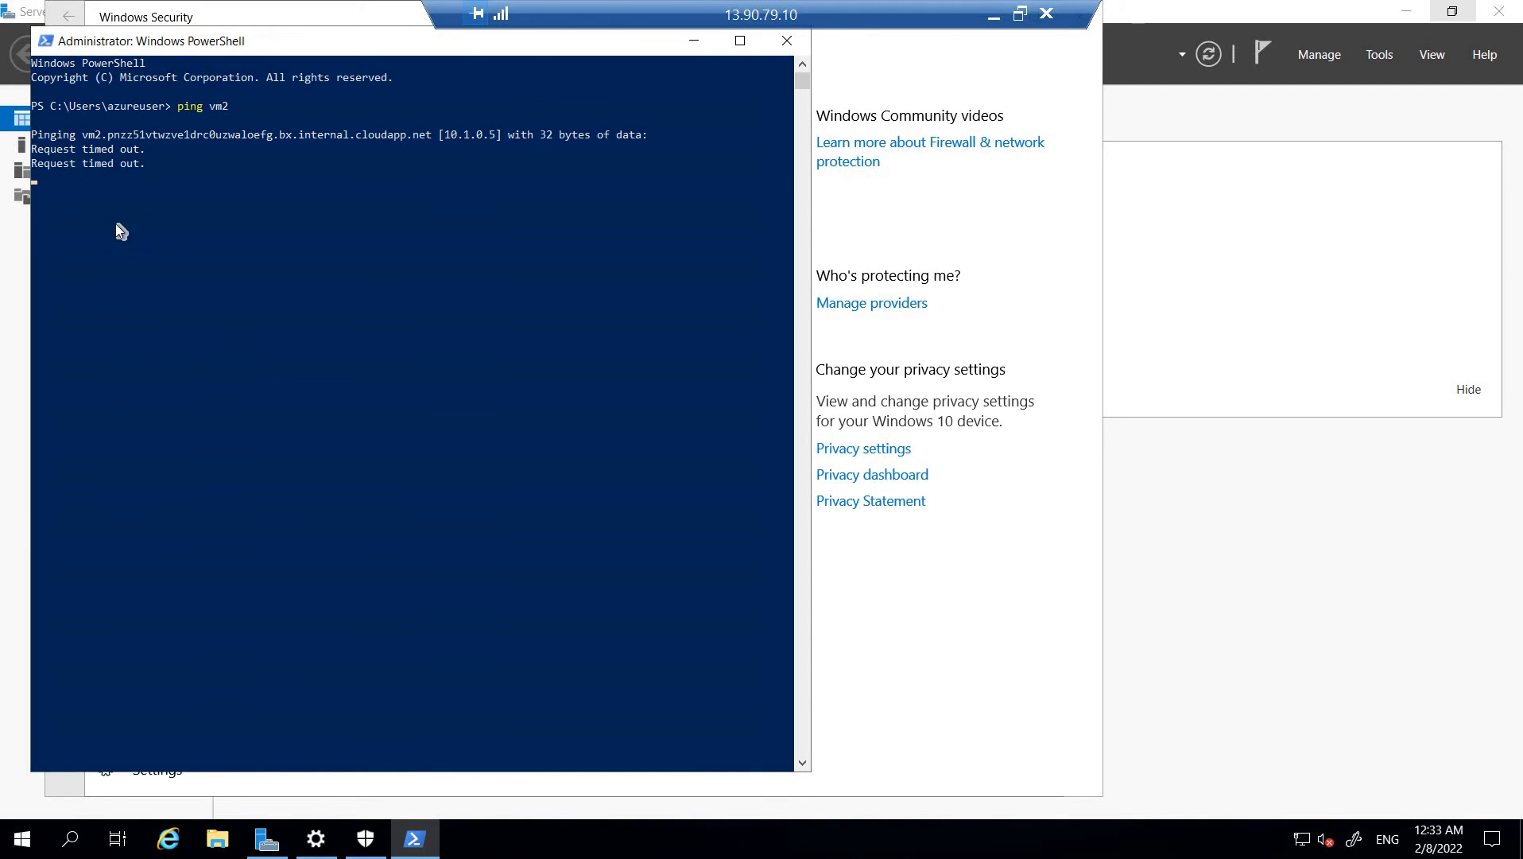
{"action": "key", "text": "ctrl+c"}
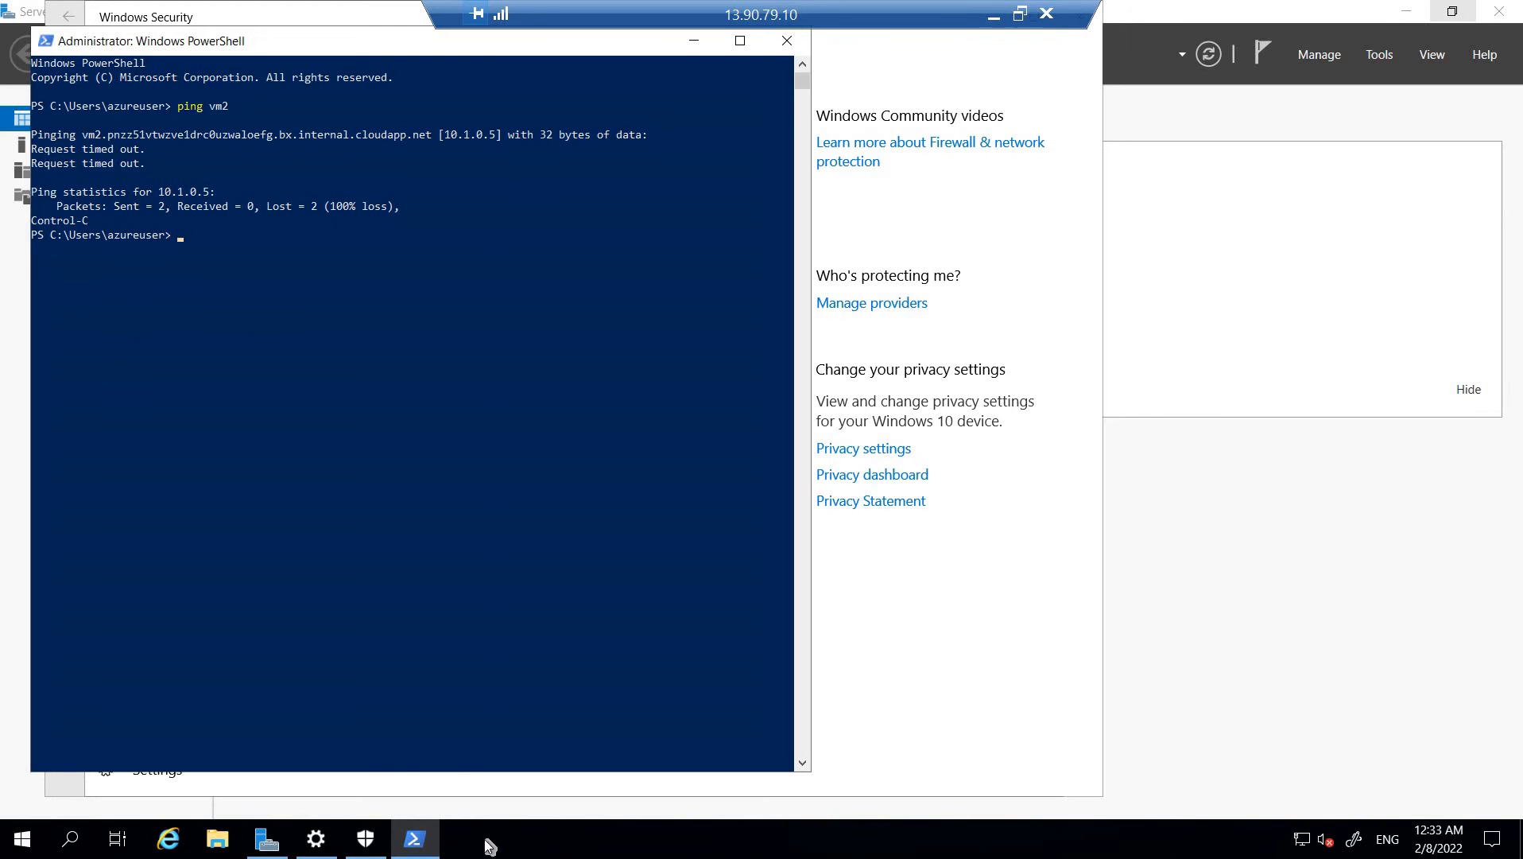
Switch back to the Azure portal and refresh the full Virtual machines list
{"action": "left_click", "coordinate": [1407, 11]}
{"action": "left_click", "coordinate": [994, 17]}
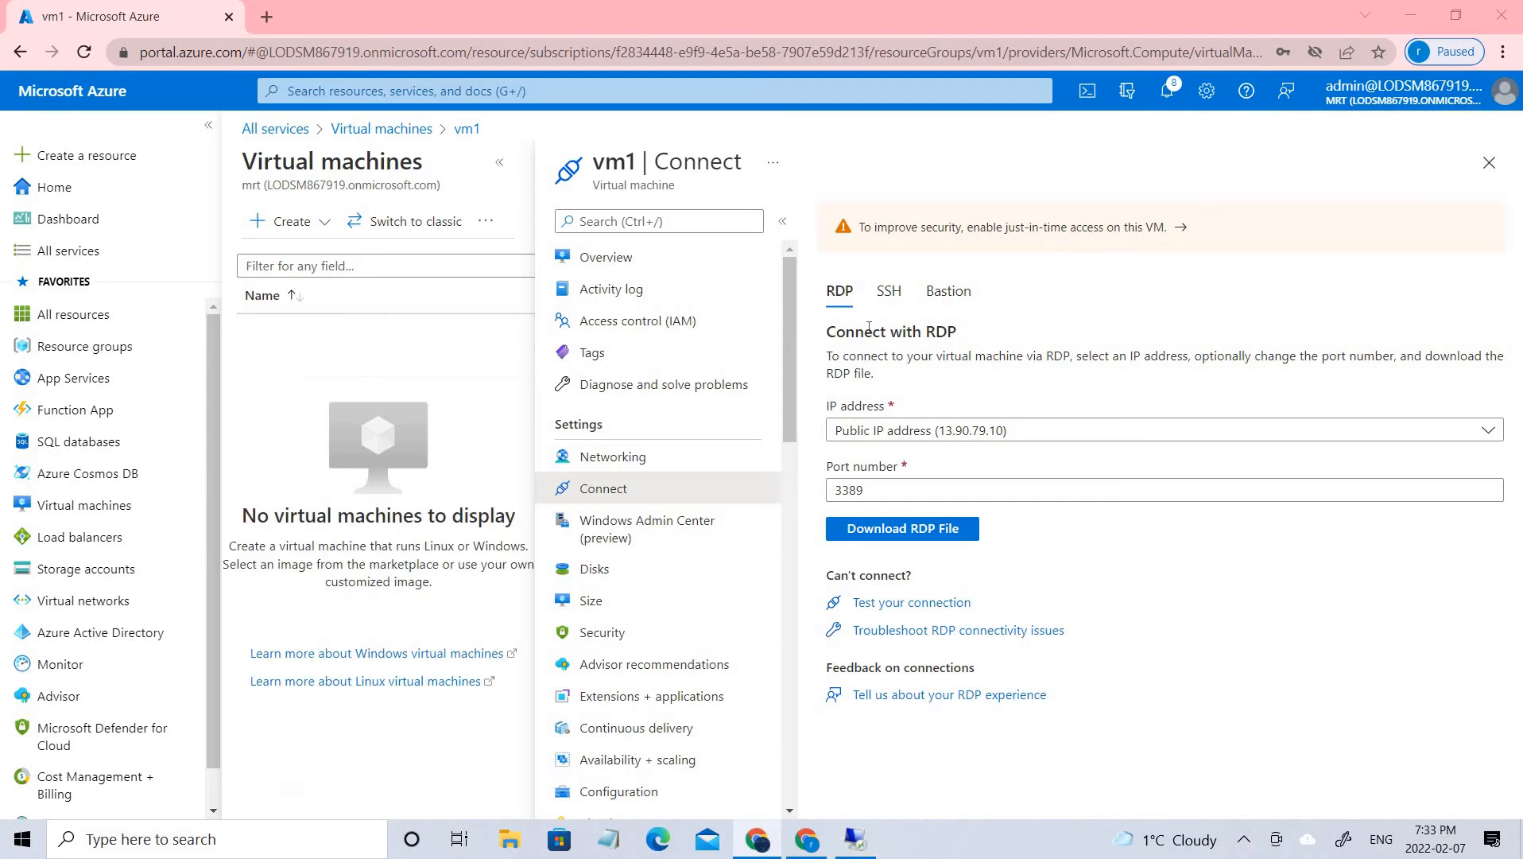
{"action": "left_click", "coordinate": [354, 129]}
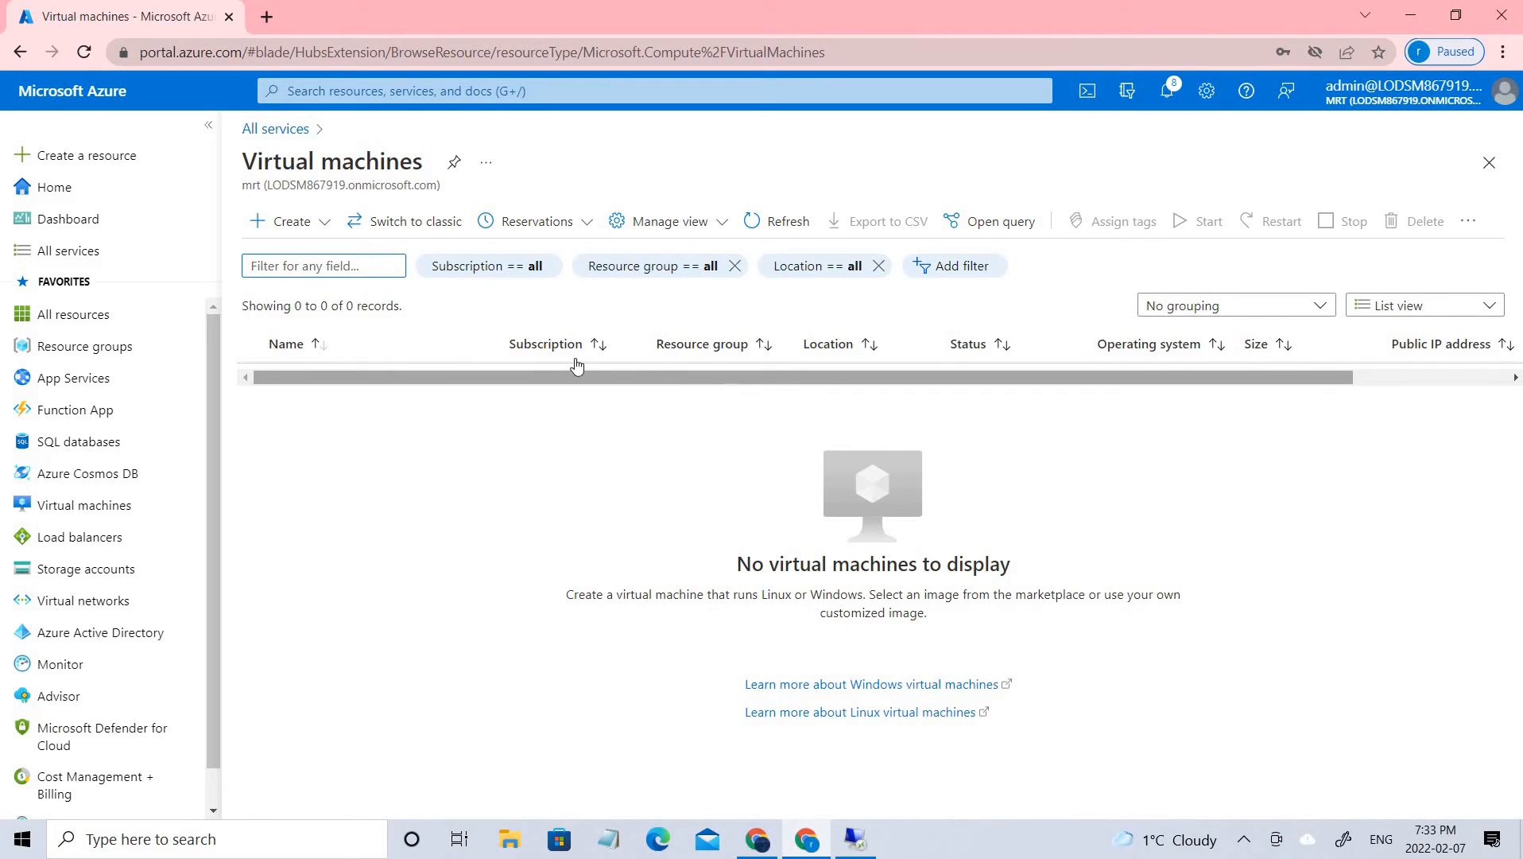
{"action": "scroll", "coordinate": [683, 388], "scroll_direction": "right", "scroll_amount": 3}
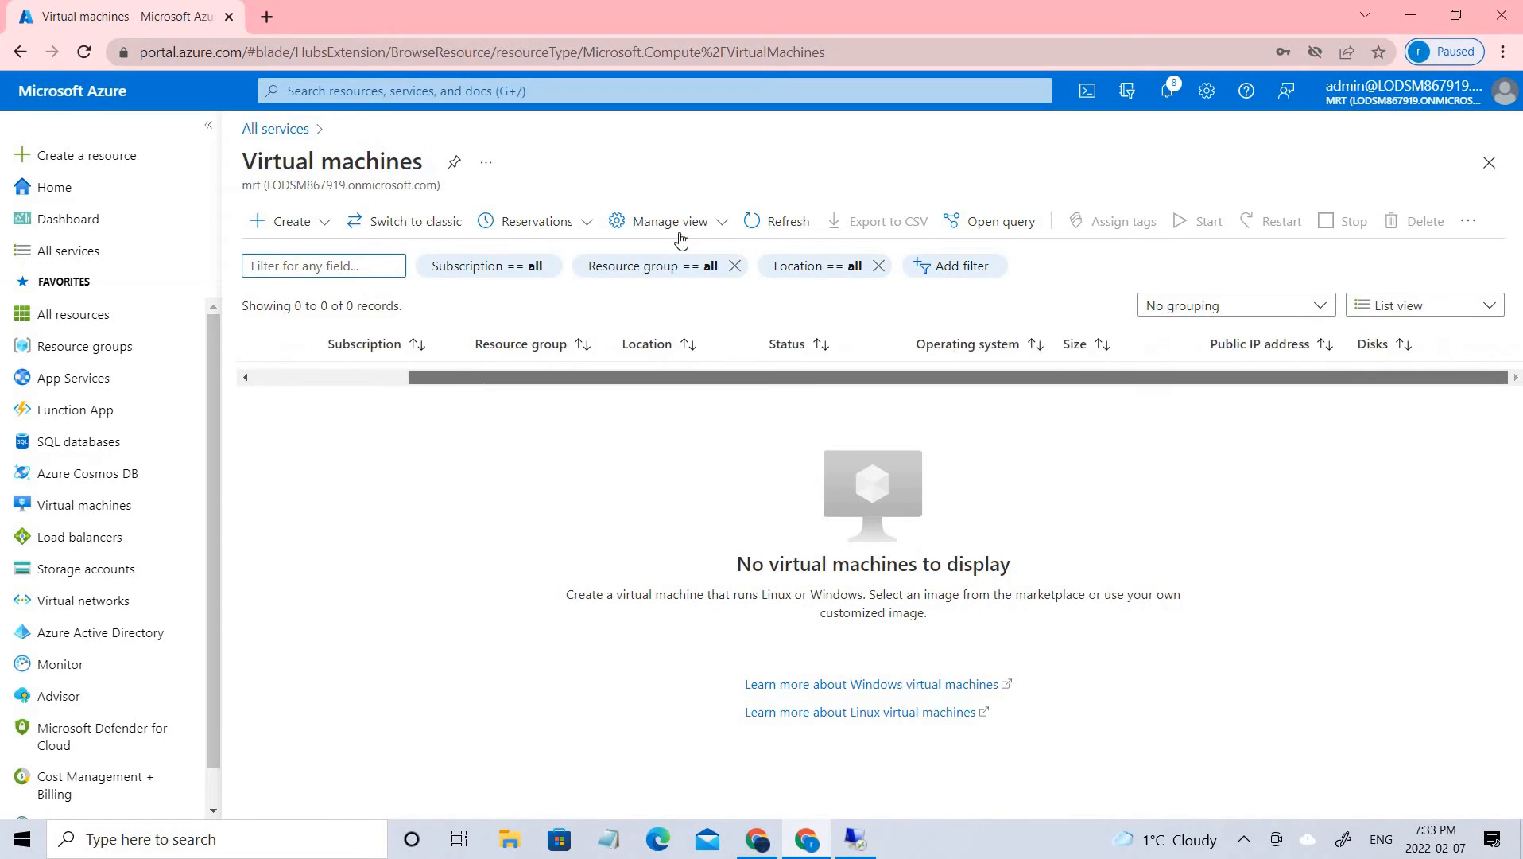
{"action": "left_click", "coordinate": [778, 222]}
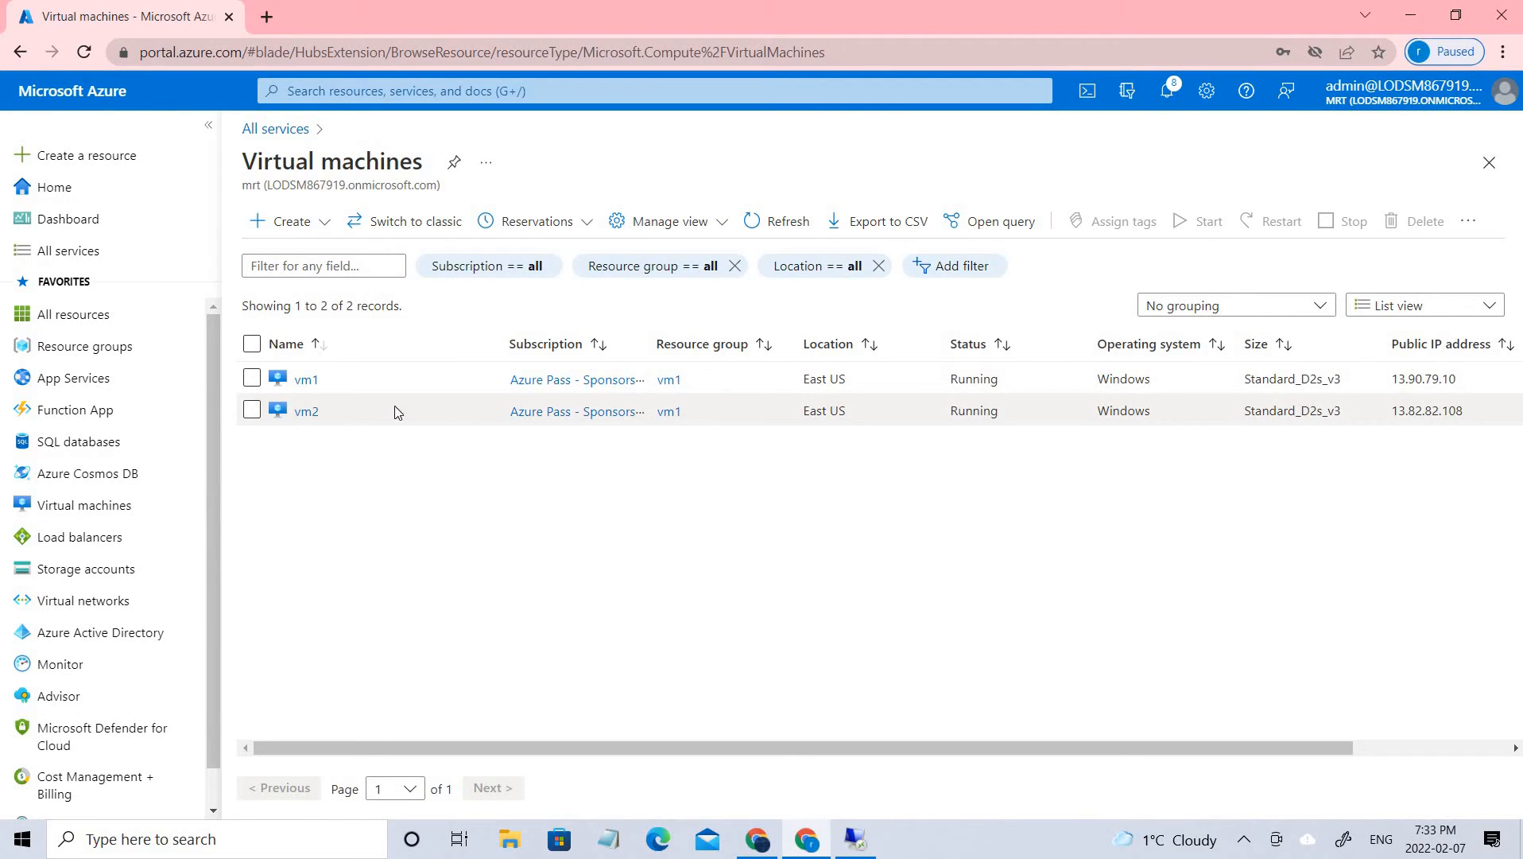
Open the RDP connection page of vm2 and download its RDP file
{"action": "left_click", "coordinate": [302, 414]}
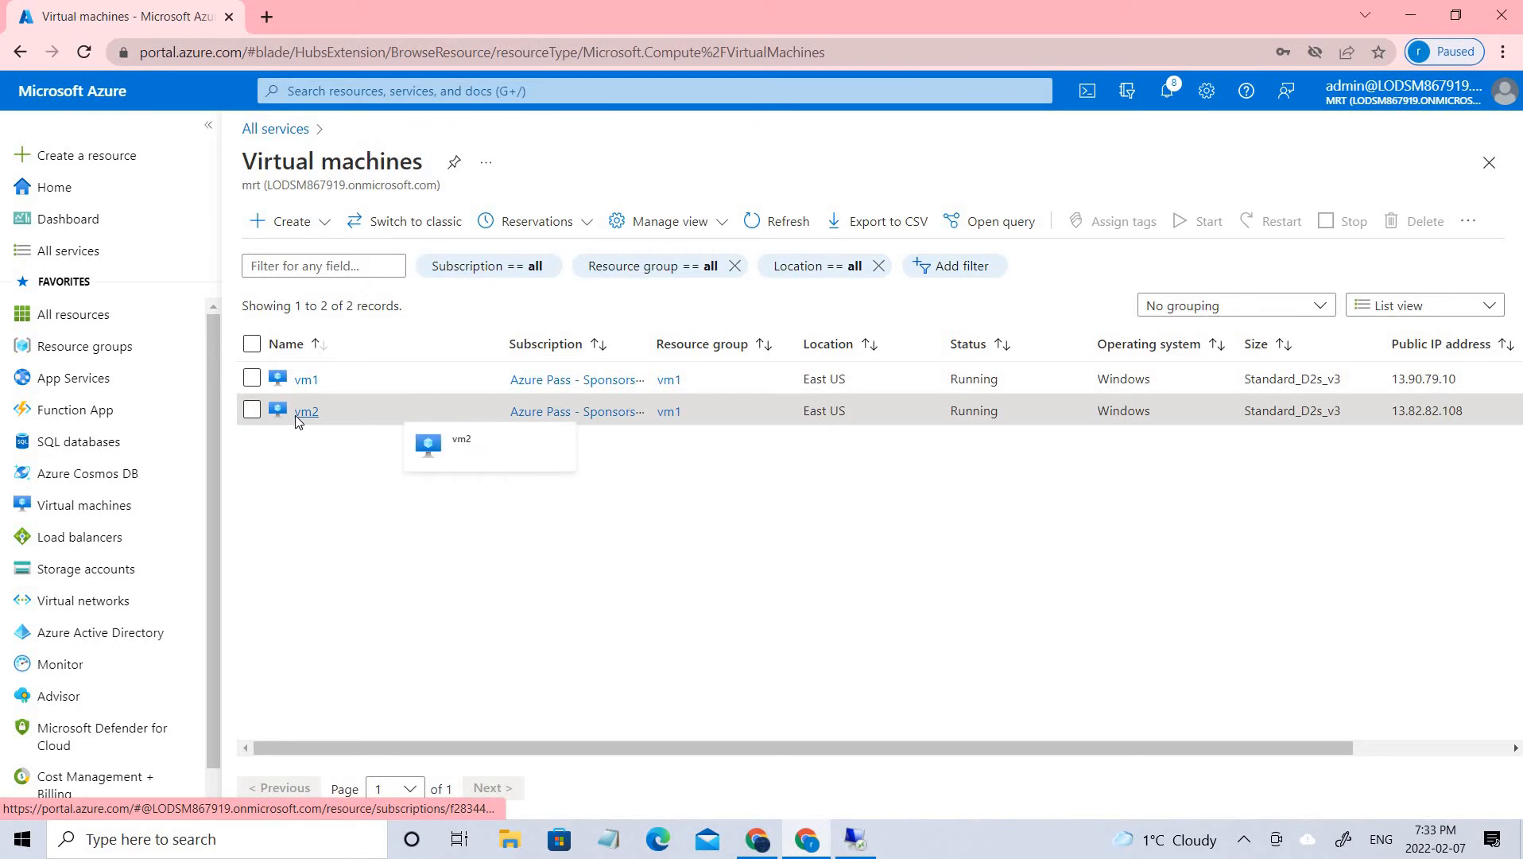
{"action": "left_click", "coordinate": [537, 223]}
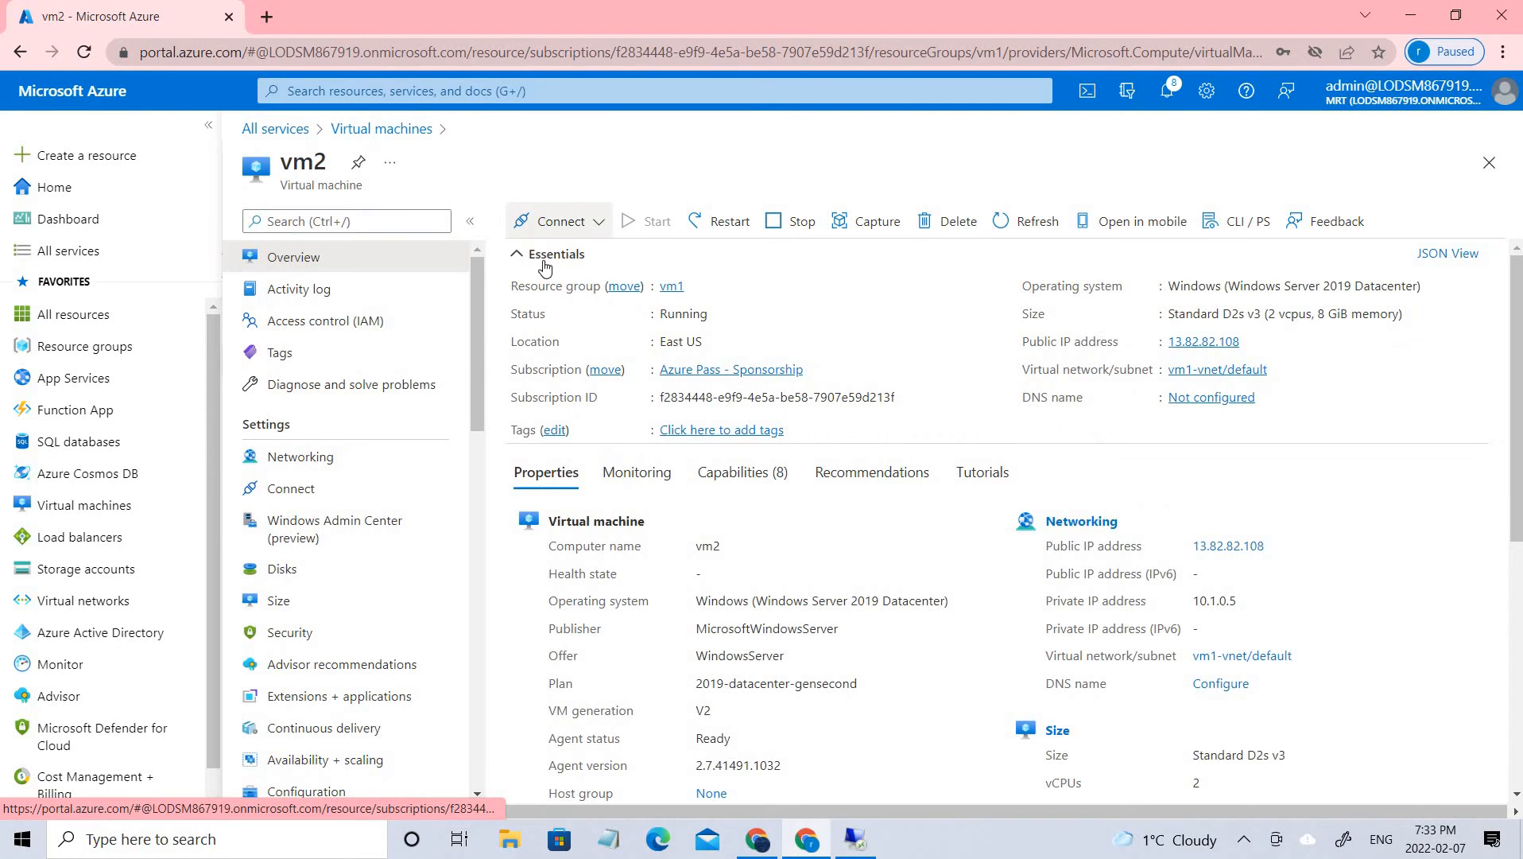
{"action": "left_click", "coordinate": [544, 256]}
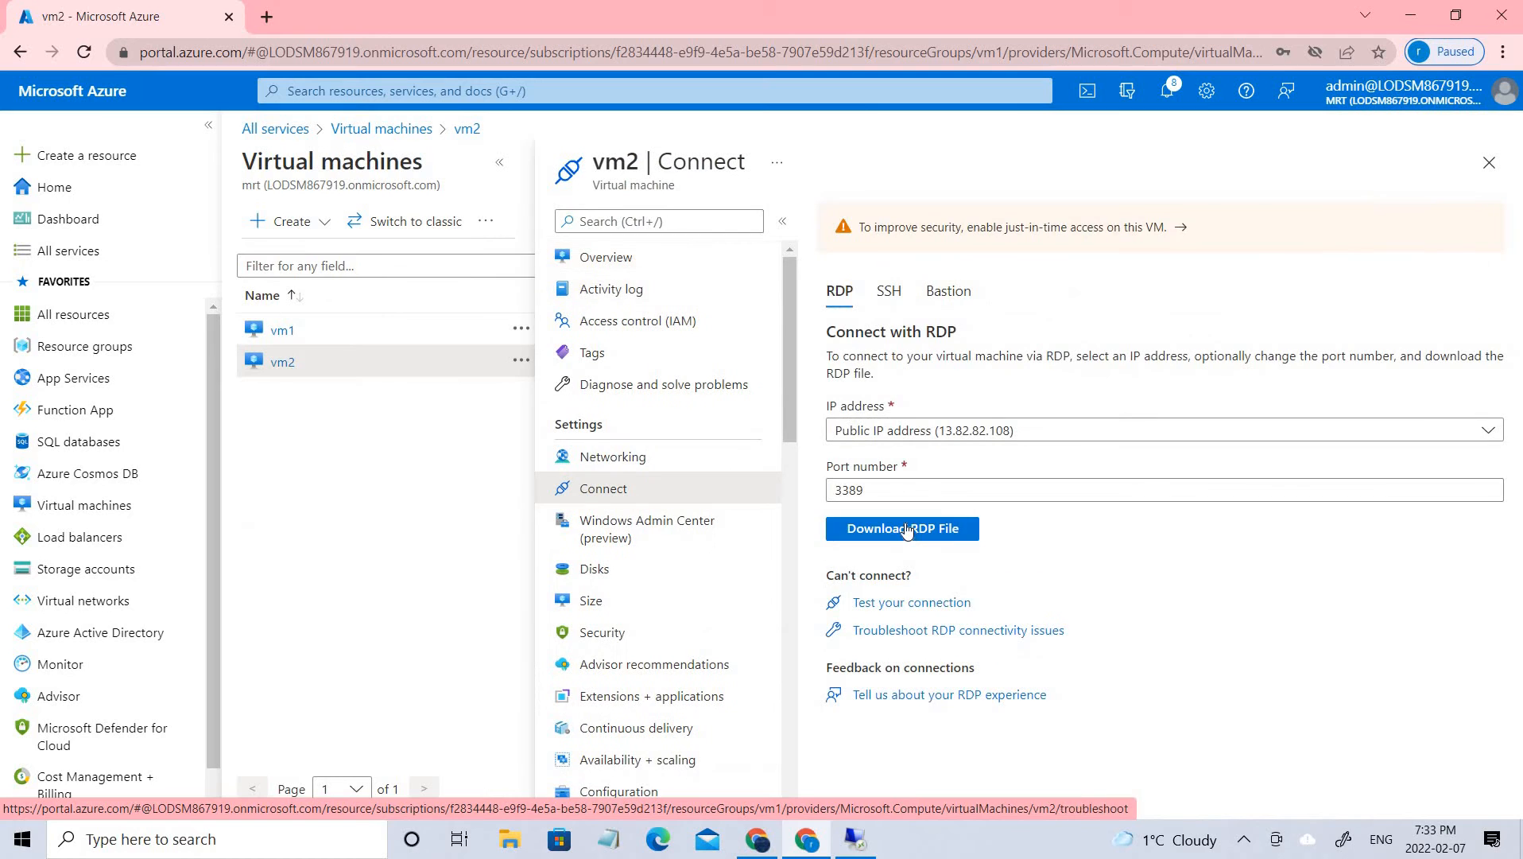
{"action": "left_click", "coordinate": [907, 528]}
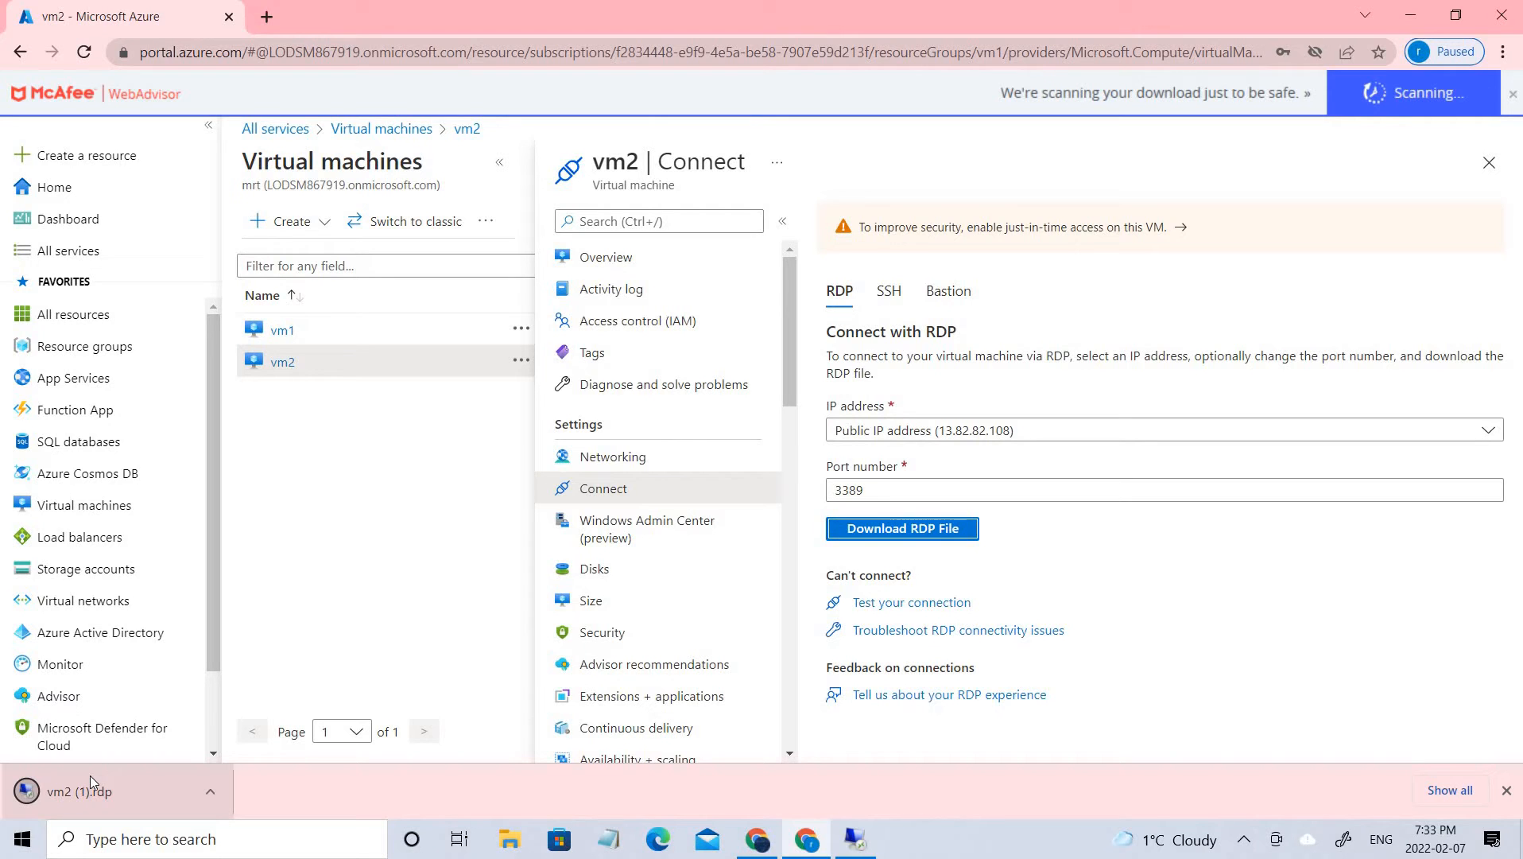
Open the downloaded vm2 RDP file and connect to the remote computer, accepting the publisher and certificate warnings
{"action": "left_click", "coordinate": [89, 774]}
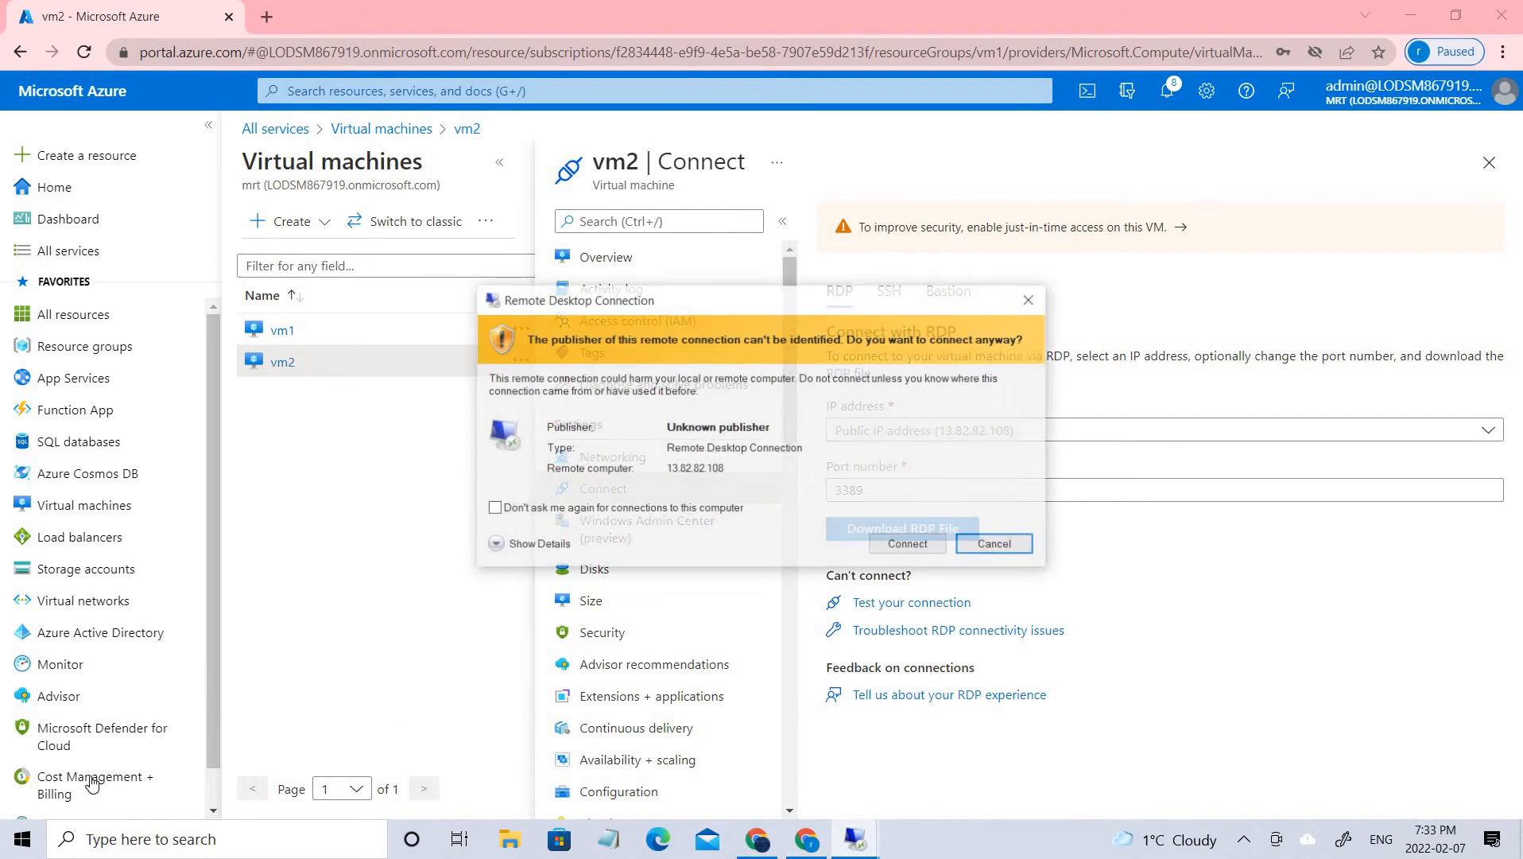
{"action": "left_click", "coordinate": [888, 546]}
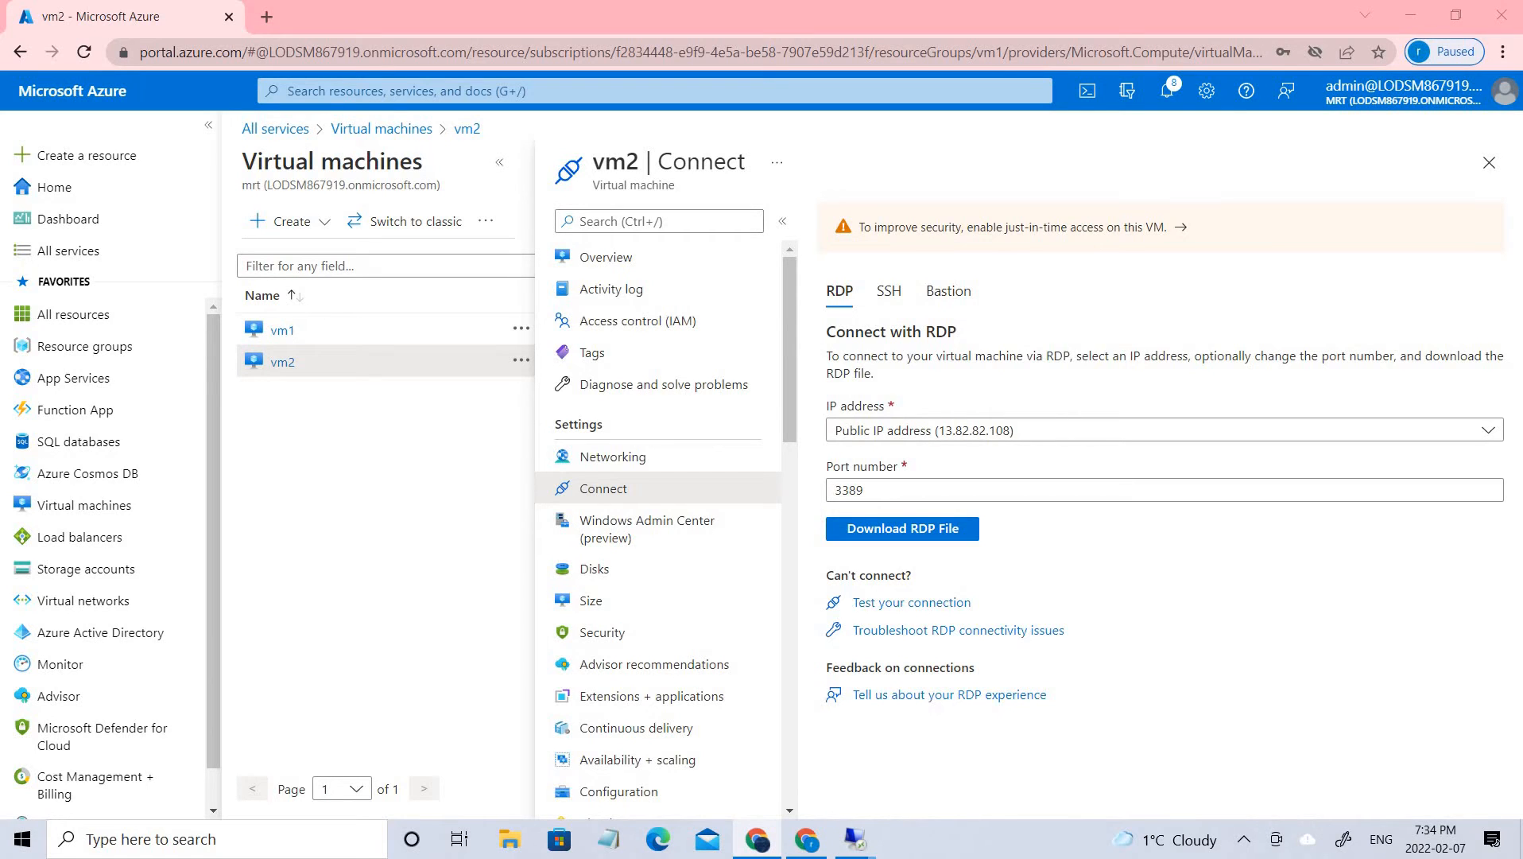
{"action": "key", "text": "alt+Tab"}
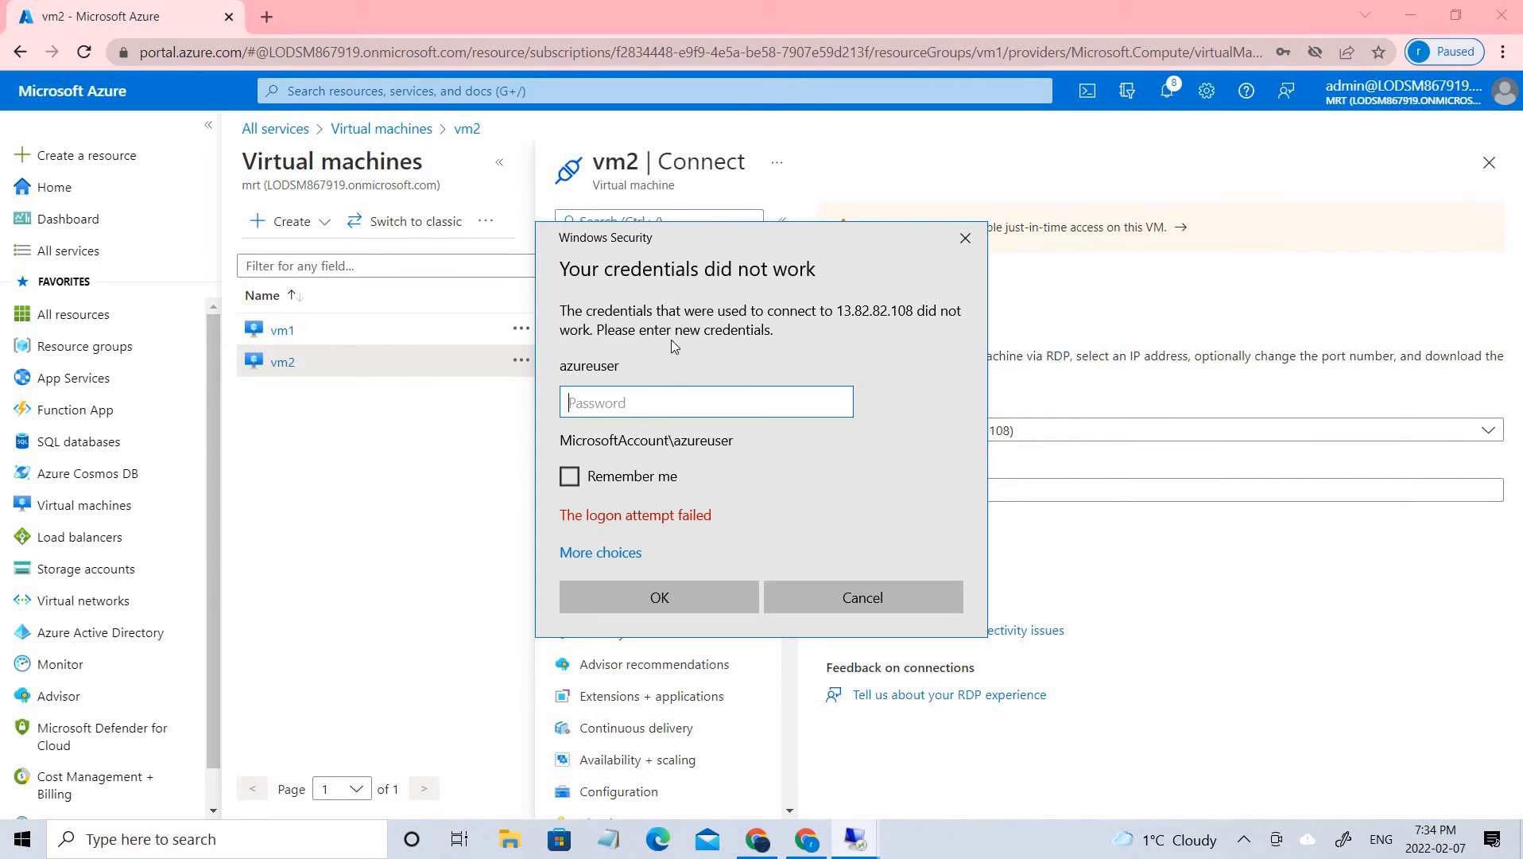
{"action": "left_click_drag", "start_coordinate": [703, 237], "coordinate": [1522, 195]}
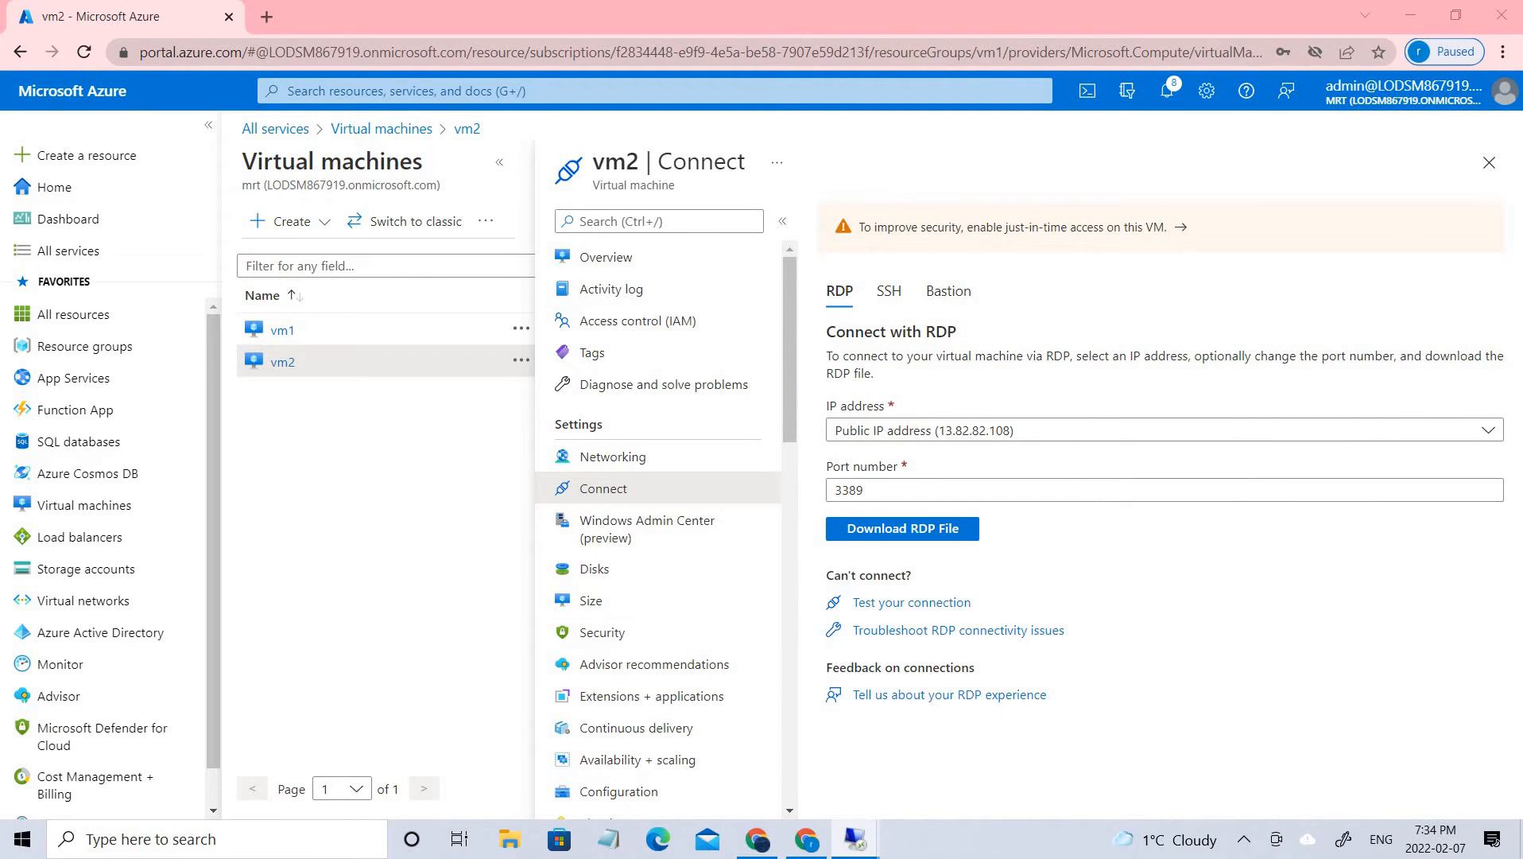
{"action": "key", "text": "alt+Tab"}
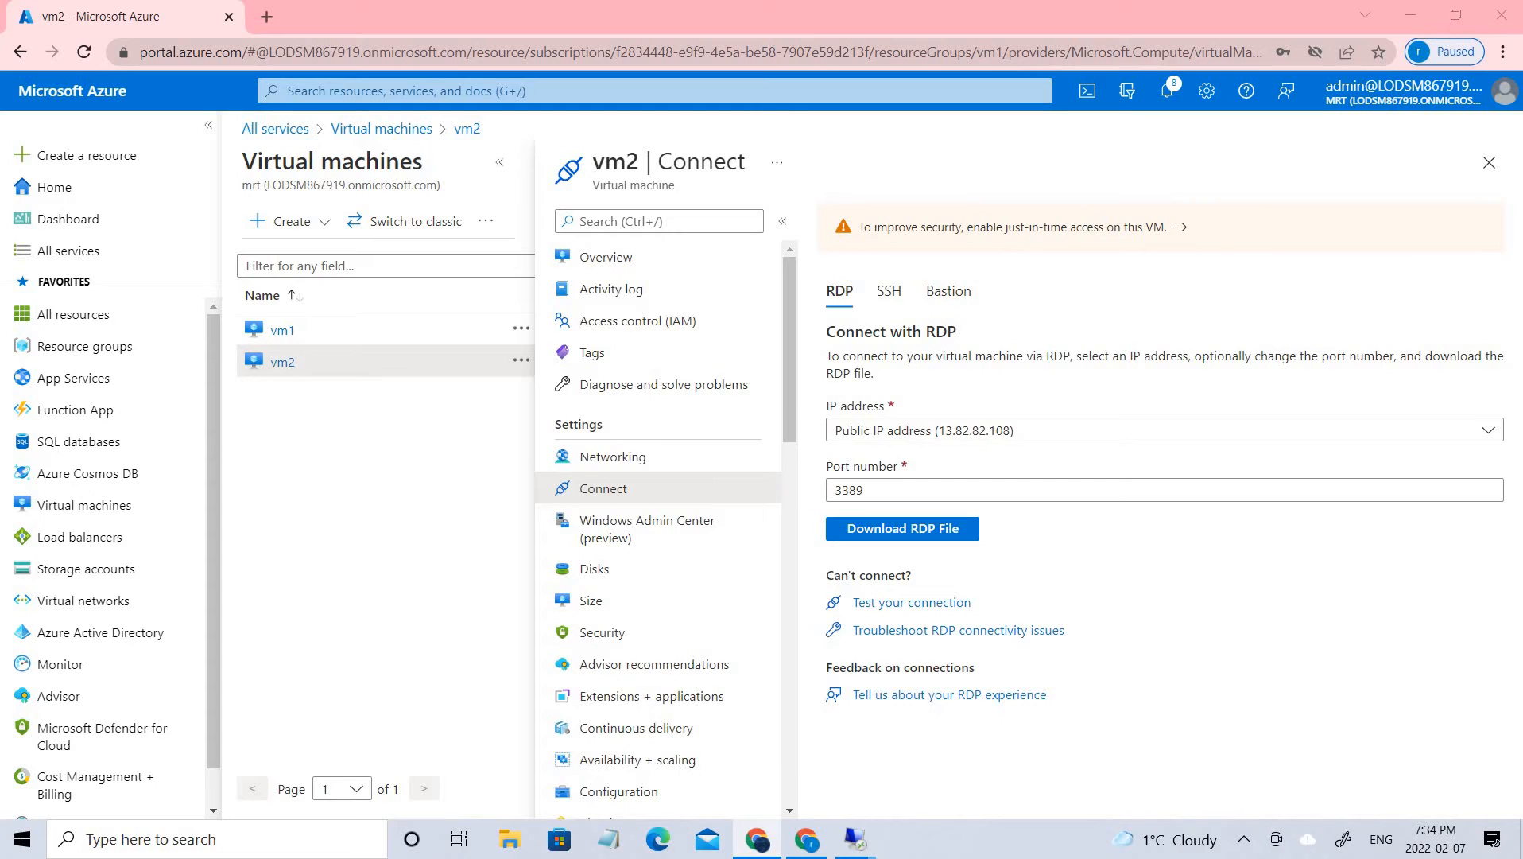
{"action": "key", "text": "alt+Tab"}
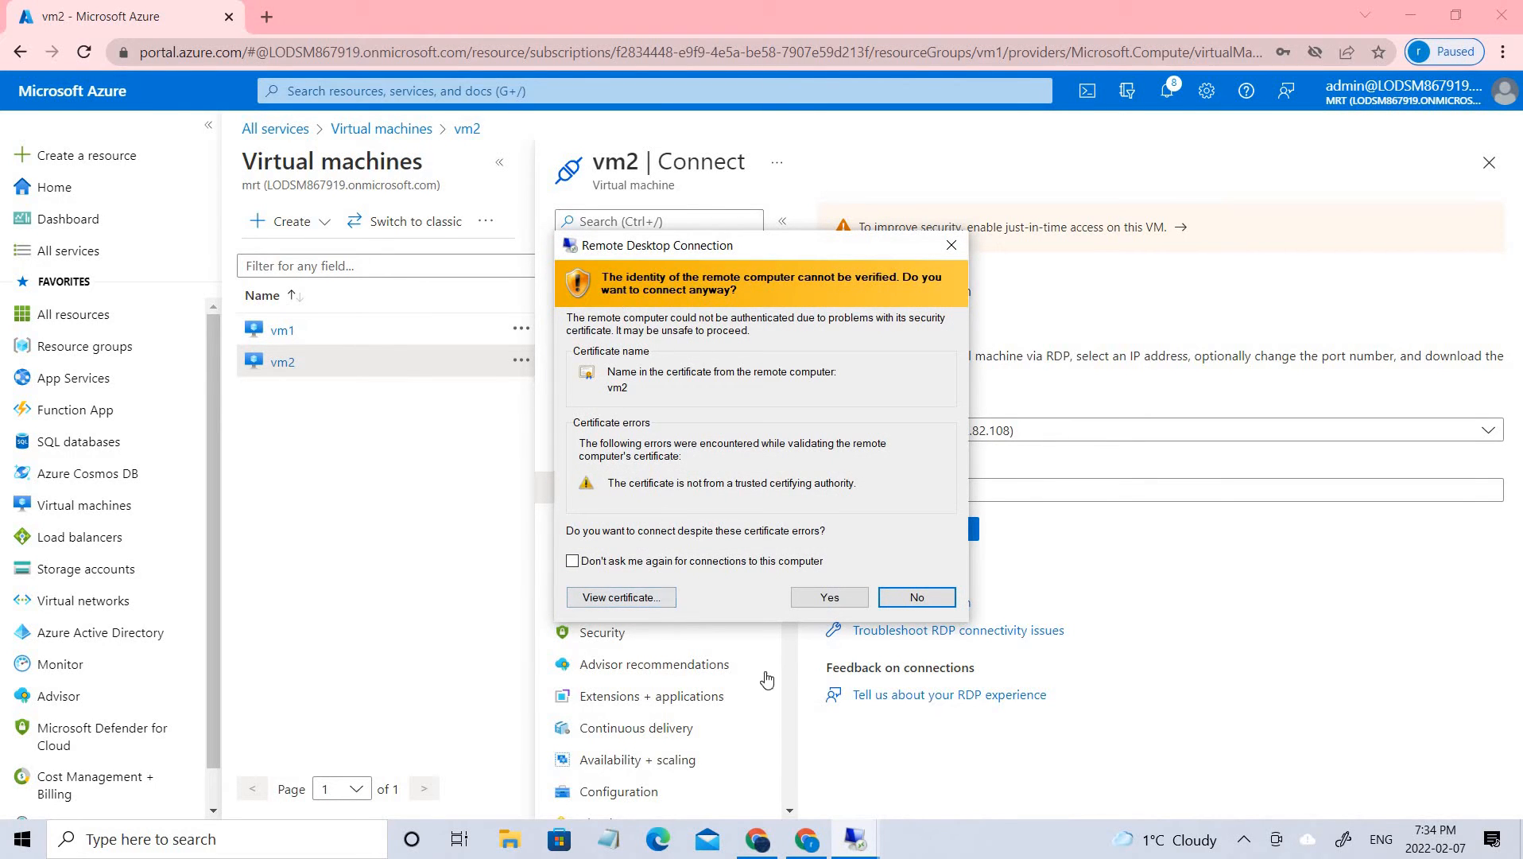
{"action": "left_click", "coordinate": [829, 604]}
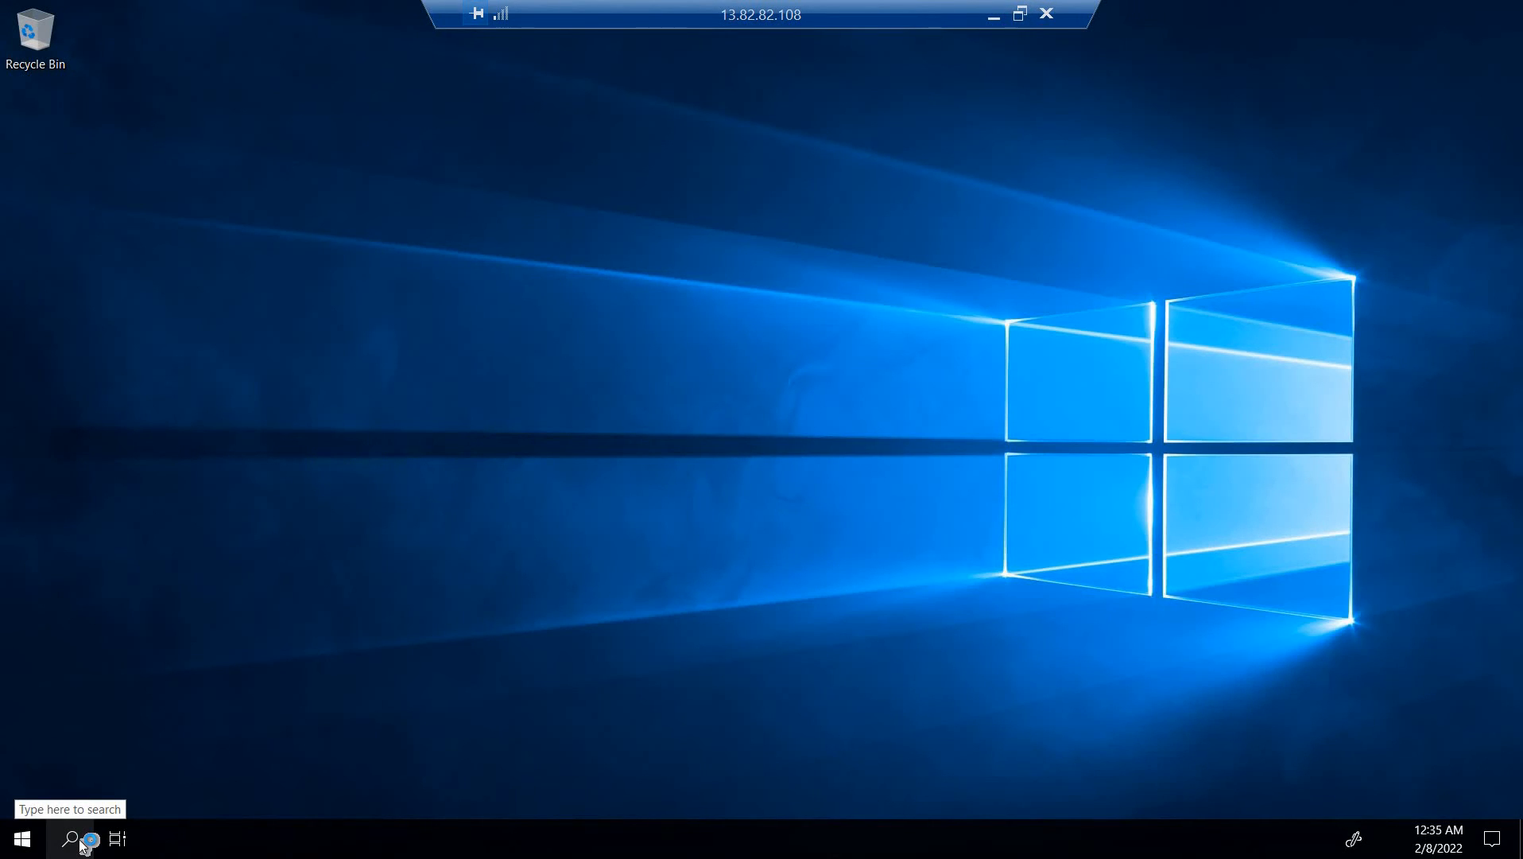
Close the Server Manager pop-up on the remote vm2 desktop and open the Network & Internet status page in Windows settings
{"action": "left_click", "coordinate": [79, 845]}
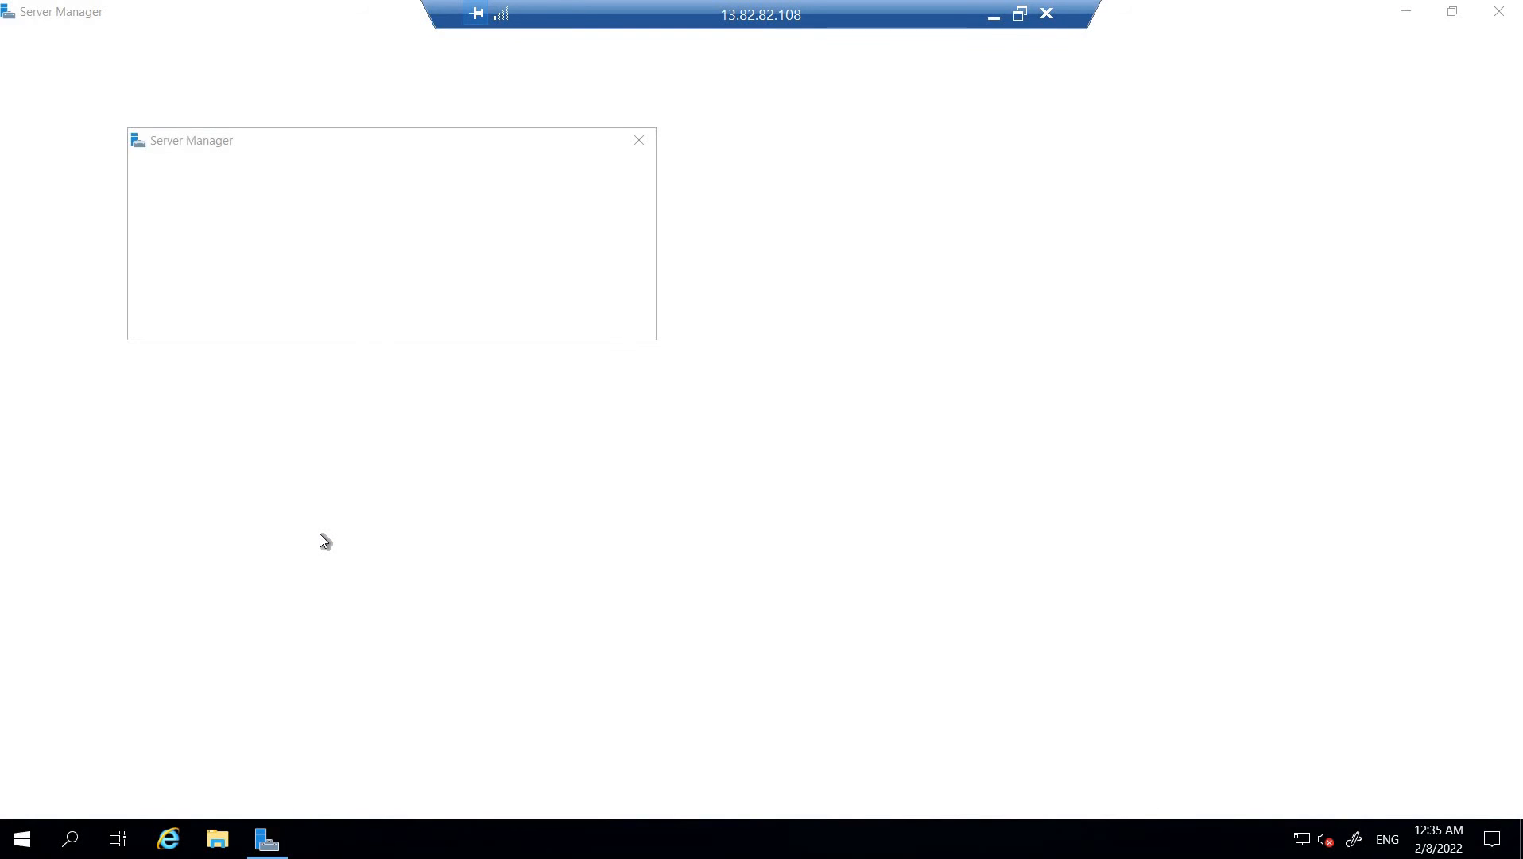
{"action": "left_click", "coordinate": [636, 142]}
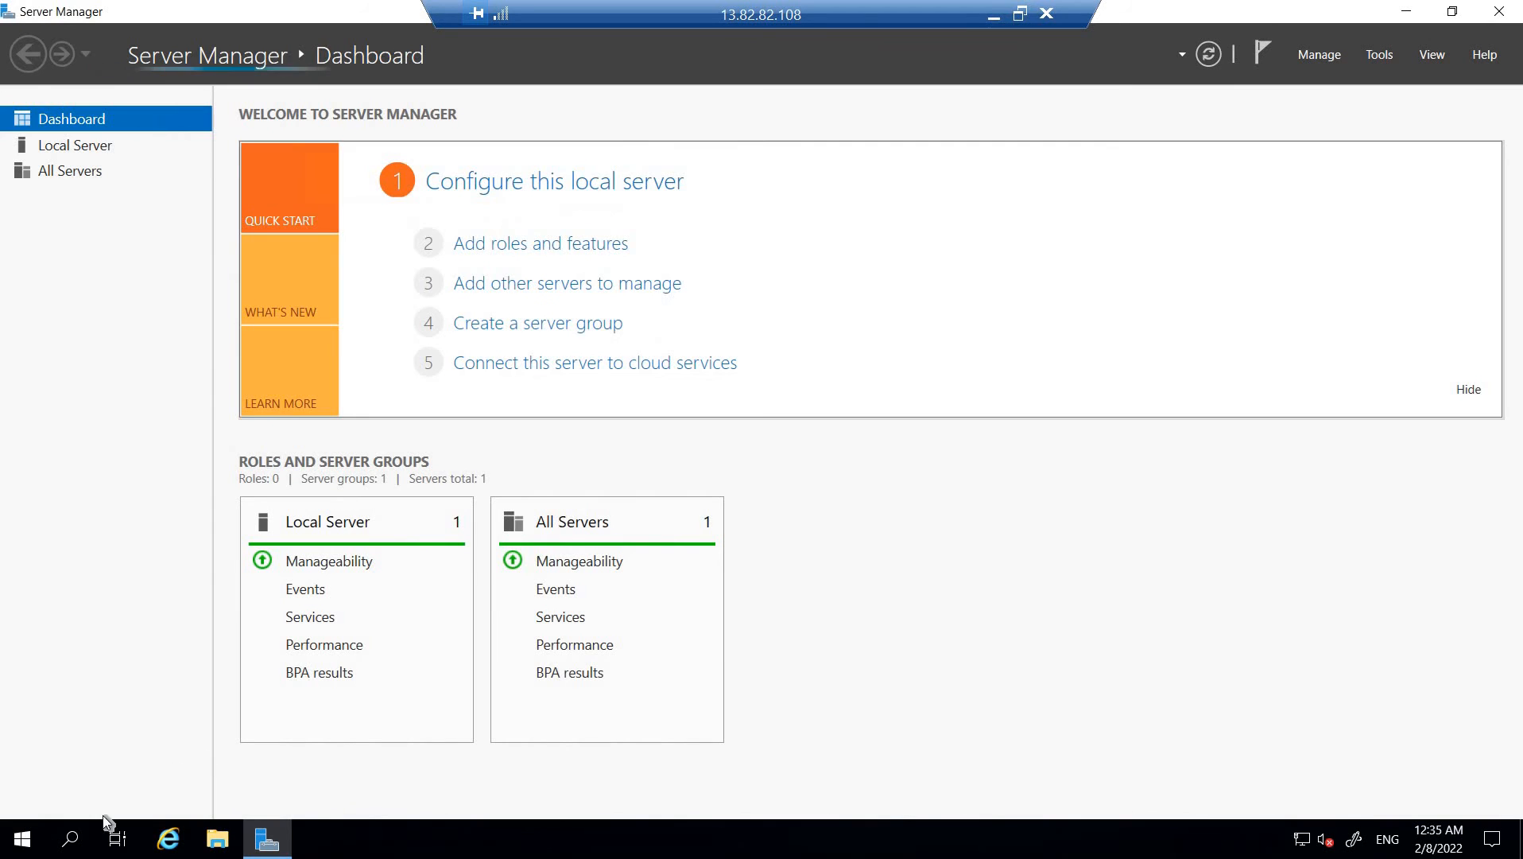
{"action": "left_click", "coordinate": [70, 841]}
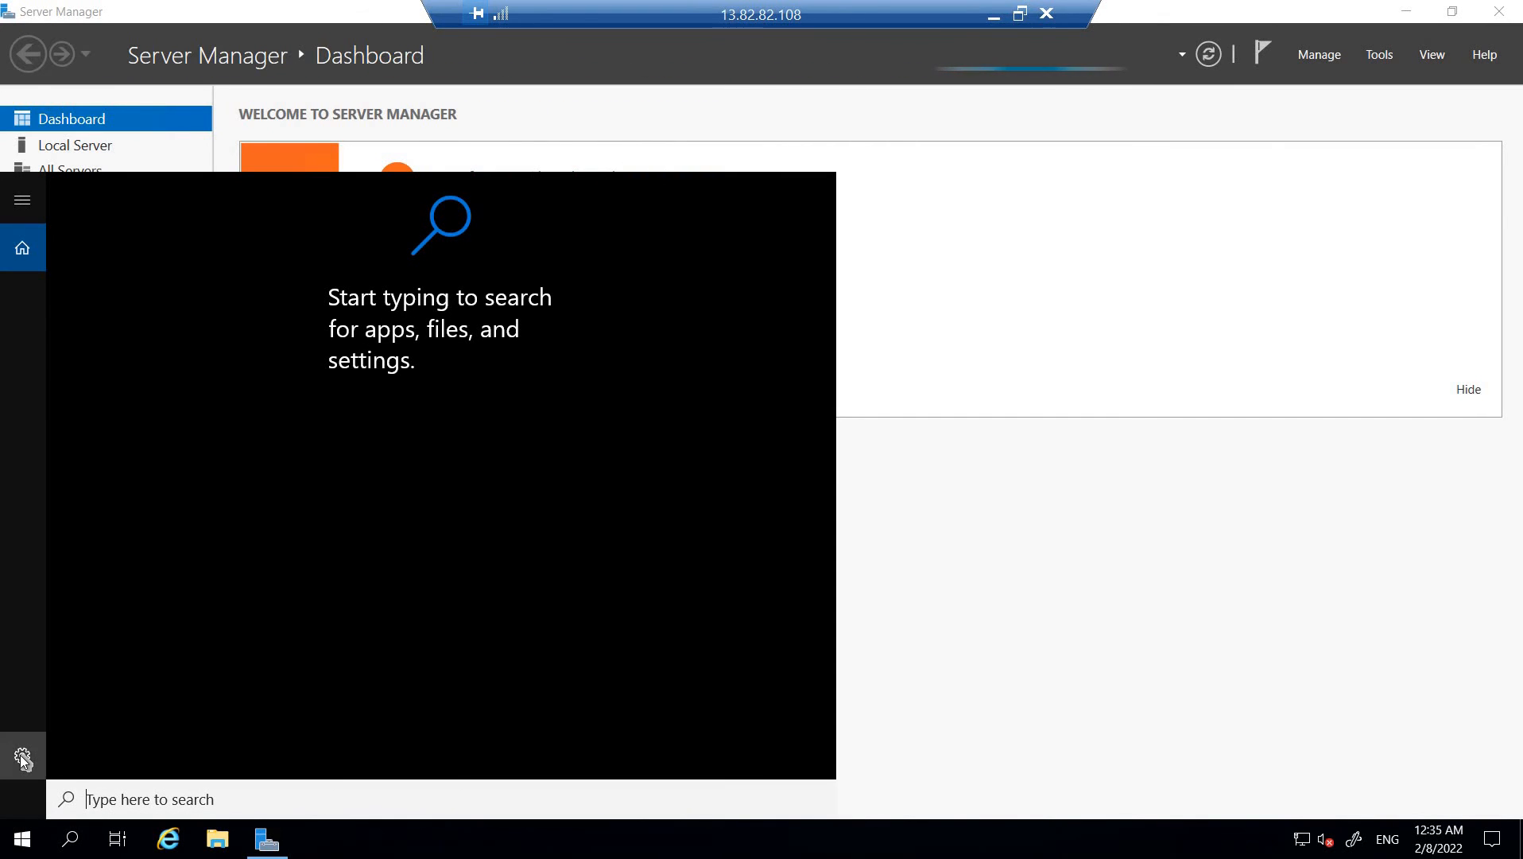
{"action": "left_click", "coordinate": [23, 756]}
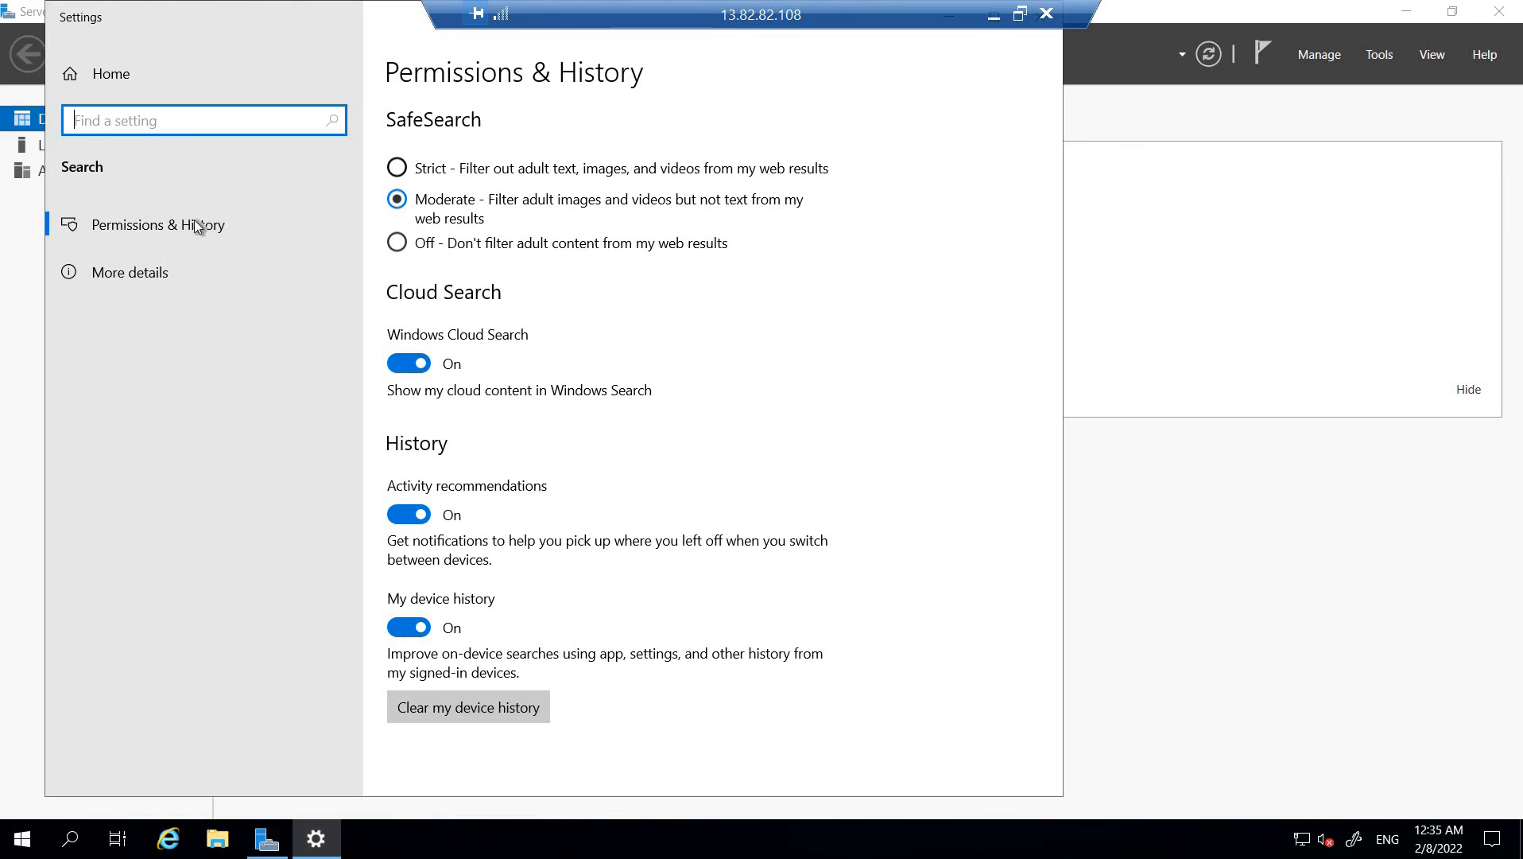
{"action": "left_click", "coordinate": [152, 52]}
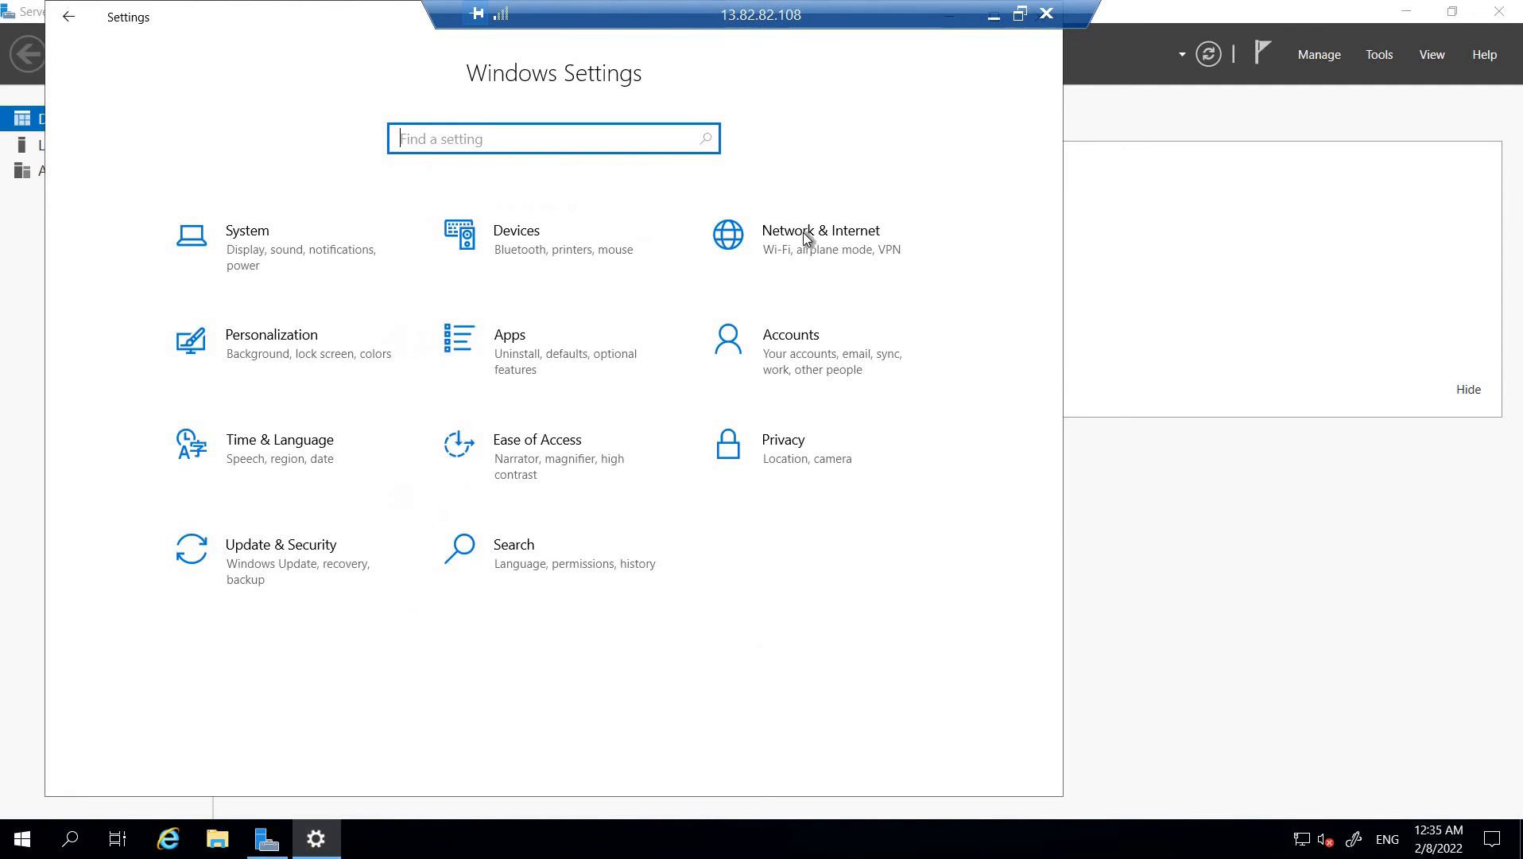
{"action": "left_click", "coordinate": [803, 235]}
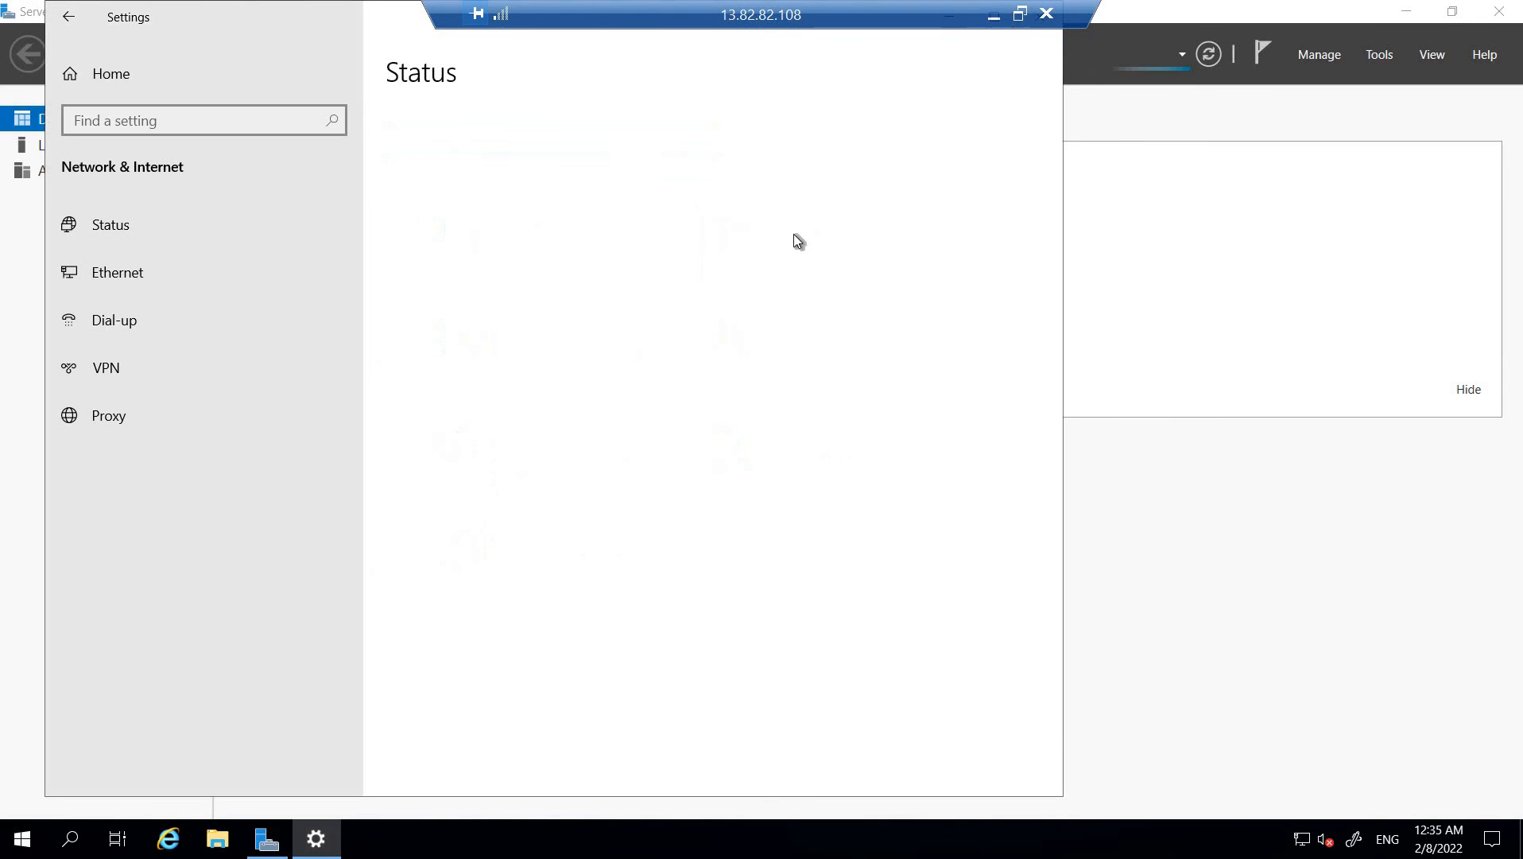
Open the Windows Firewall settings on vm2 and turn off Windows Defender Firewall for the public network
{"action": "scroll", "coordinate": [442, 683], "scroll_direction": "down", "scroll_amount": 1}
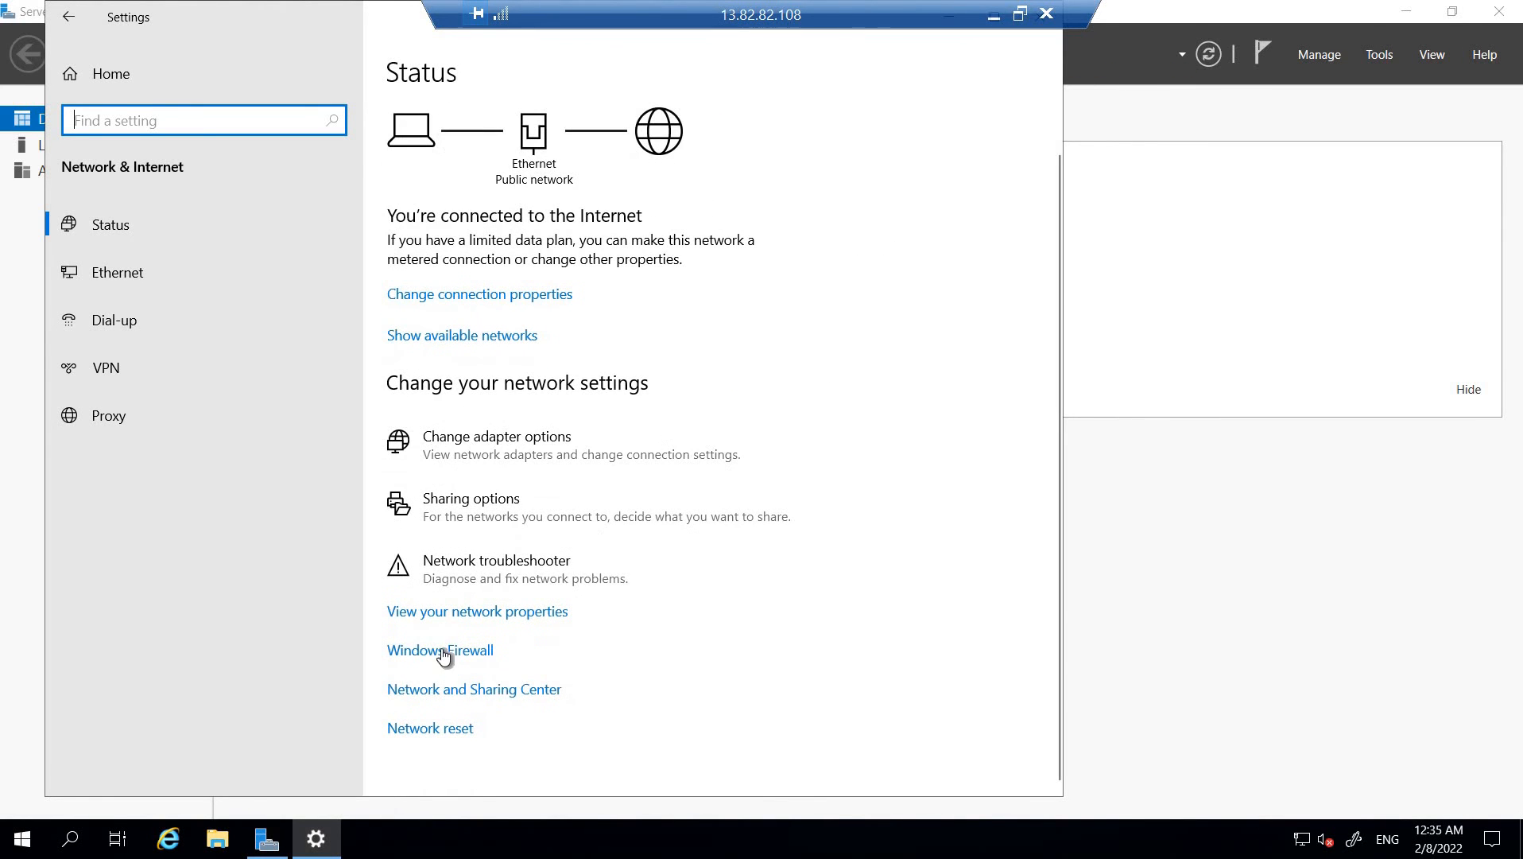
{"action": "left_click", "coordinate": [445, 654]}
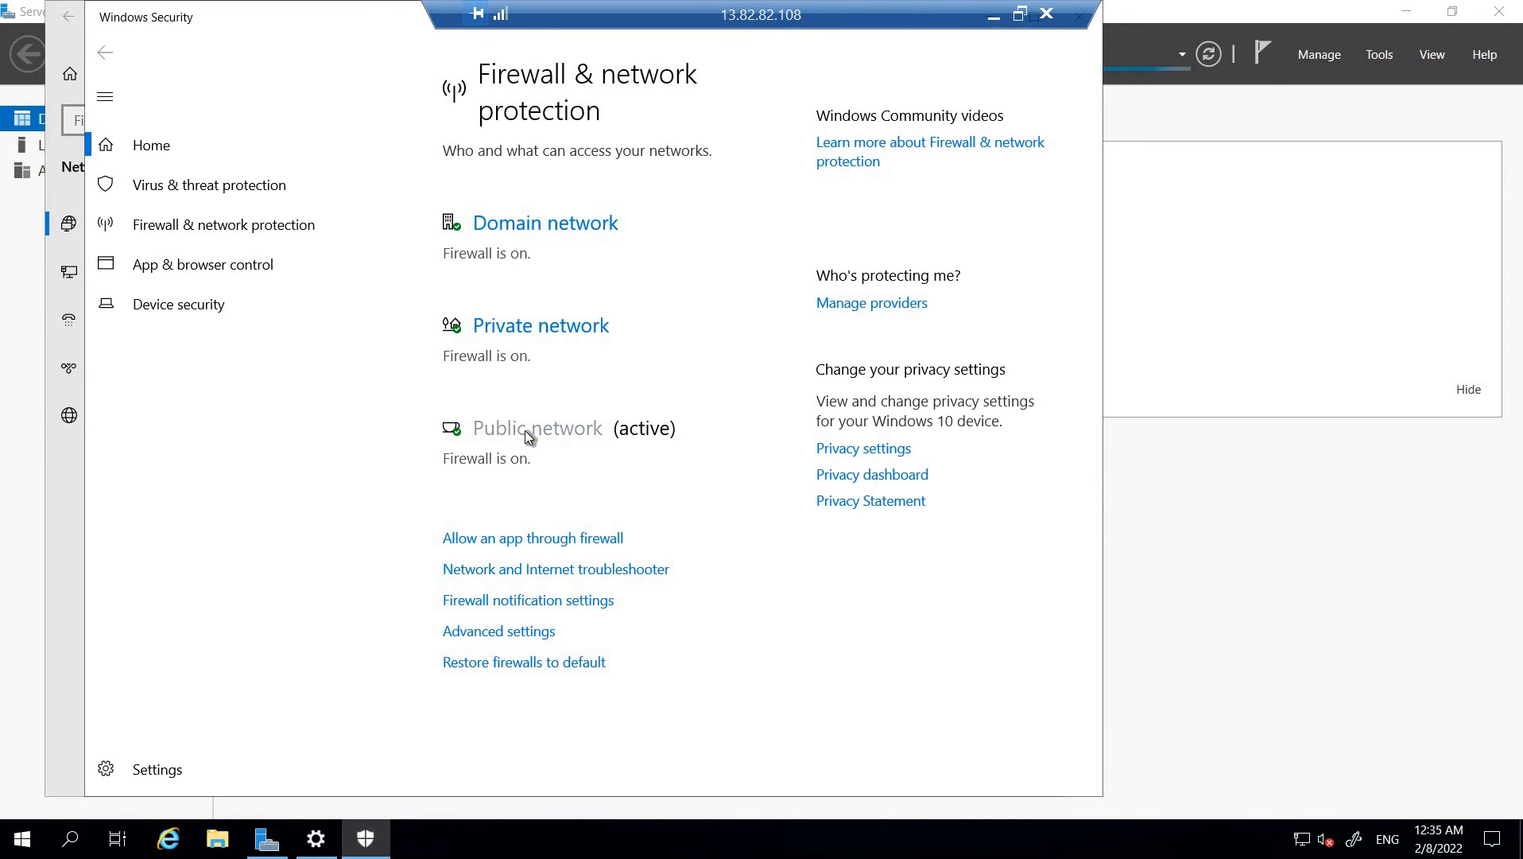
{"action": "left_click", "coordinate": [525, 429]}
{"action": "left_click", "coordinate": [469, 447]}
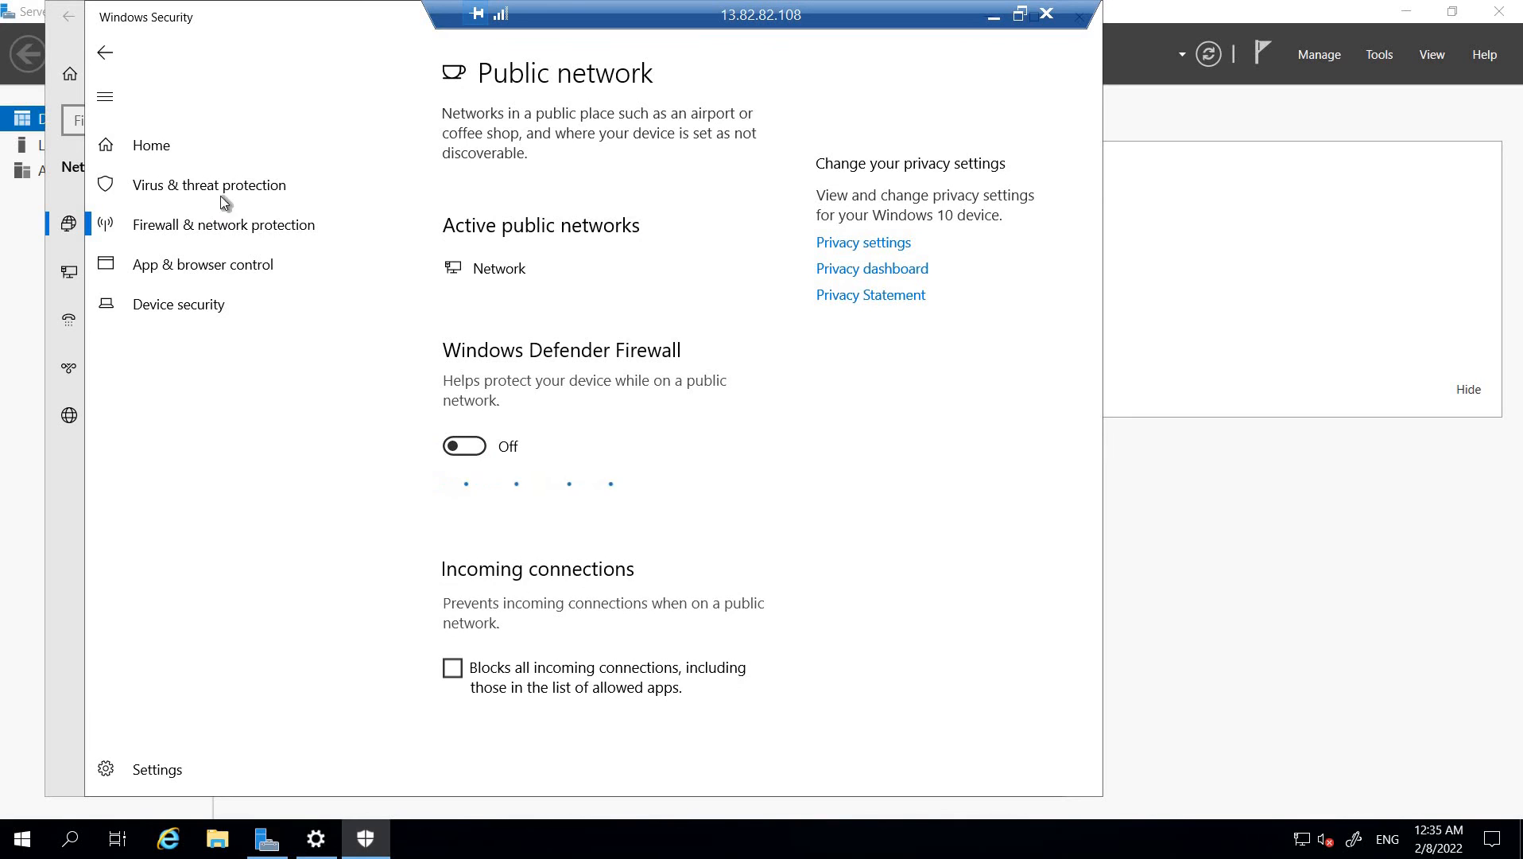
{"action": "left_click", "coordinate": [104, 51]}
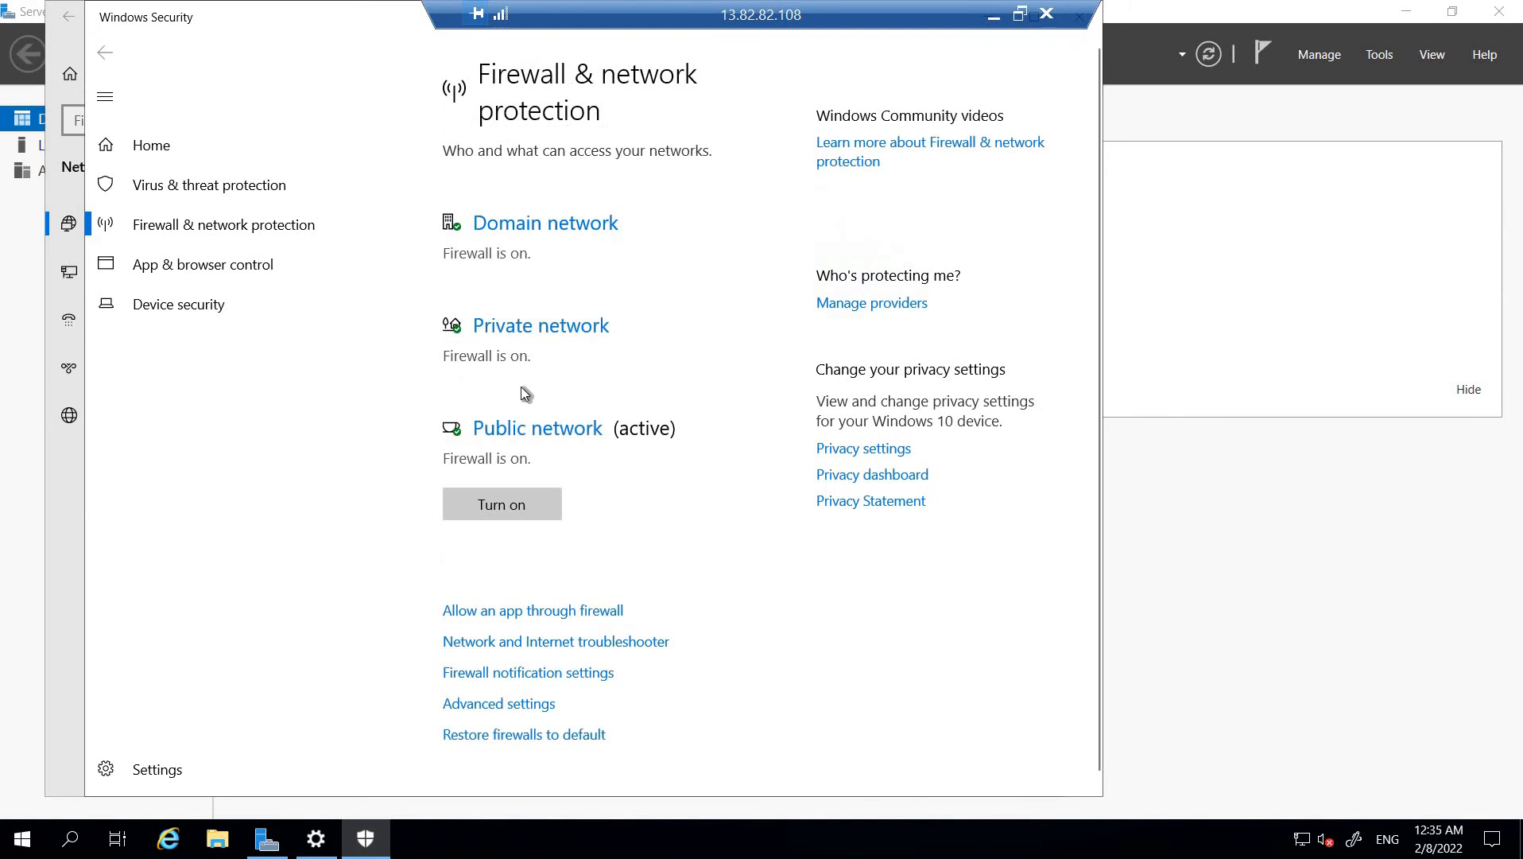
Turn off Windows Defender Firewall for the private network on vm2 and return to the firewall overview
{"action": "left_click", "coordinate": [491, 328]}
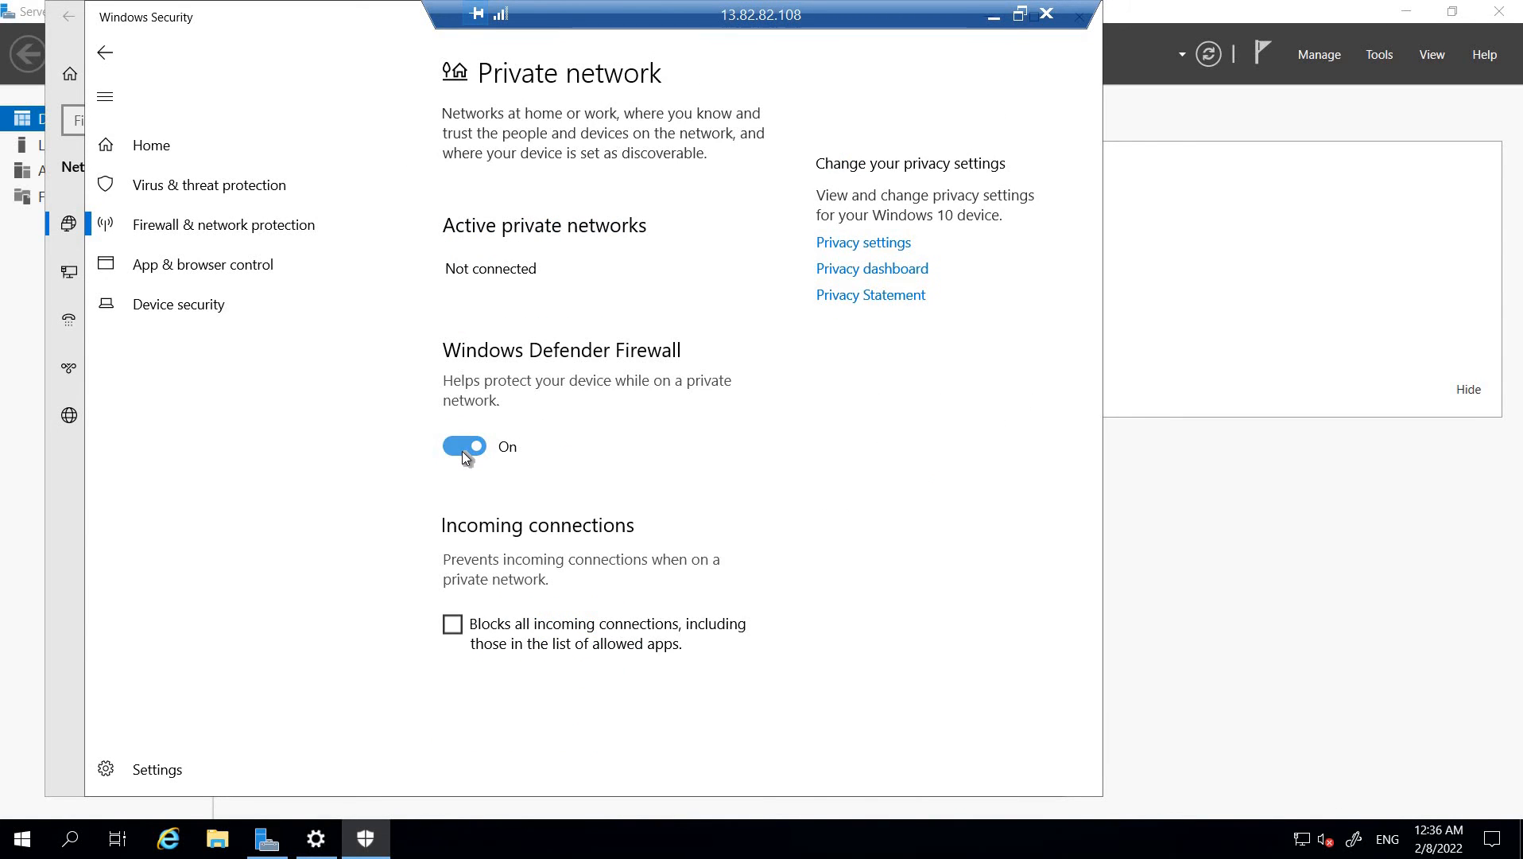
{"action": "left_click", "coordinate": [466, 451]}
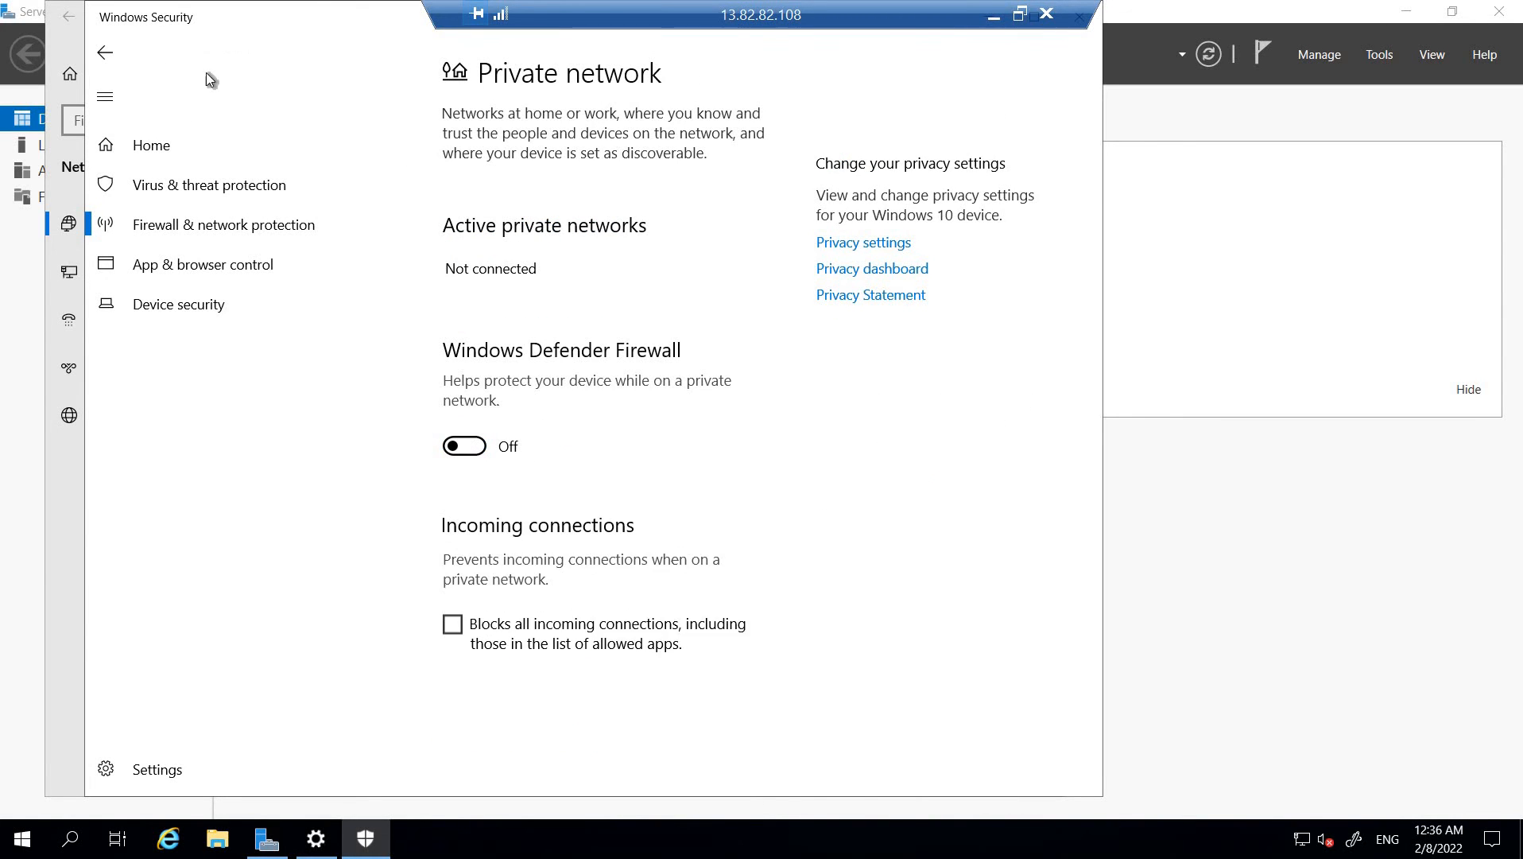
{"action": "left_click", "coordinate": [107, 54]}
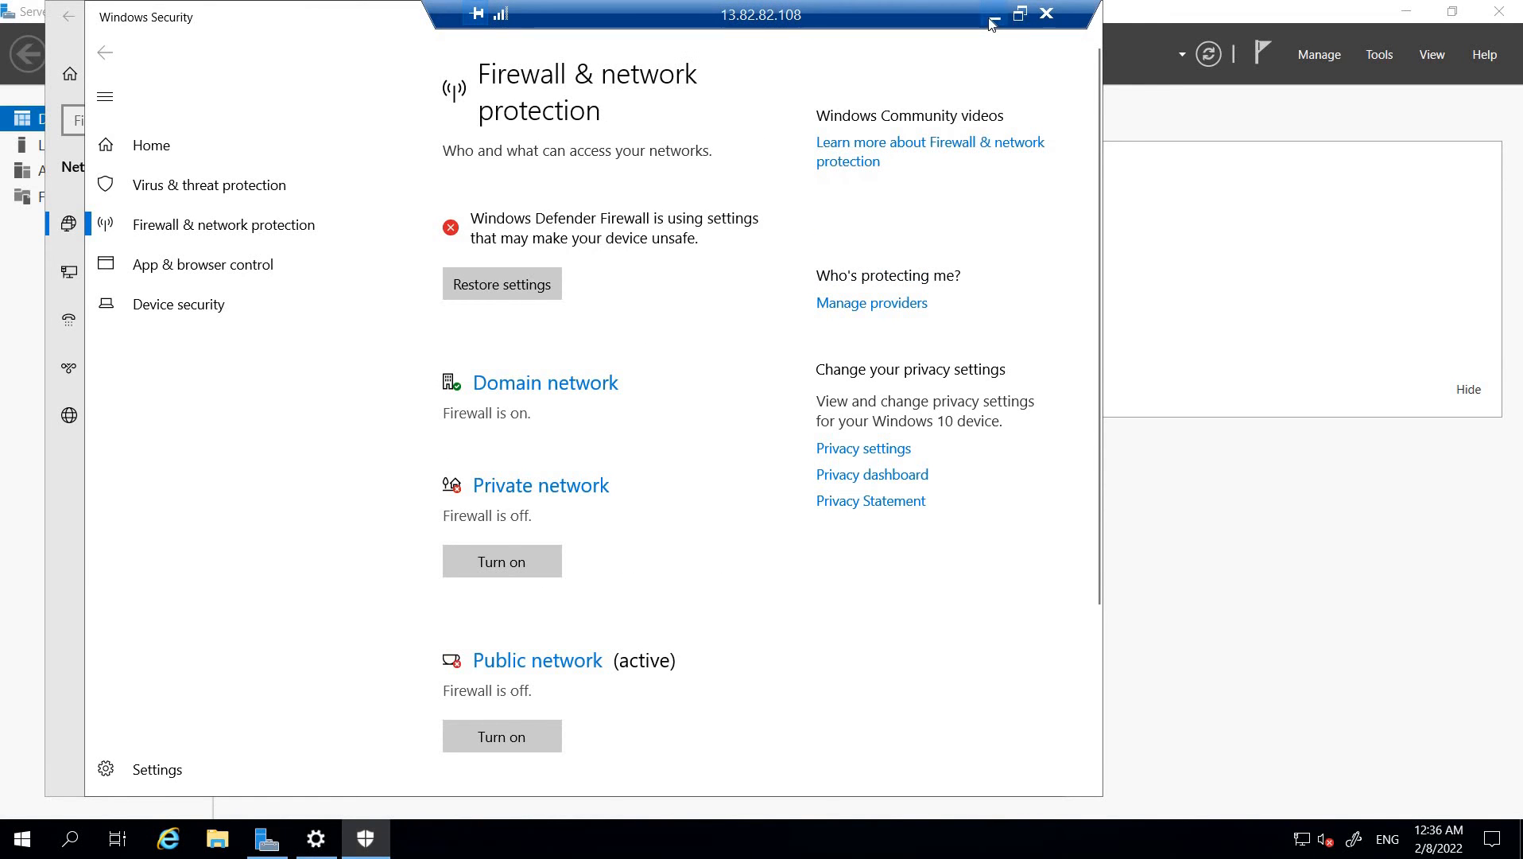
Switch from the vm2 session to the vm1 remote session and run ping vm2 again in PowerShell
{"action": "left_click", "coordinate": [994, 16]}
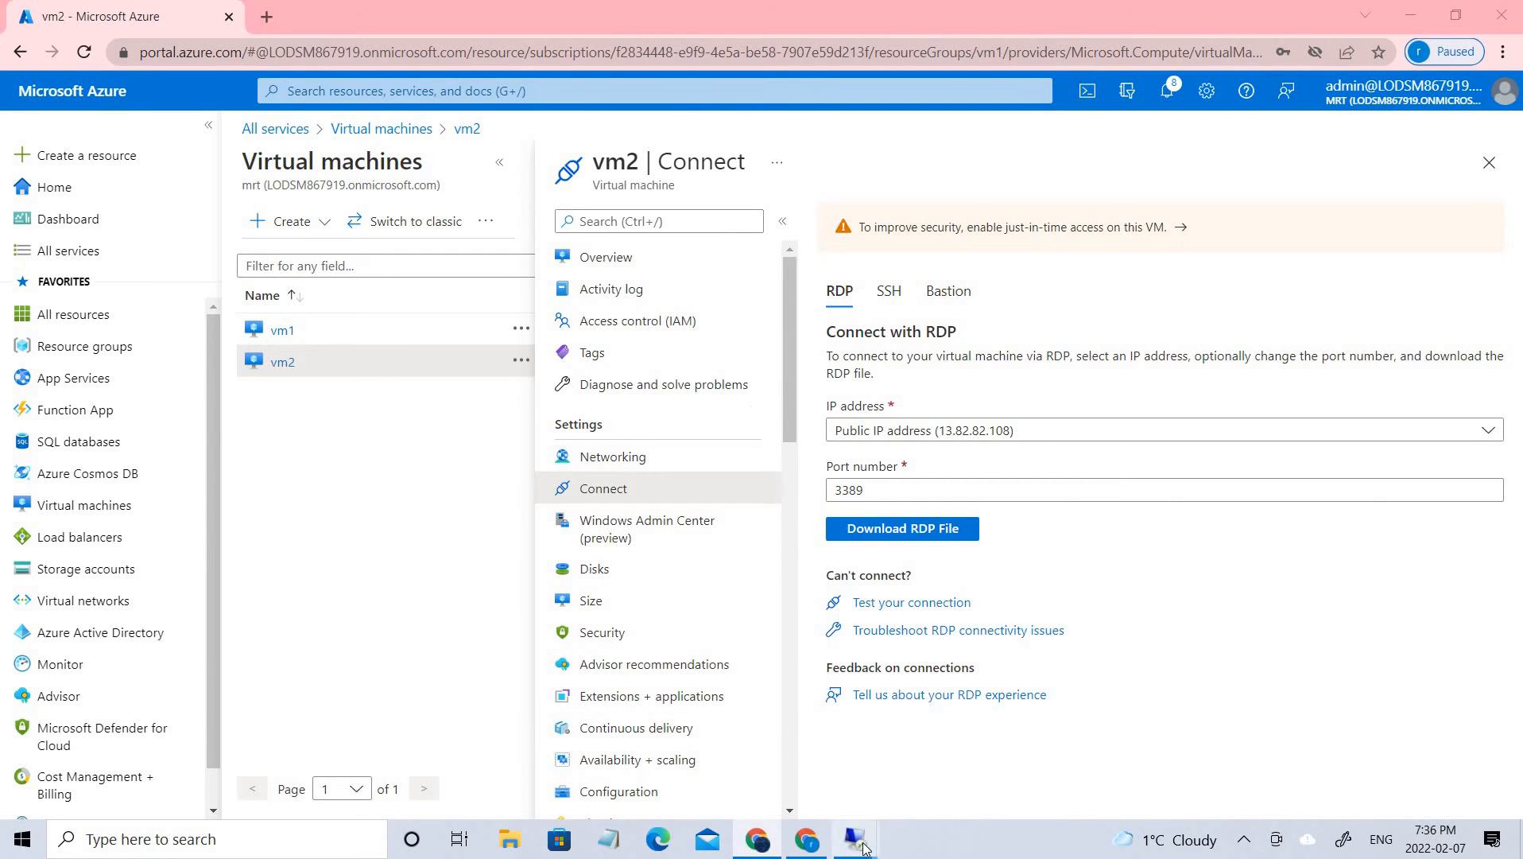
{"action": "mouse_move", "coordinate": [856, 841]}
{"action": "left_click", "coordinate": [743, 706]}
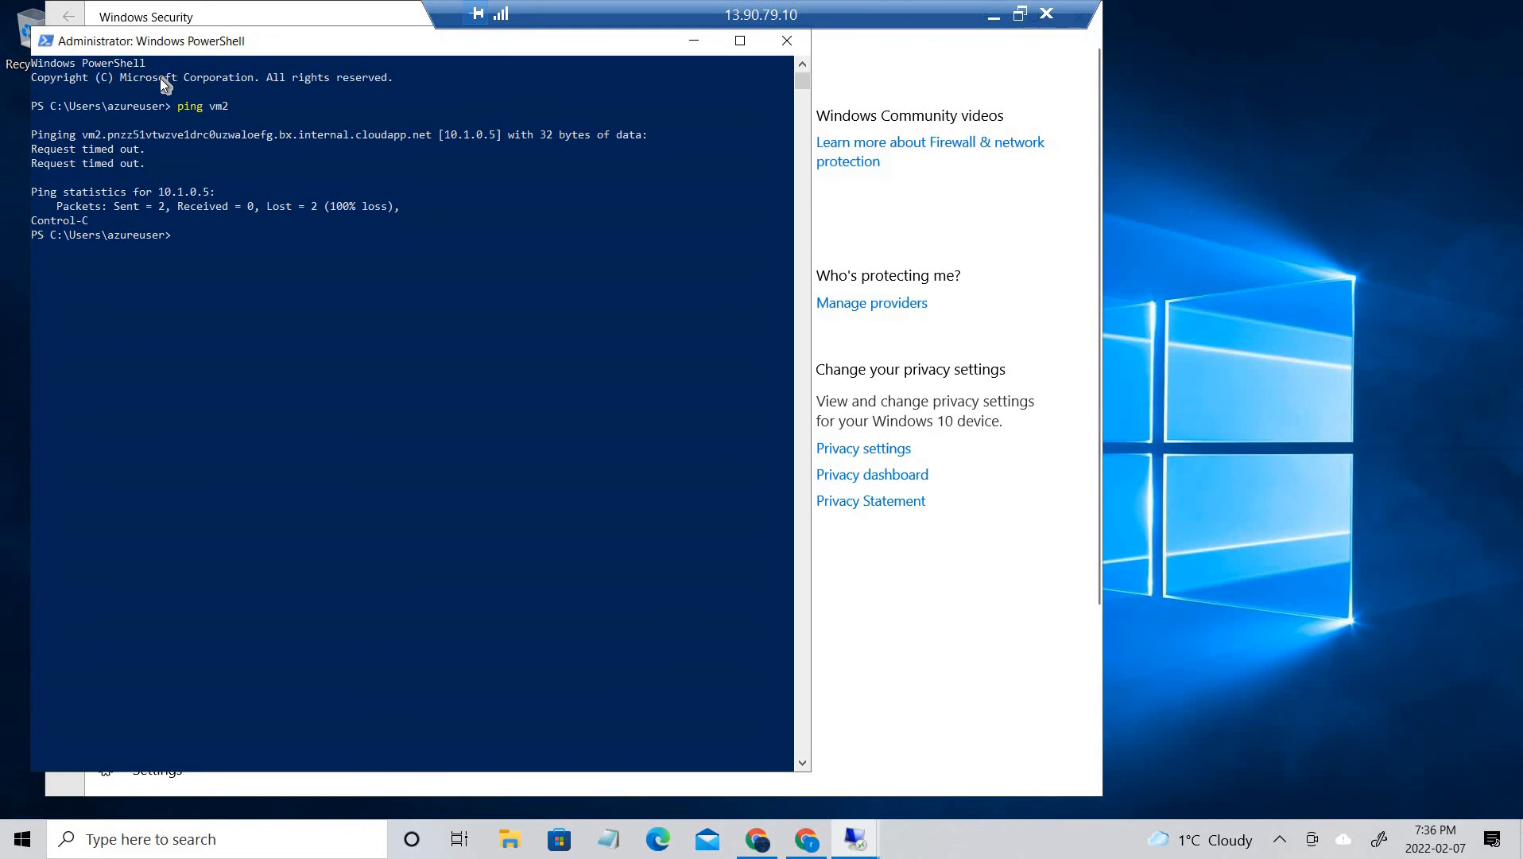
{"action": "left_click_drag", "start_coordinate": [181, 91], "coordinate": [235, 100]}
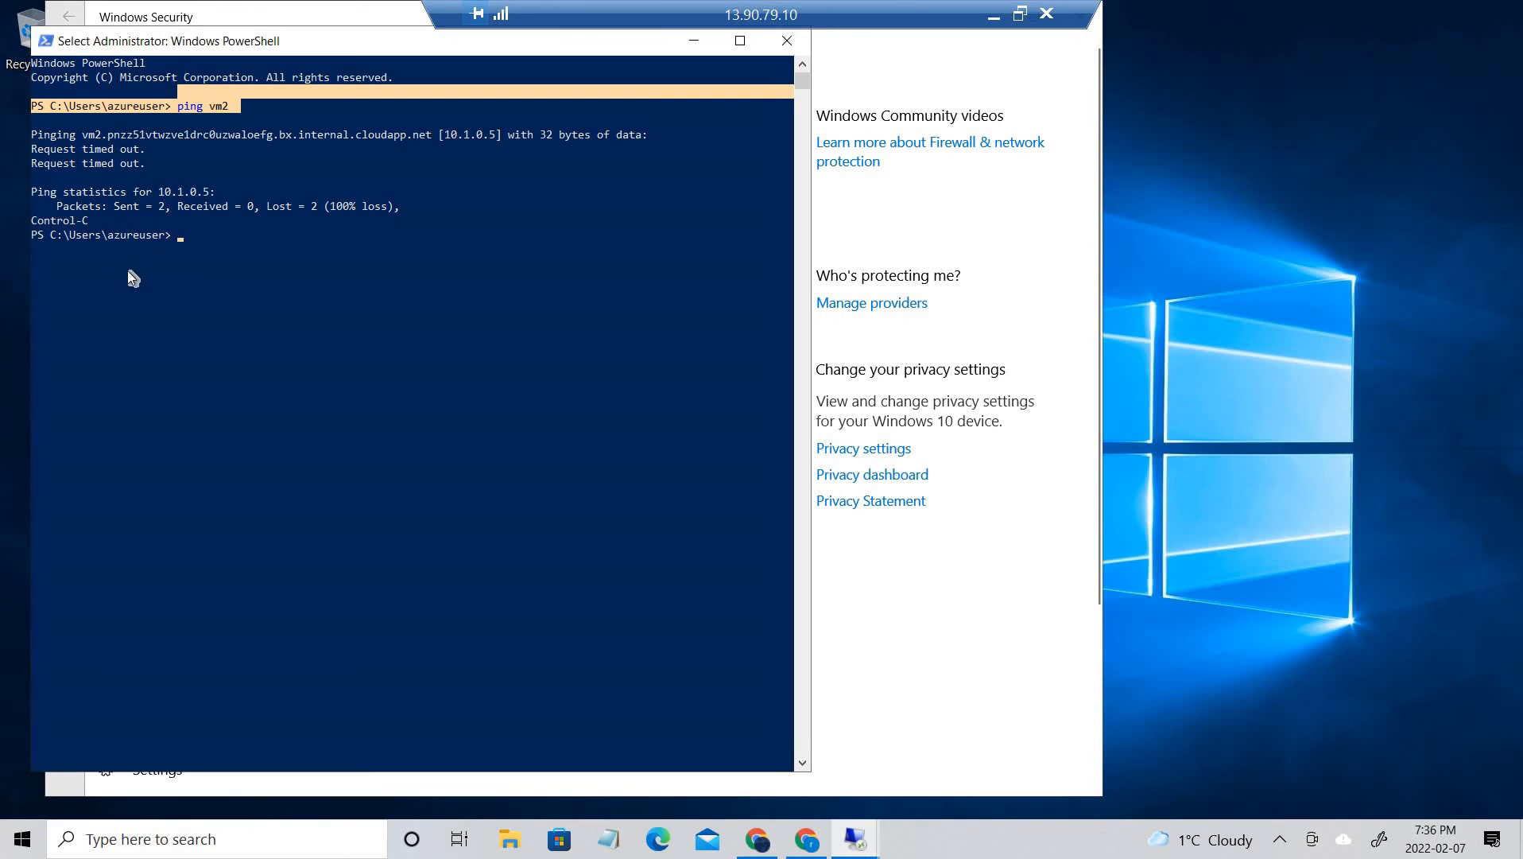
{"action": "left_click", "coordinate": [199, 240]}
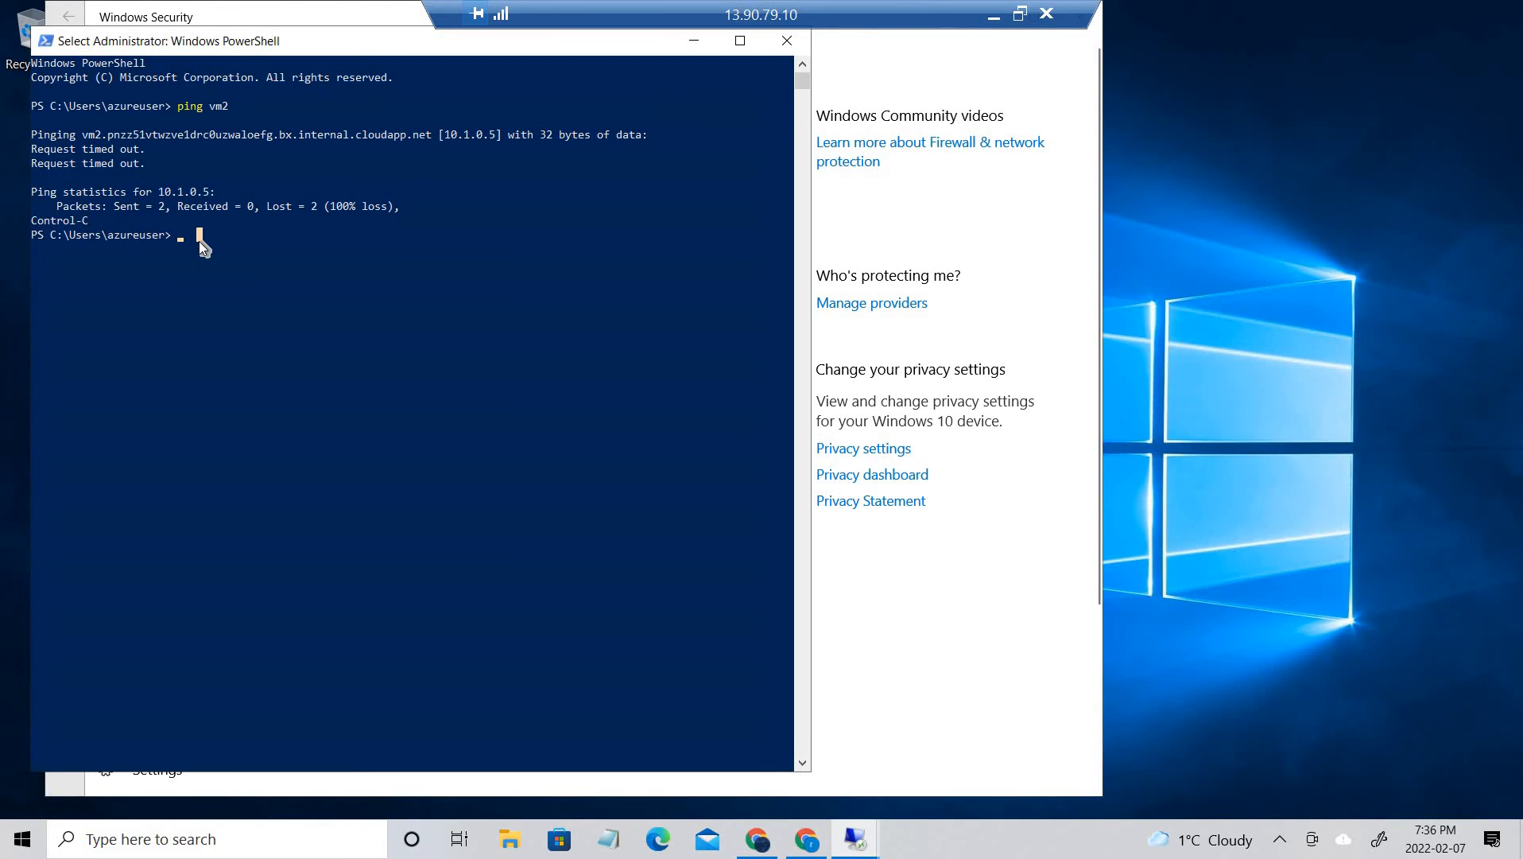
{"action": "right_click", "coordinate": [198, 240]}
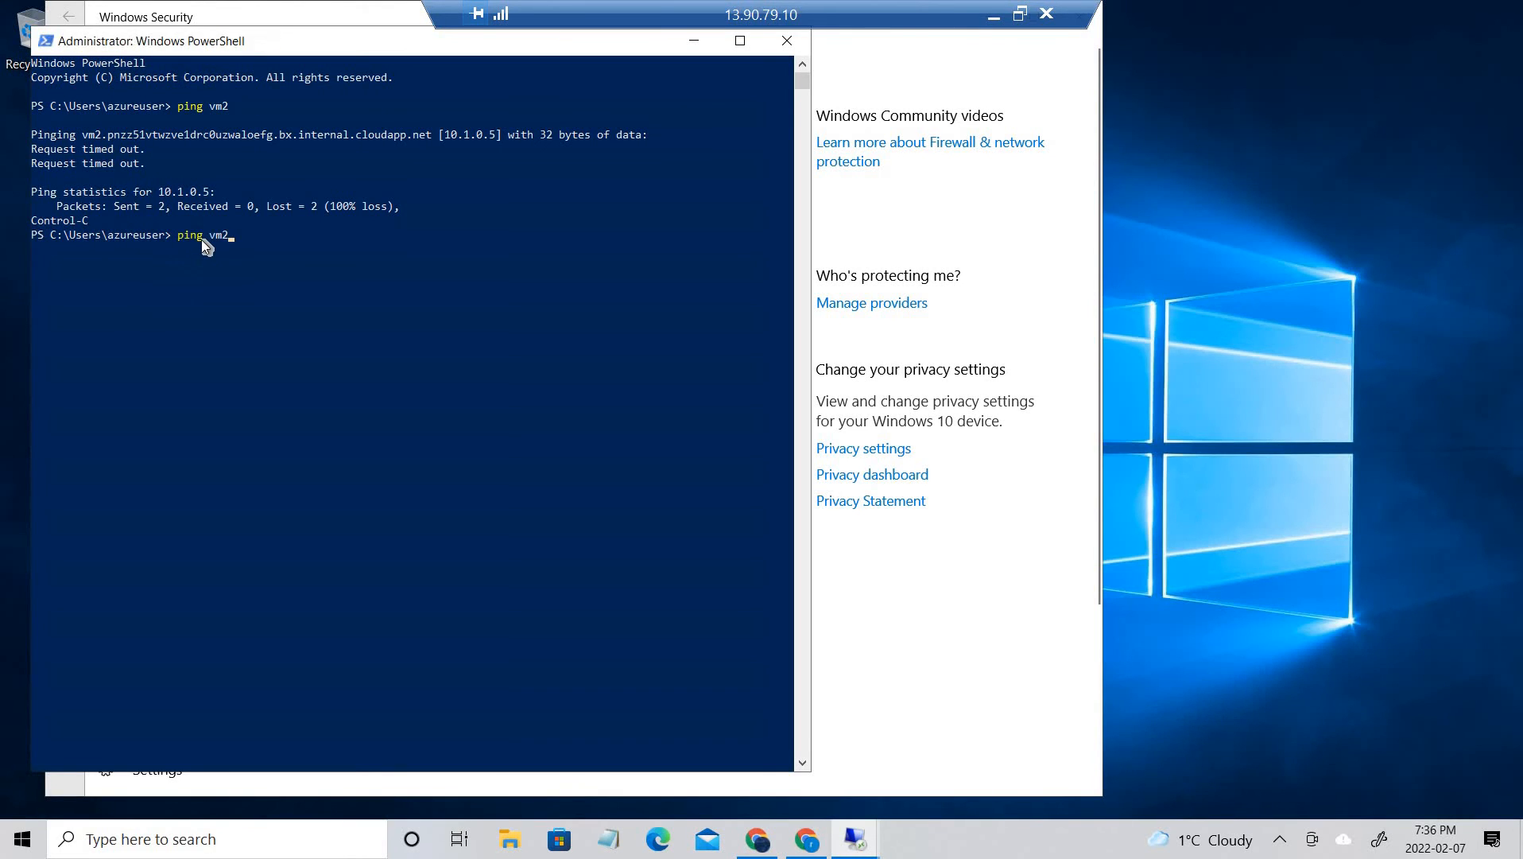
{"action": "key", "text": "Return"}
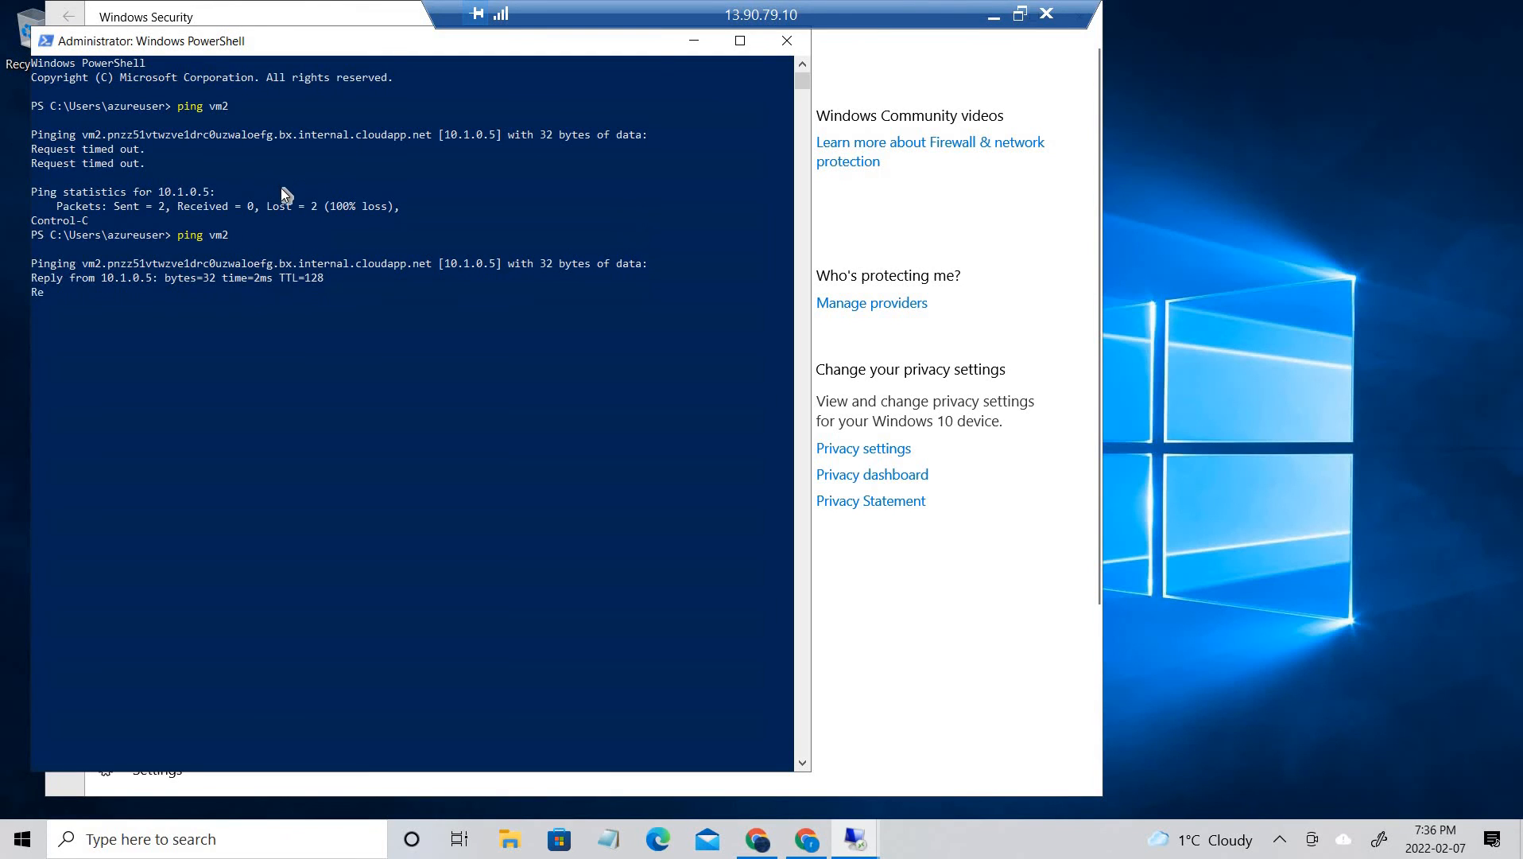
Examine the reply lines from vm2 in the ping output, highlighting the second one
{"action": "double_click", "coordinate": [44, 291]}
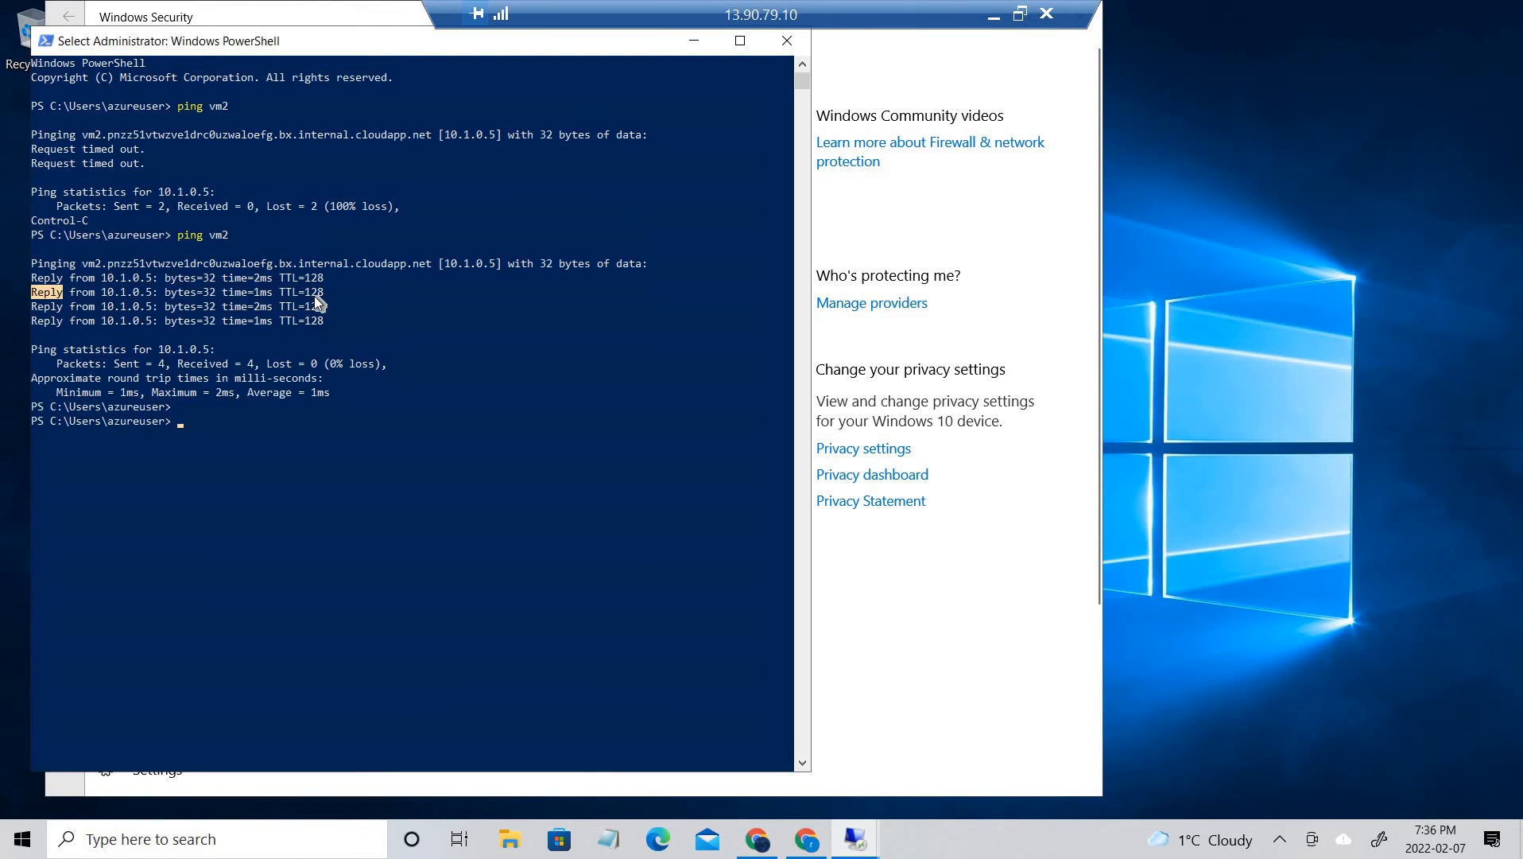
{"action": "left_click", "coordinate": [318, 297], "text": "shift"}
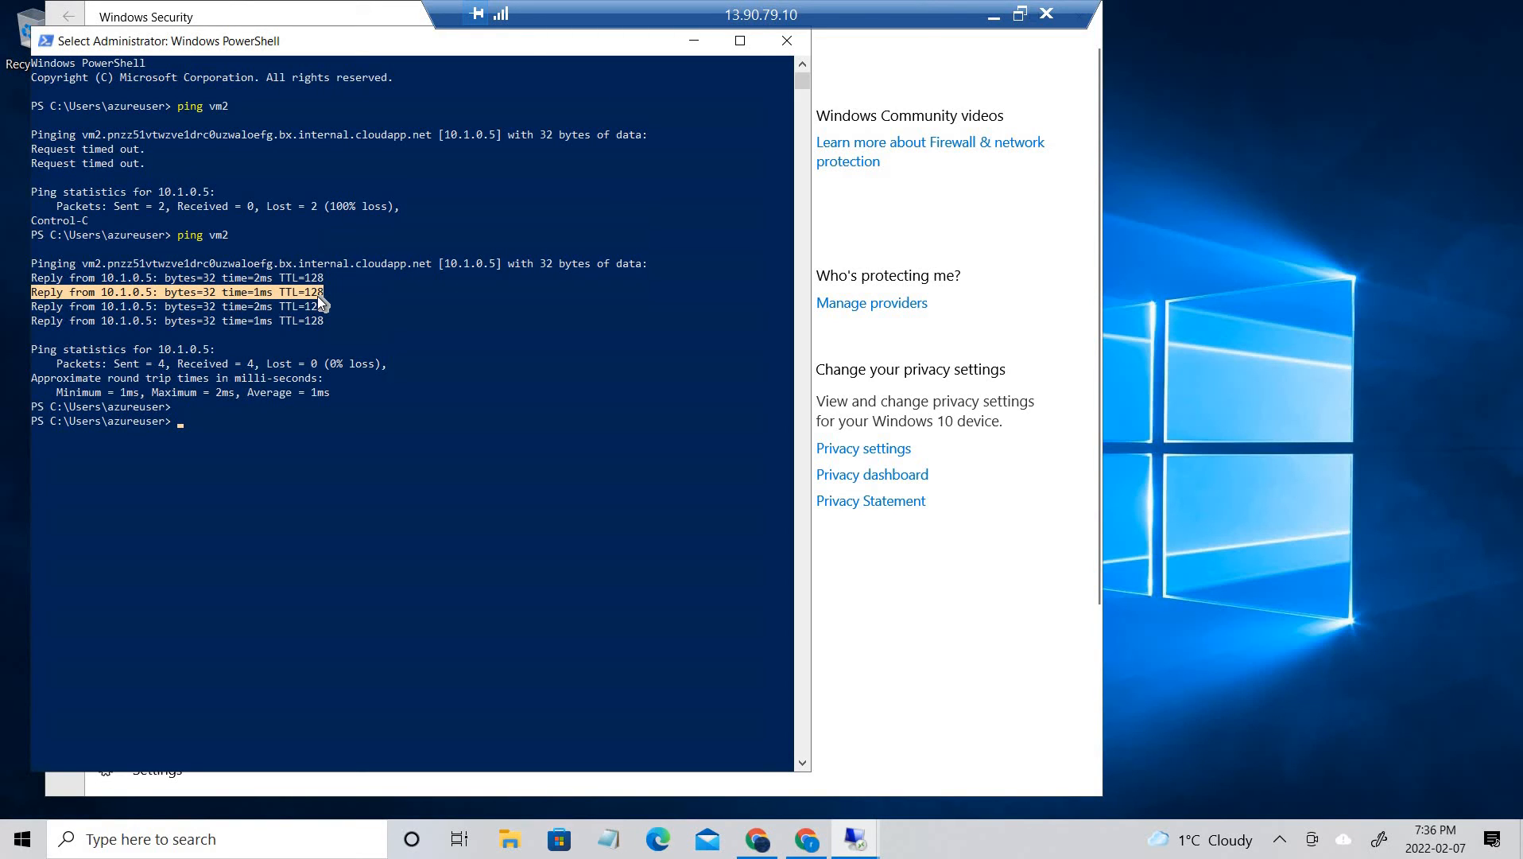
{"action": "right_click", "coordinate": [318, 296]}
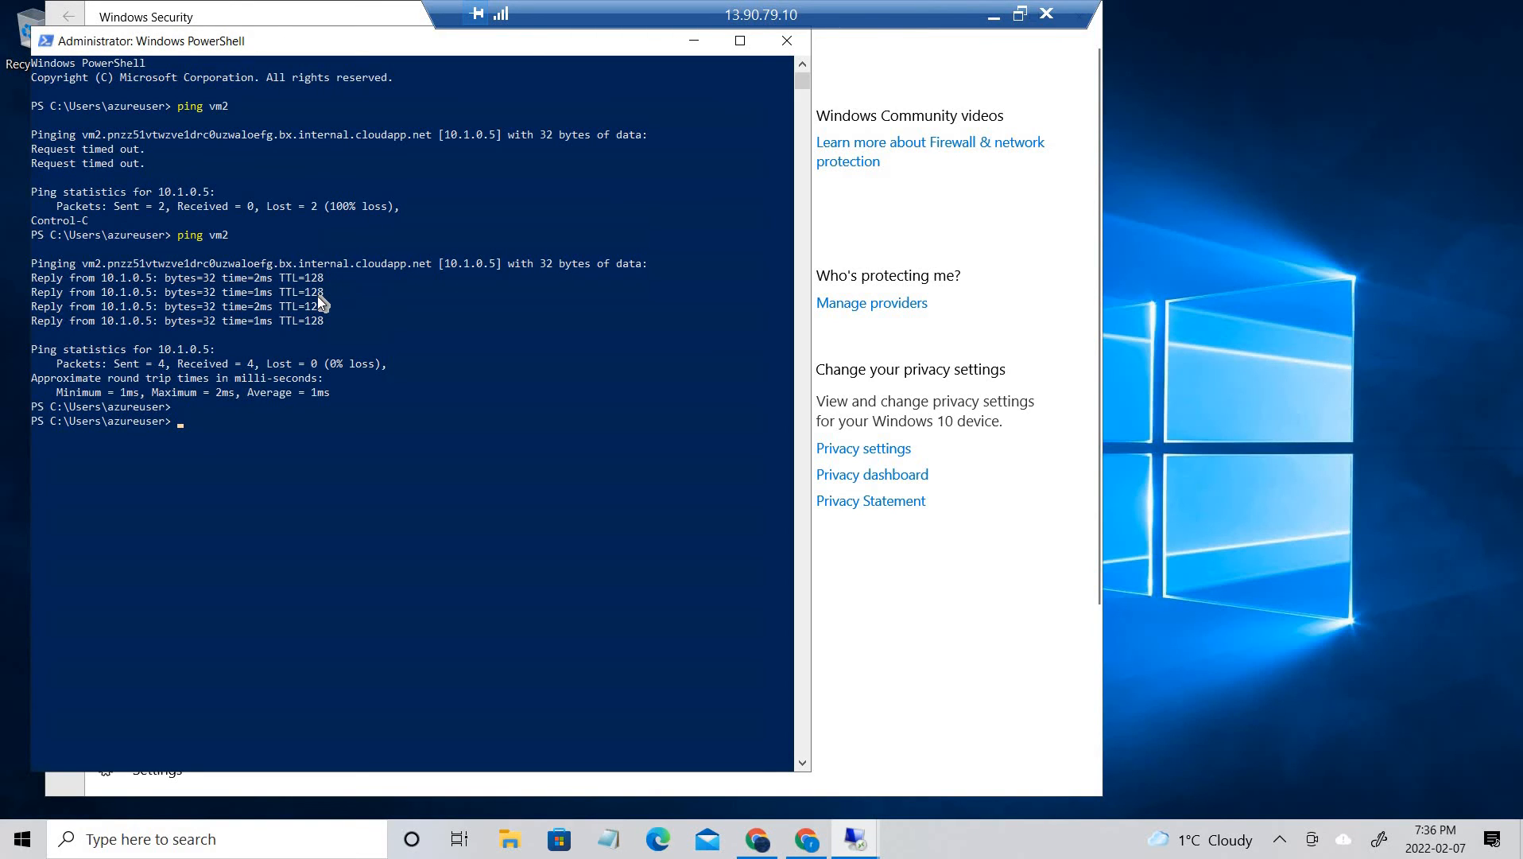